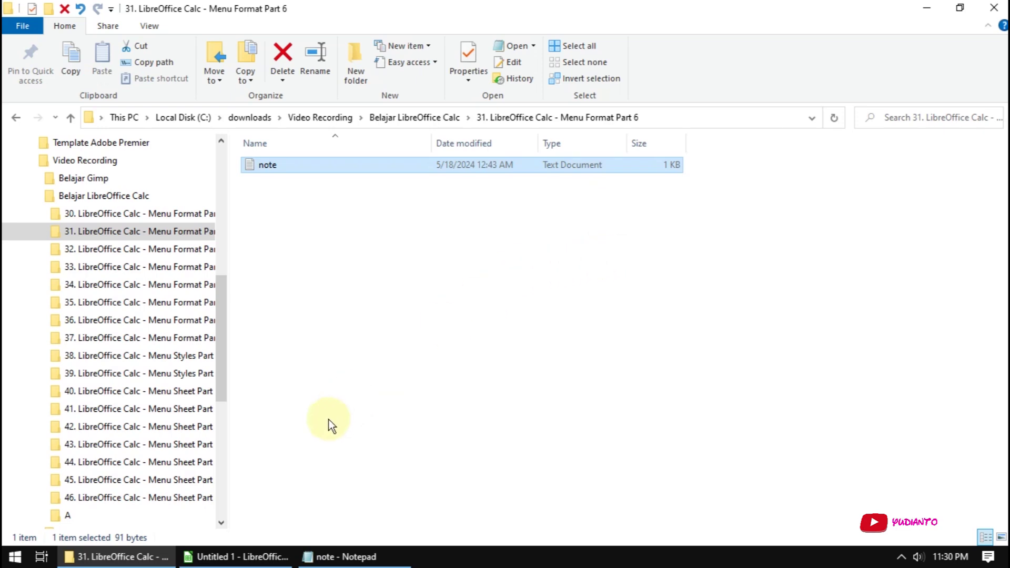
- Bring the untitled Calc spreadsheet forward, then open the notes file over it
{"action": "left_click", "coordinate": [243, 556]}
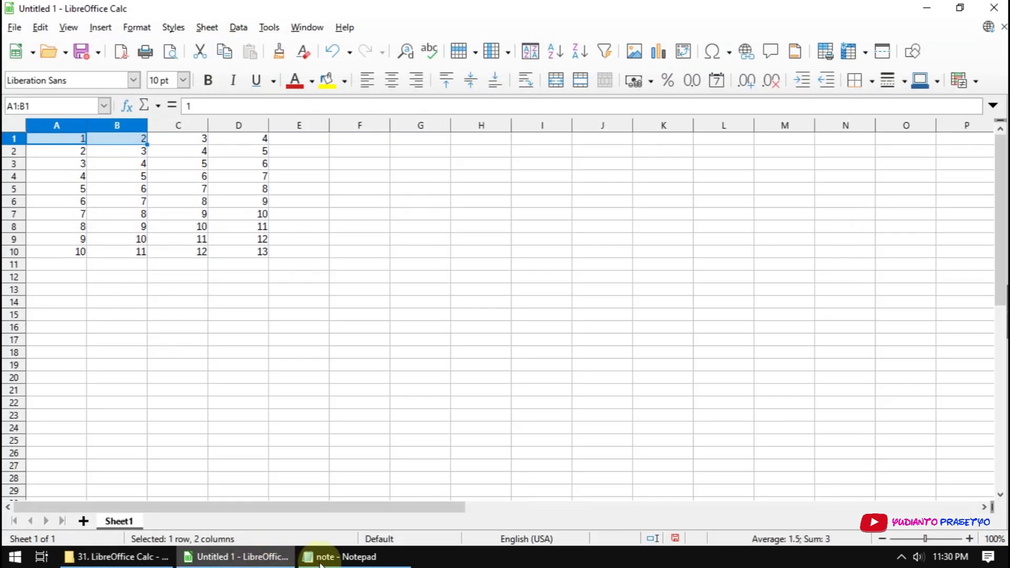
{"action": "left_click", "coordinate": [330, 562]}
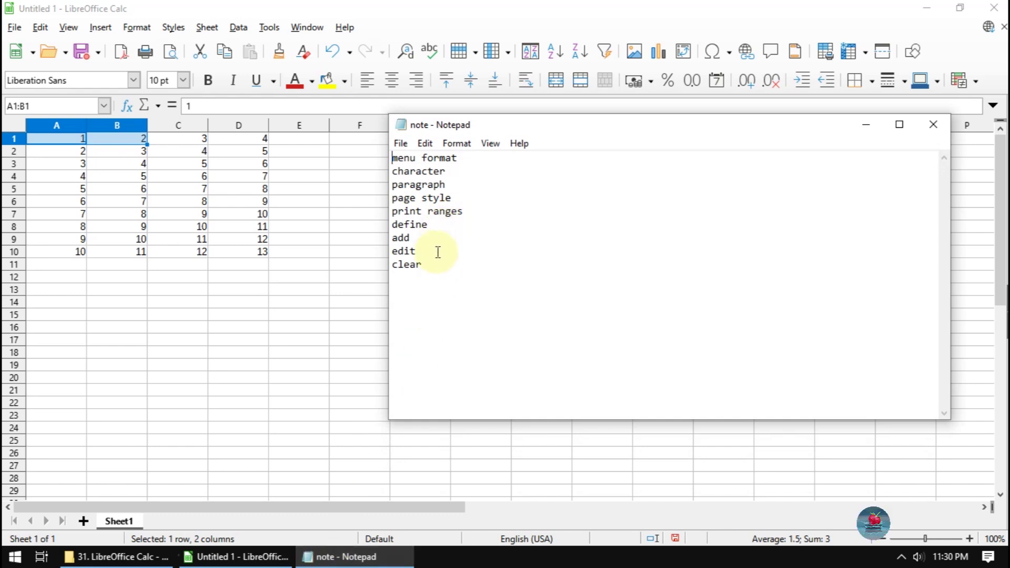
{"action": "left_click_drag", "start_coordinate": [447, 171], "coordinate": [393, 172]}
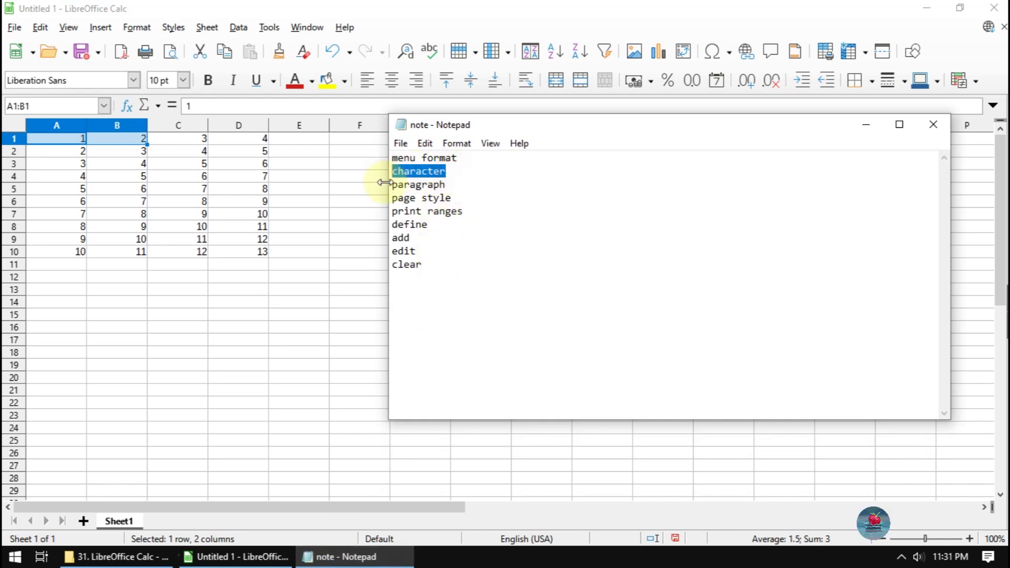
{"action": "left_click_drag", "start_coordinate": [435, 268], "coordinate": [398, 251]}
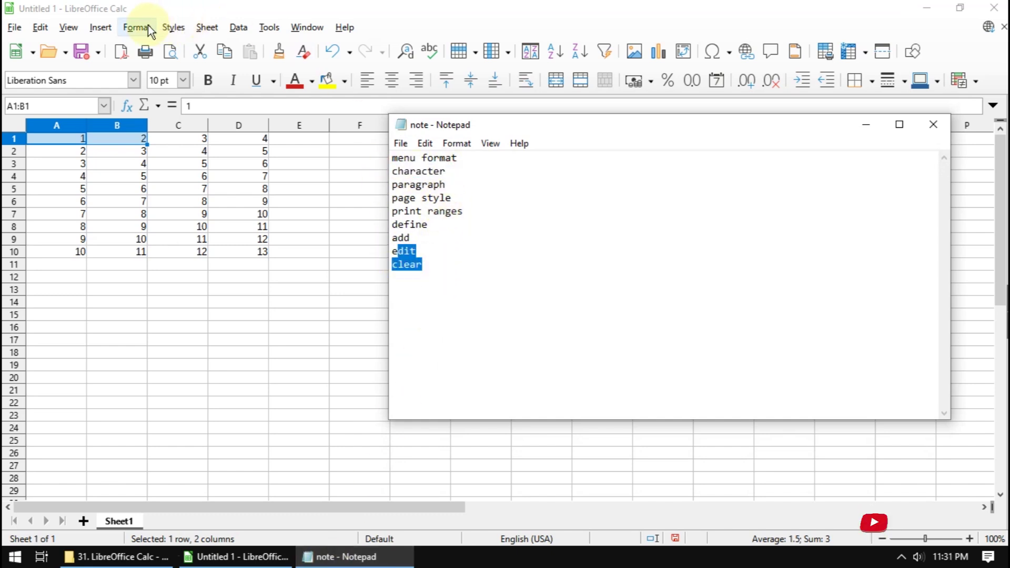
{"action": "left_click", "coordinate": [148, 27]}
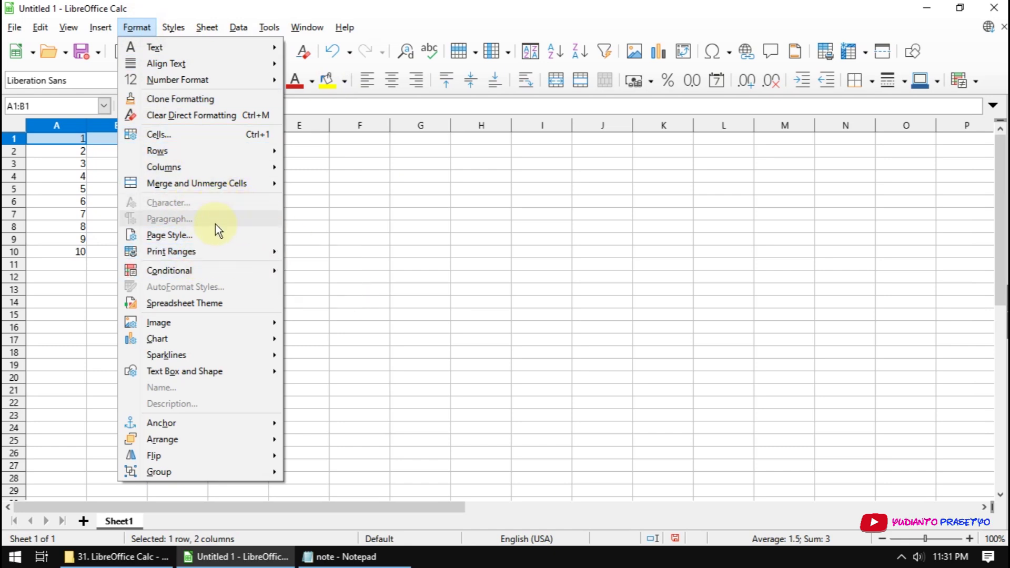
{"action": "left_click", "coordinate": [427, 330]}
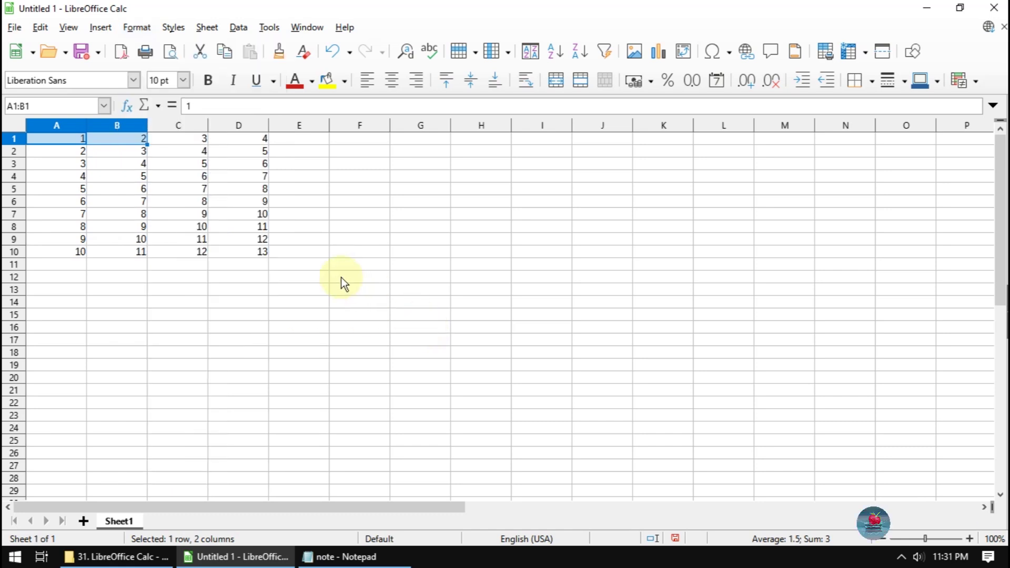
- Clear the contents of the A1:D10 number block and return to cell A1
{"action": "left_click_drag", "start_coordinate": [65, 141], "coordinate": [242, 252]}
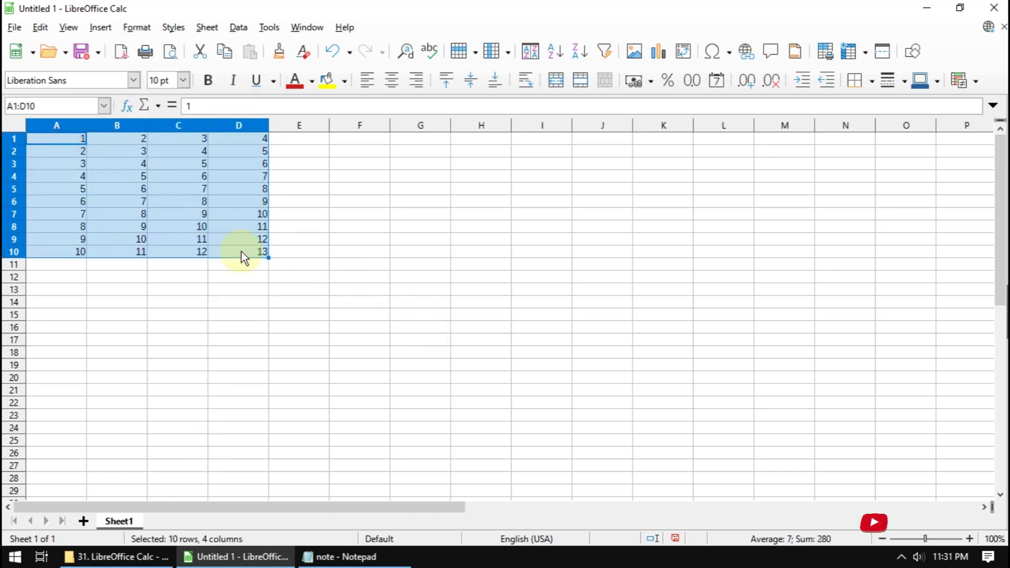
{"action": "key", "text": "Delete"}
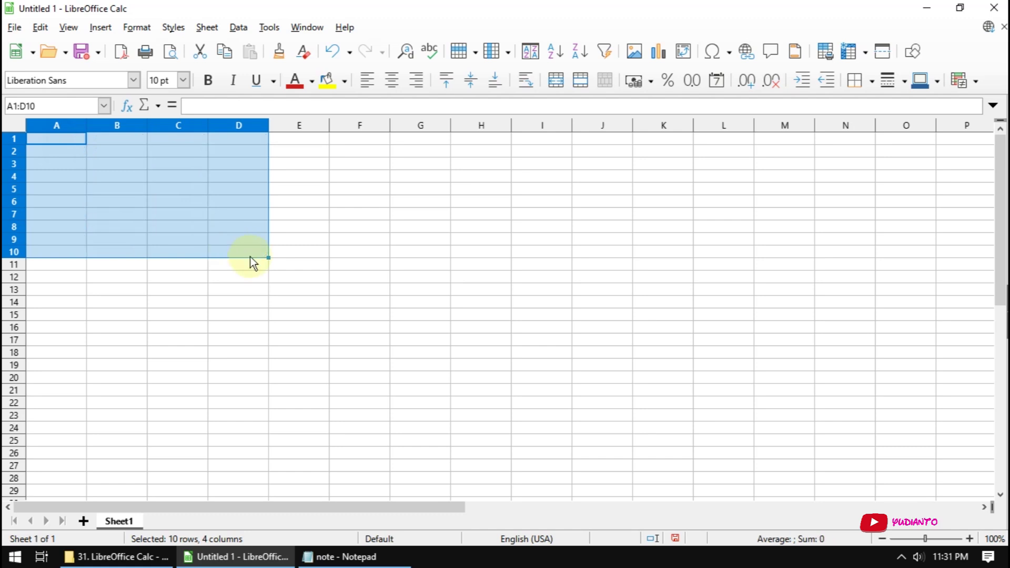
{"action": "left_click", "coordinate": [248, 289]}
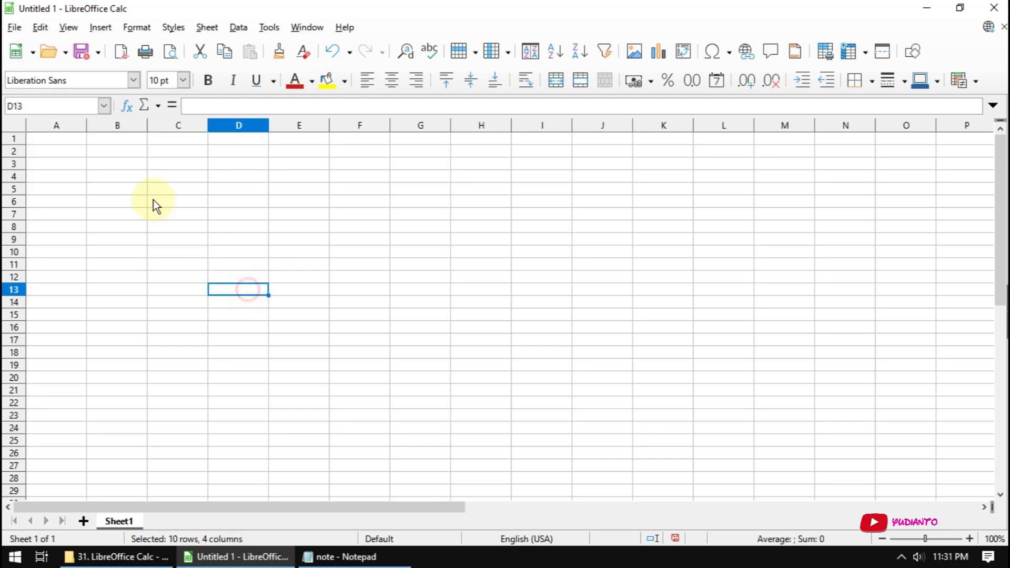
{"action": "left_click", "coordinate": [53, 140]}
{"action": "left_click", "coordinate": [105, 28]}
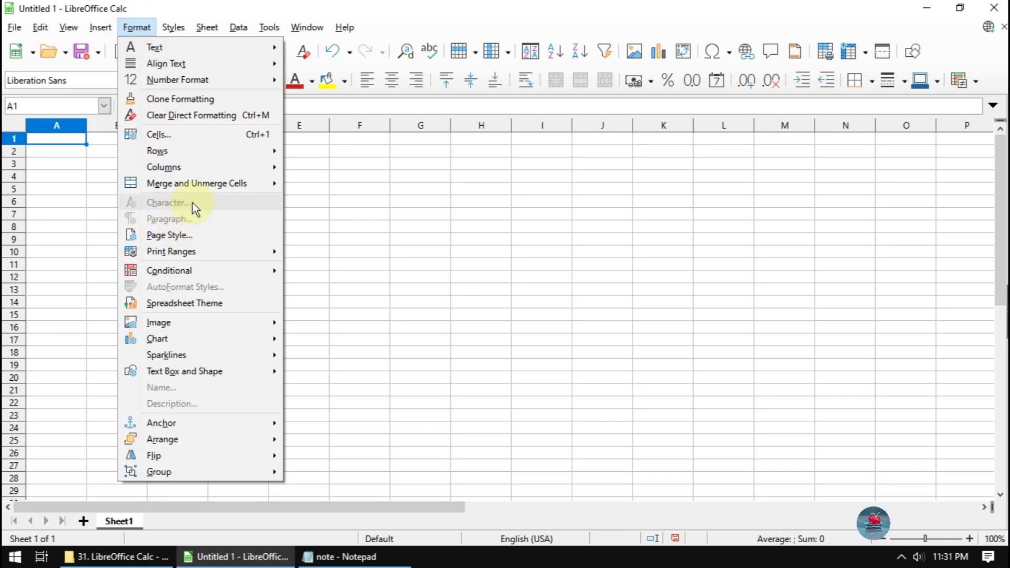
{"action": "left_click", "coordinate": [417, 225]}
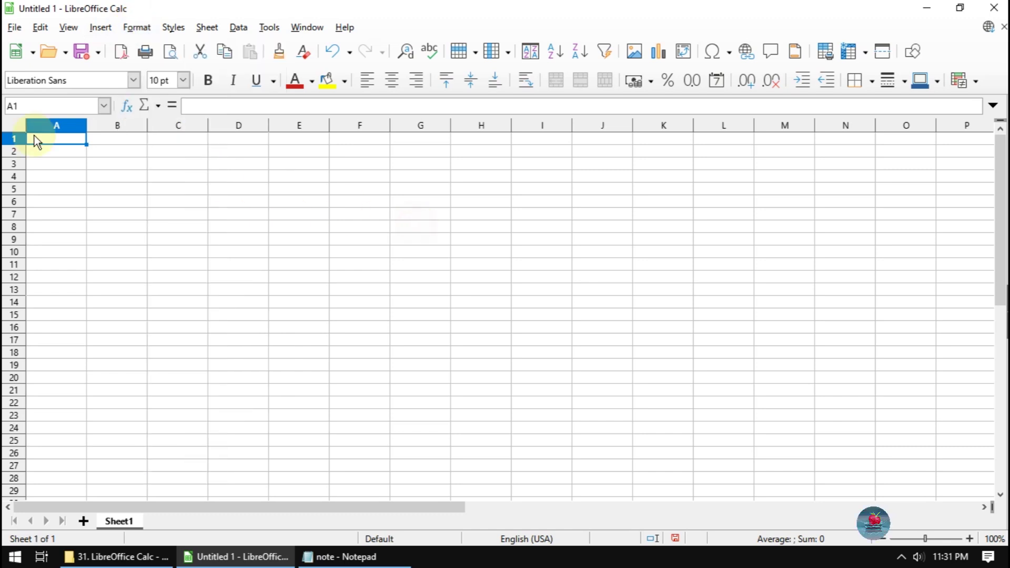
- Type 'dsfsFfSDSFDAF' into cell A1 and select the text for formatting
{"action": "double_click", "coordinate": [53, 138]}
{"action": "type", "text": "dsfsFfSDSFDAF"}
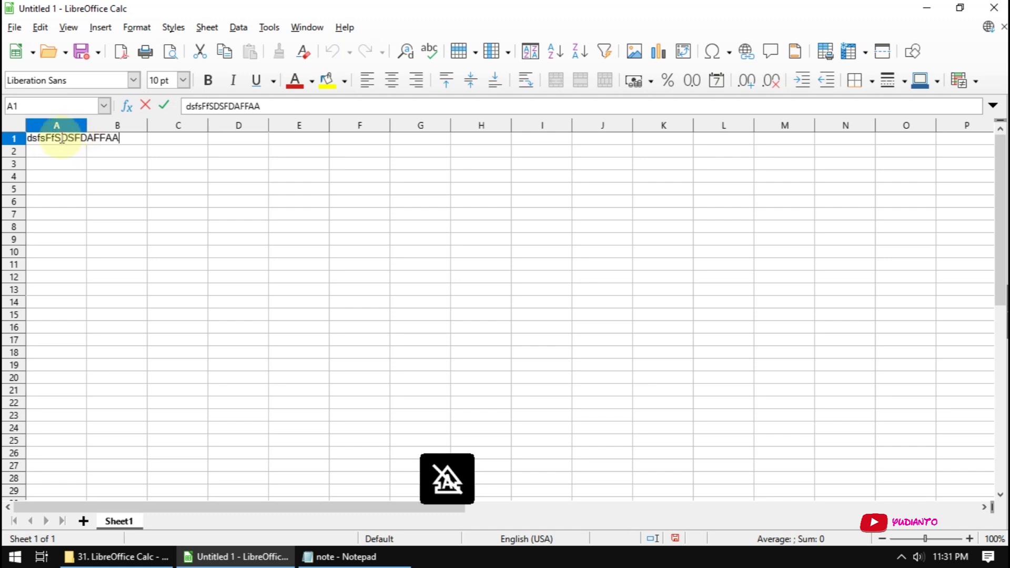
{"action": "left_click_drag", "start_coordinate": [120, 138], "coordinate": [27, 139]}
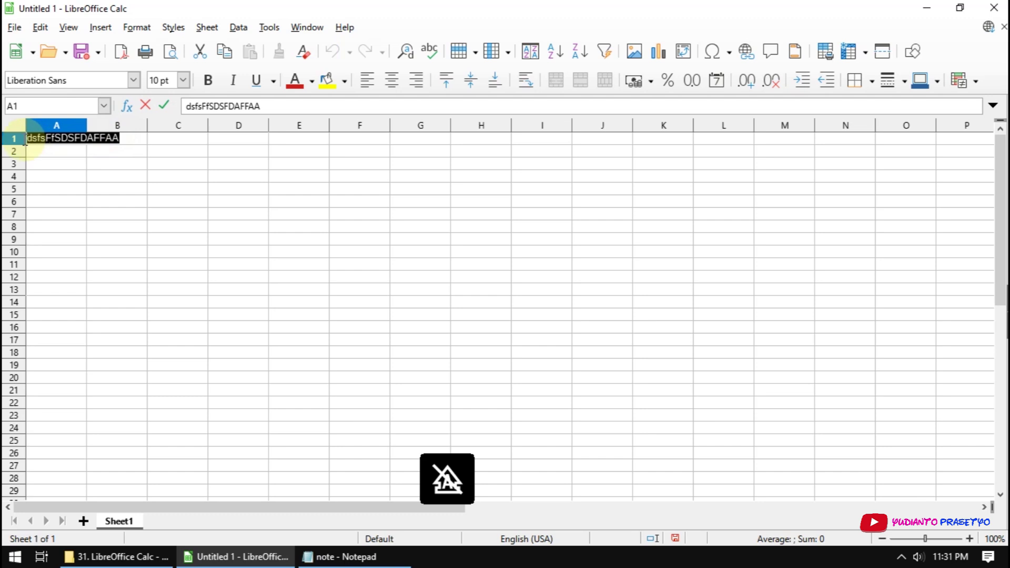
{"action": "left_click", "coordinate": [137, 27]}
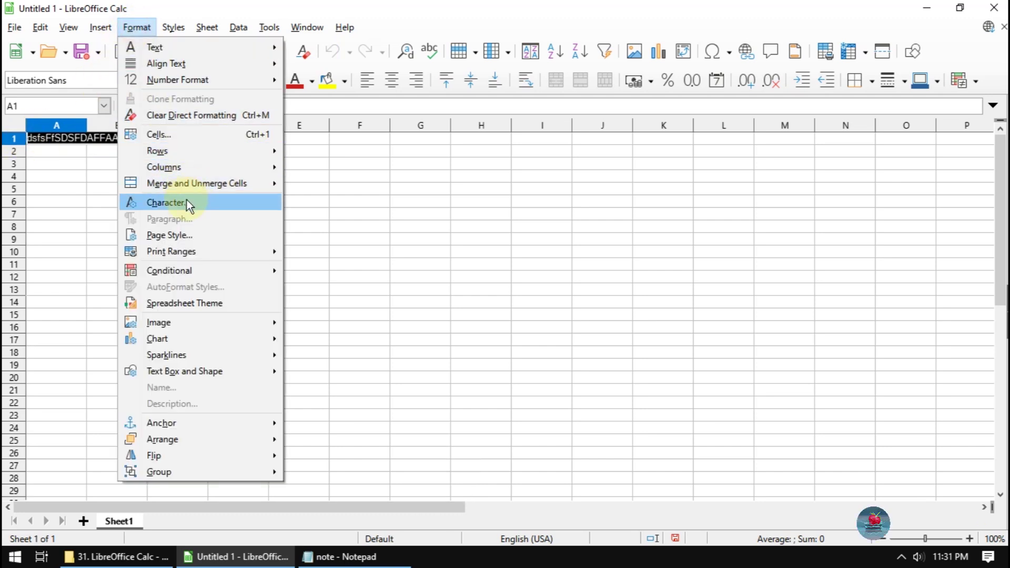
{"action": "key", "text": "Escape"}
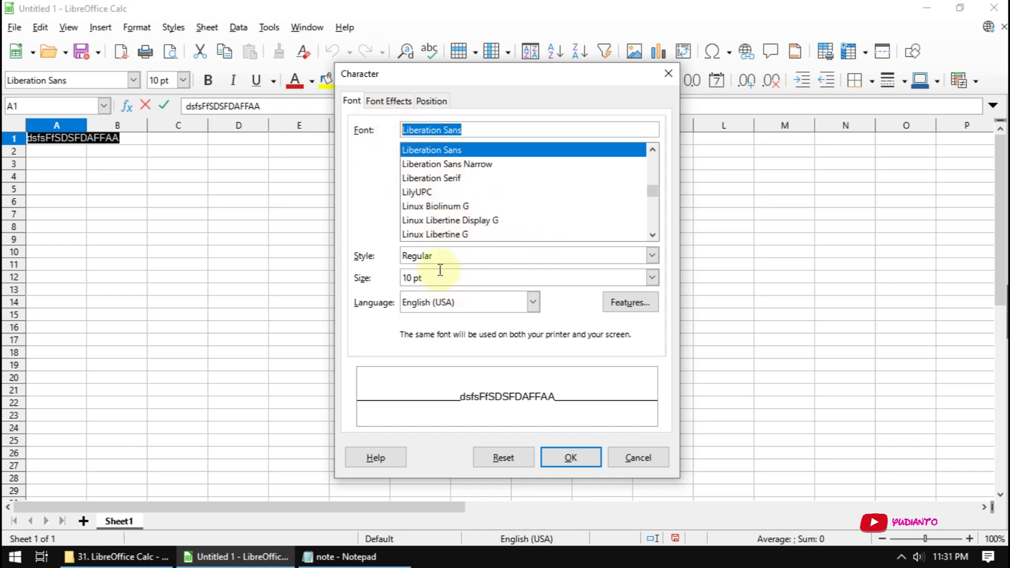
{"action": "left_click", "coordinate": [389, 102]}
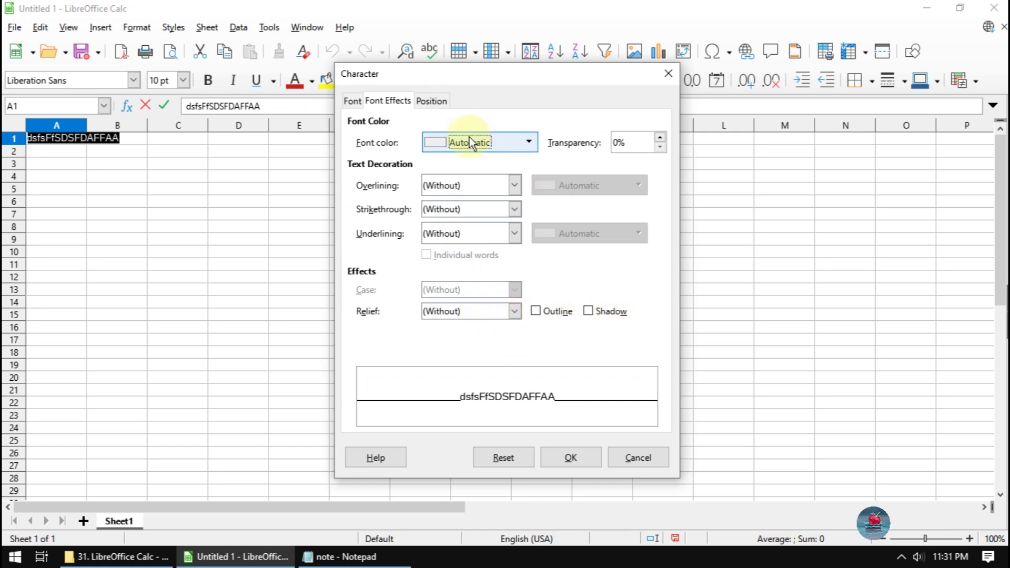
{"action": "left_click", "coordinate": [431, 100]}
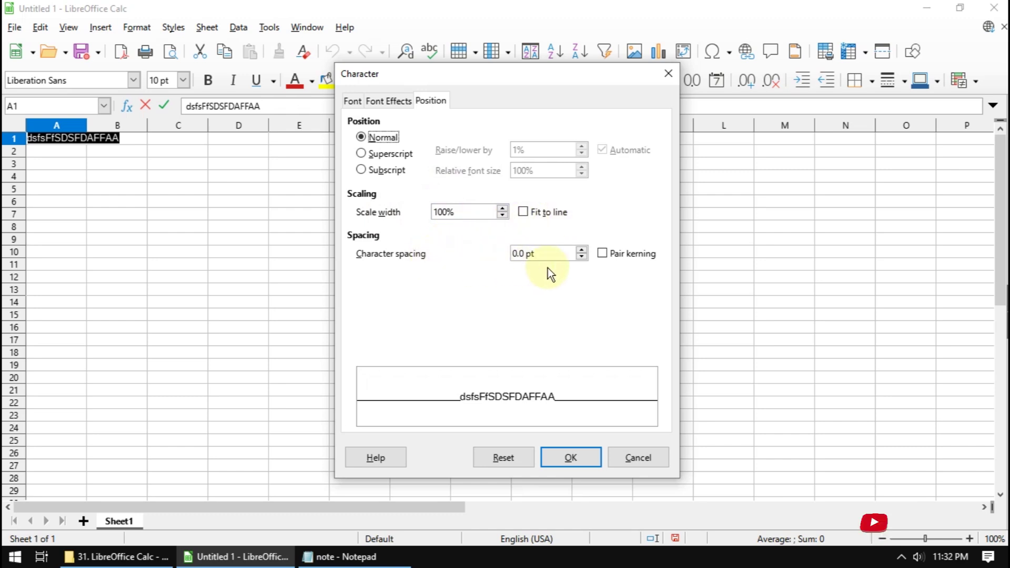
{"action": "left_click", "coordinate": [629, 461]}
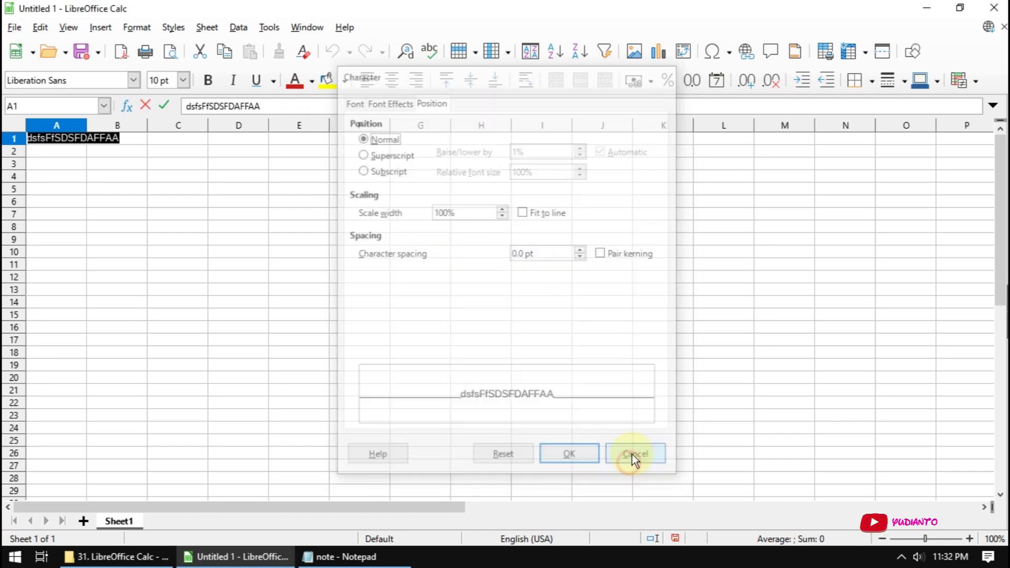
{"action": "left_click", "coordinate": [137, 27]}
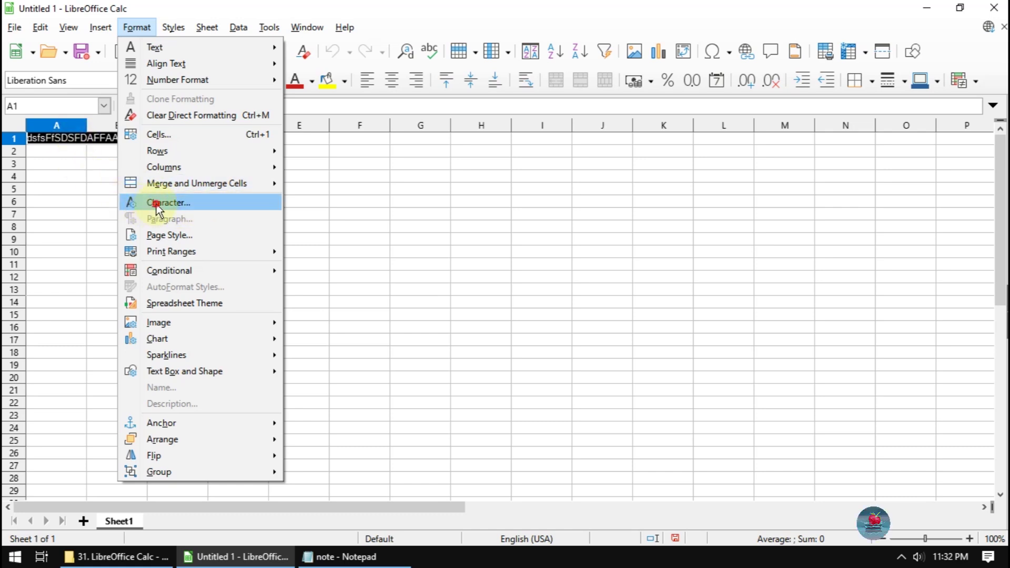
- Set the font colour of the A1 sample text to Dark Blue 1
{"action": "key", "text": "Escape"}
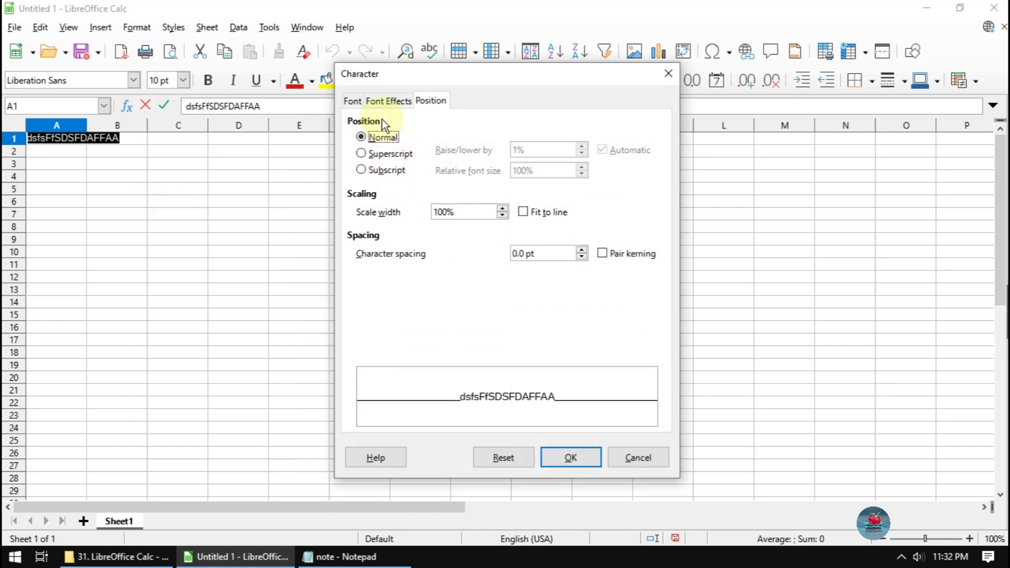
{"action": "left_click", "coordinate": [387, 101]}
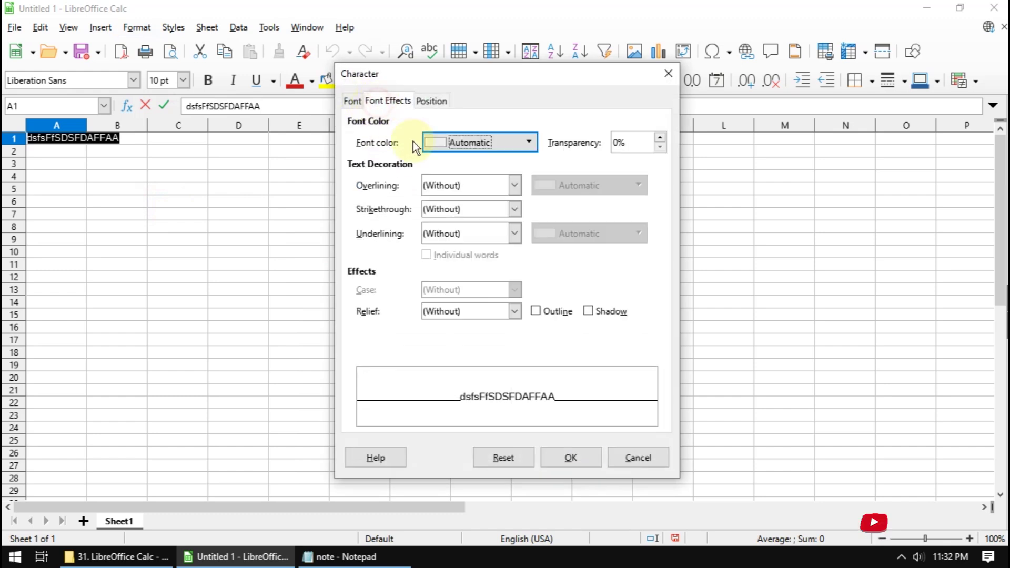
{"action": "left_click", "coordinate": [474, 143]}
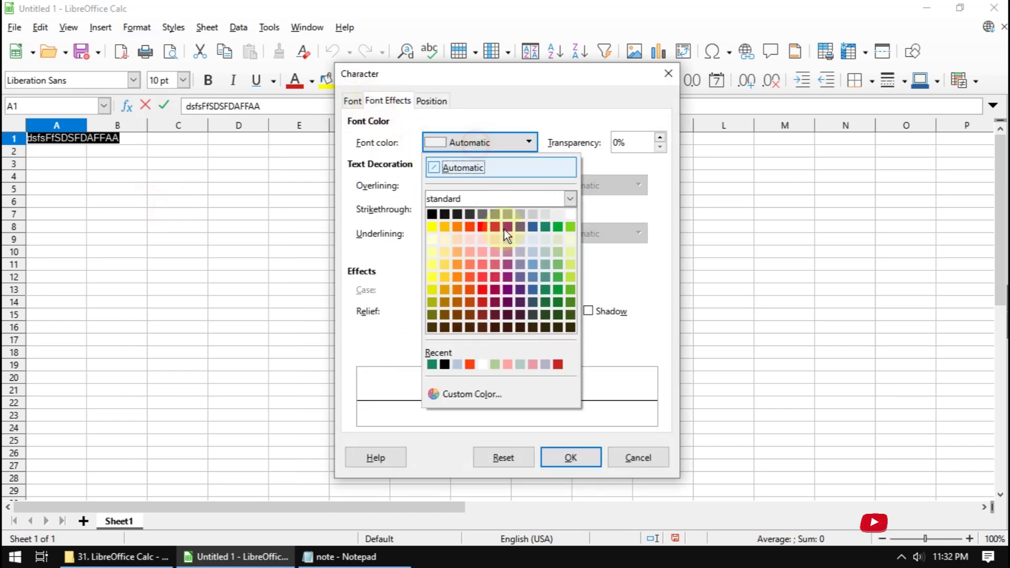
{"action": "left_click", "coordinate": [534, 288]}
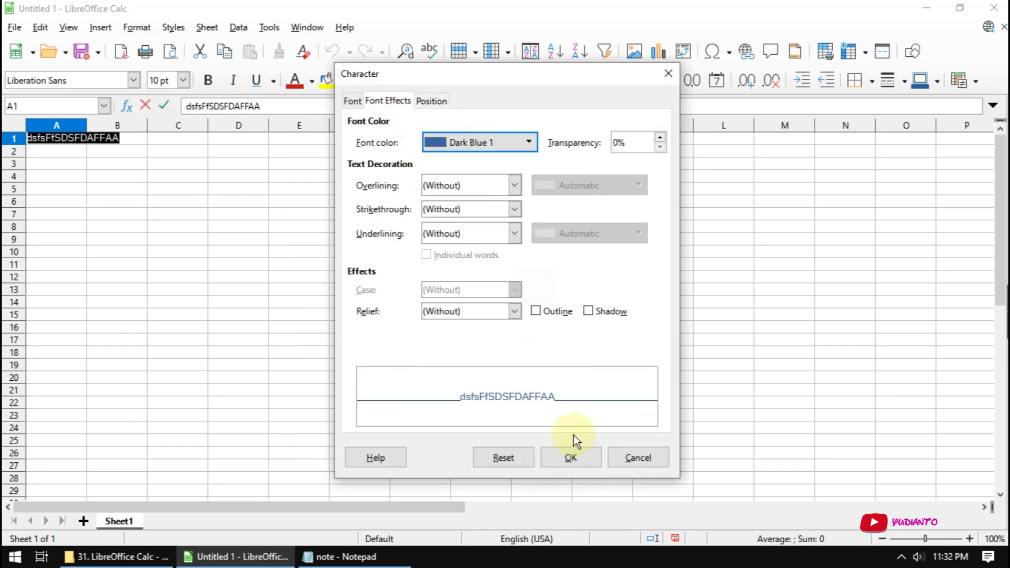
{"action": "left_click", "coordinate": [575, 470]}
{"action": "left_click", "coordinate": [418, 327]}
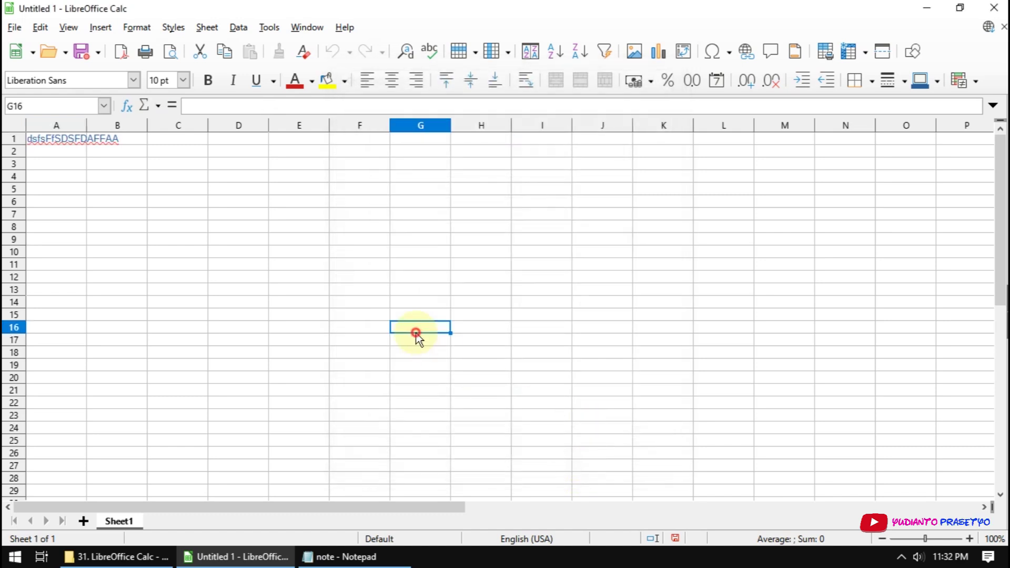
- Reselect the text in A1, then switch to the Text Box drawing tool
{"action": "left_click", "coordinate": [124, 138]}
{"action": "left_click", "coordinate": [73, 139]}
{"action": "double_click", "coordinate": [73, 140]}
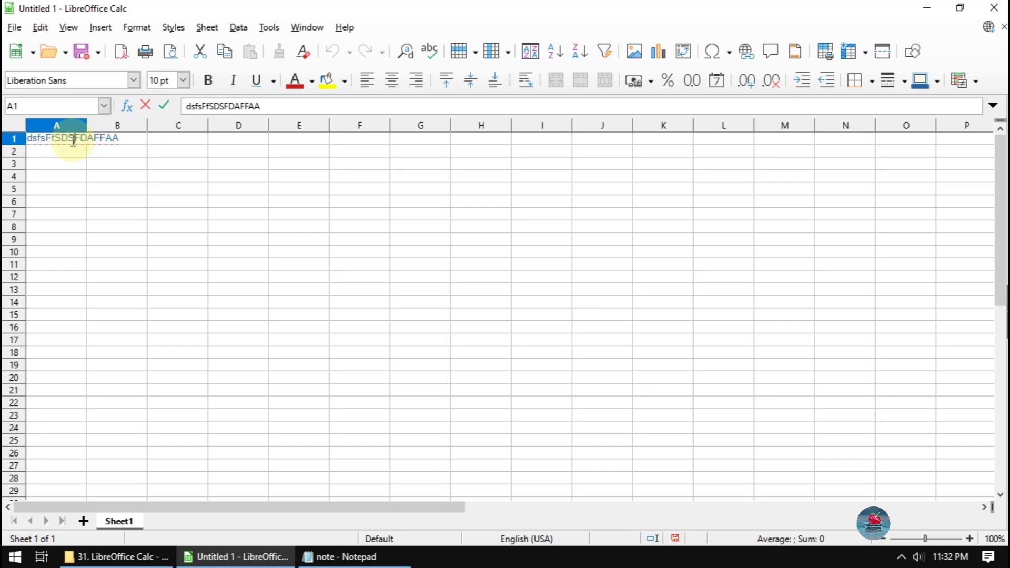
{"action": "left_click_drag", "start_coordinate": [126, 138], "coordinate": [27, 140]}
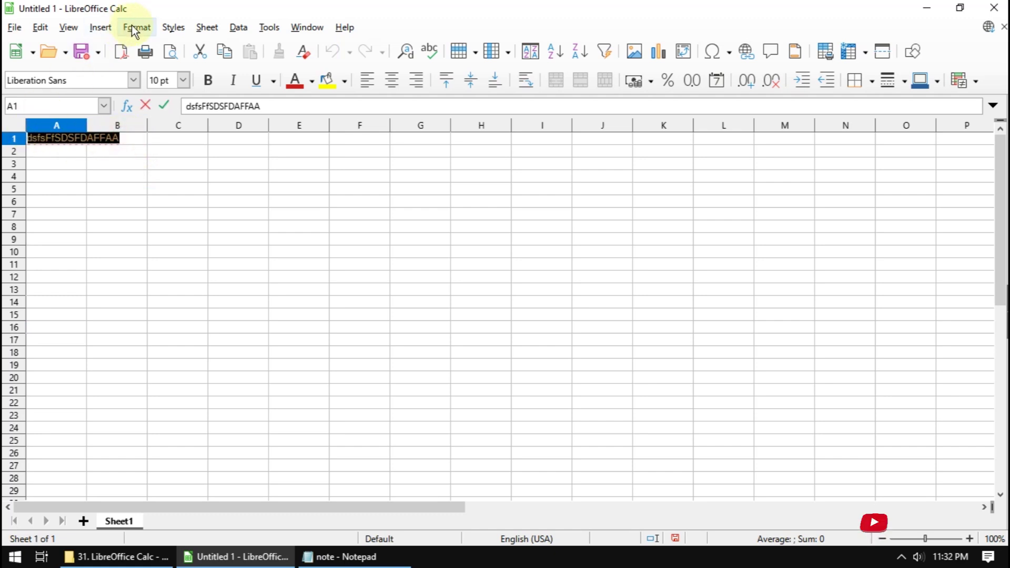
{"action": "left_click", "coordinate": [133, 30]}
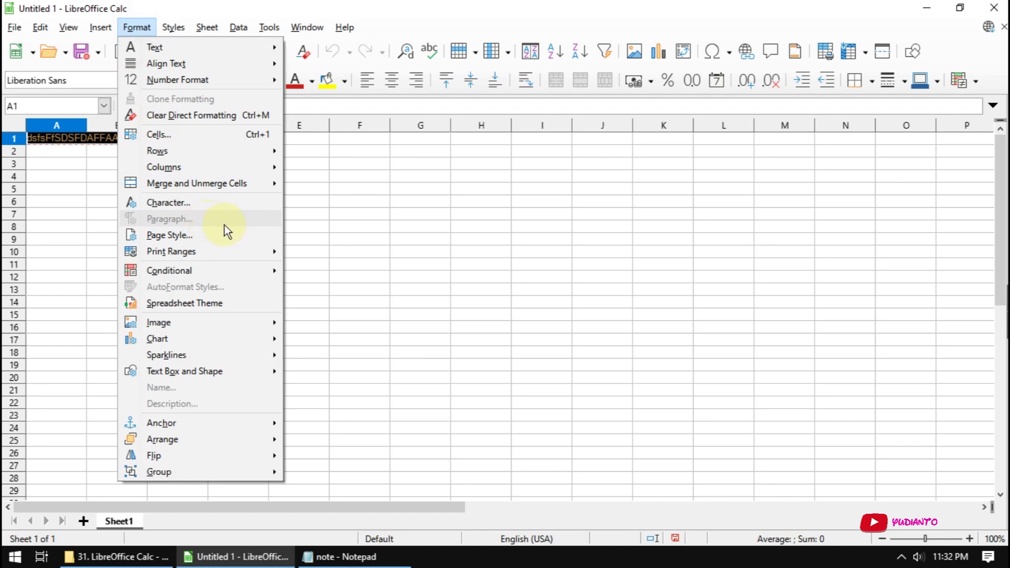
{"action": "left_click", "coordinate": [370, 243]}
{"action": "left_click", "coordinate": [348, 245]}
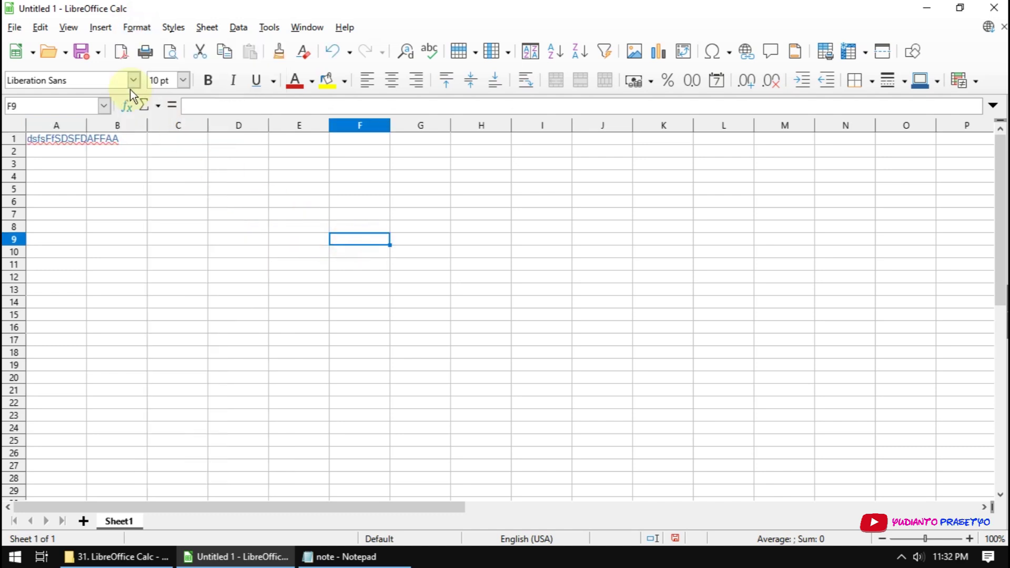
{"action": "left_click", "coordinate": [100, 27]}
{"action": "left_click", "coordinate": [210, 199]}
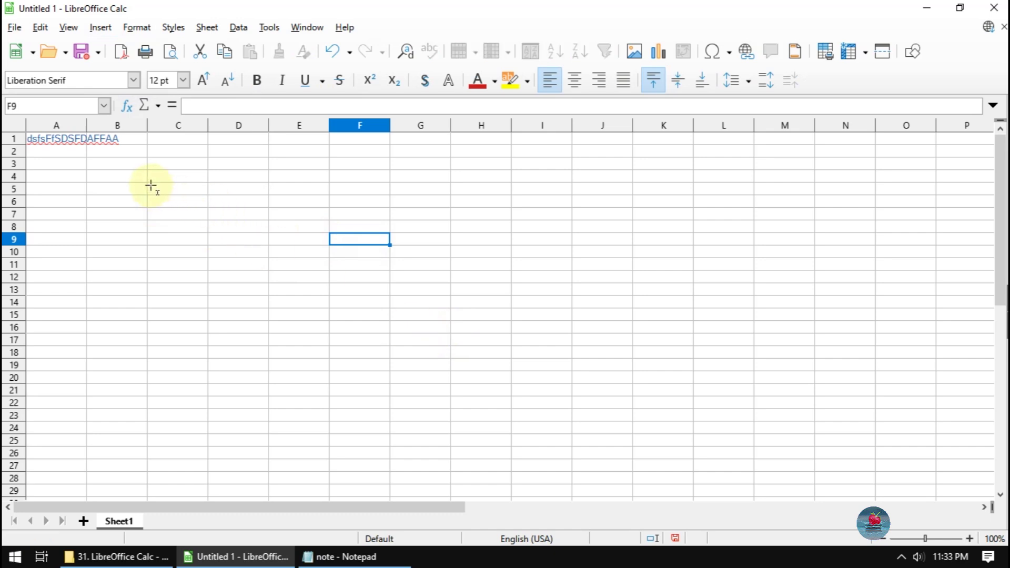
- Draw a text box spanning roughly C6:F15 on the sheet
{"action": "left_click_drag", "start_coordinate": [147, 183], "coordinate": [388, 317]}
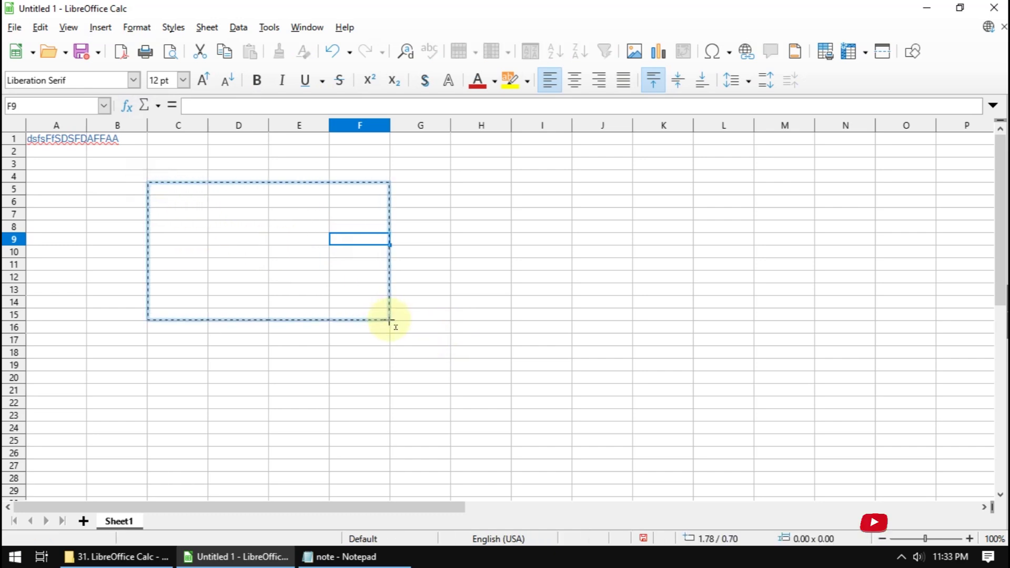
{"action": "left_click", "coordinate": [282, 239]}
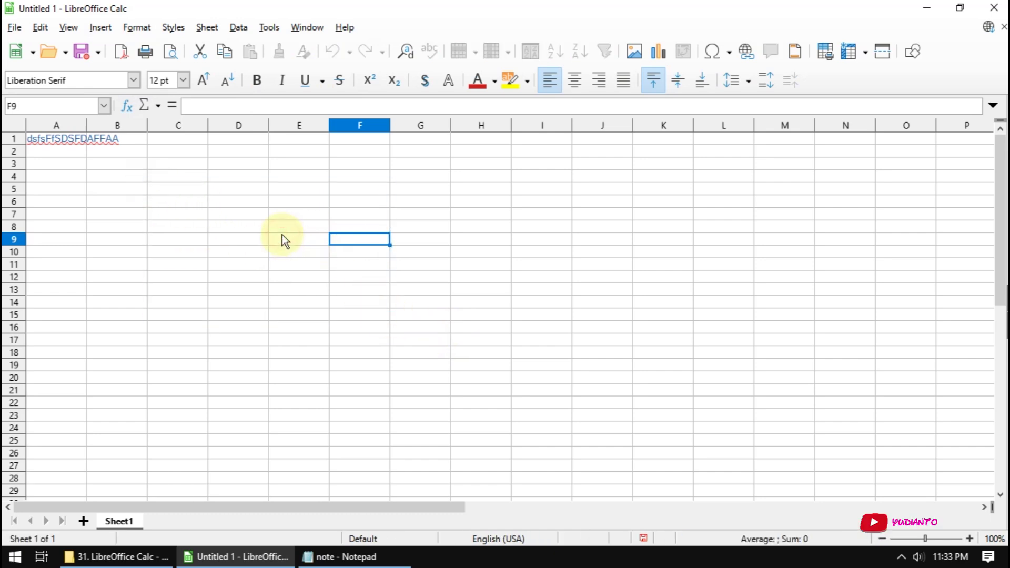
{"action": "left_click", "coordinate": [195, 225]}
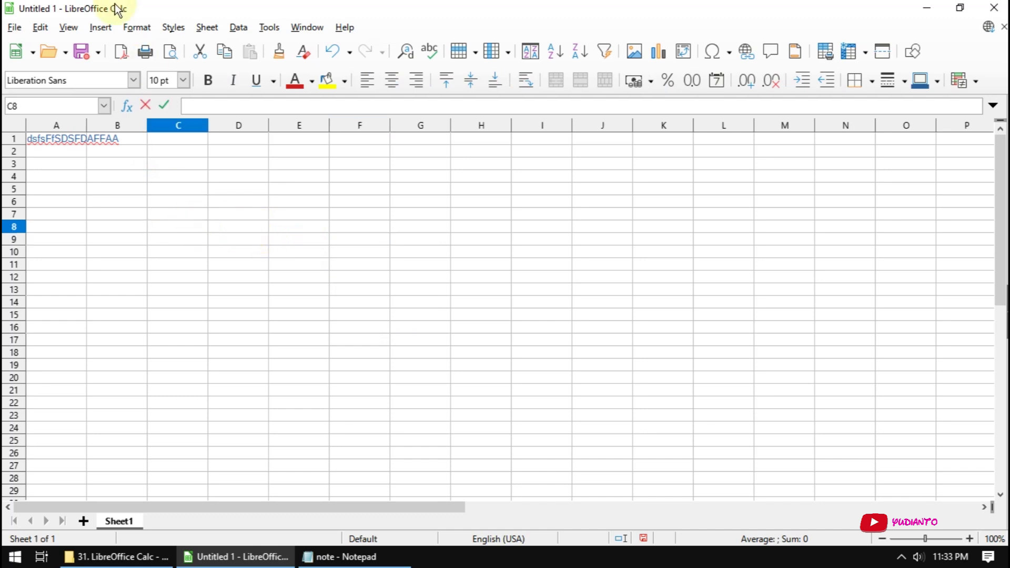
{"action": "left_click", "coordinate": [100, 27]}
{"action": "left_click", "coordinate": [144, 196]}
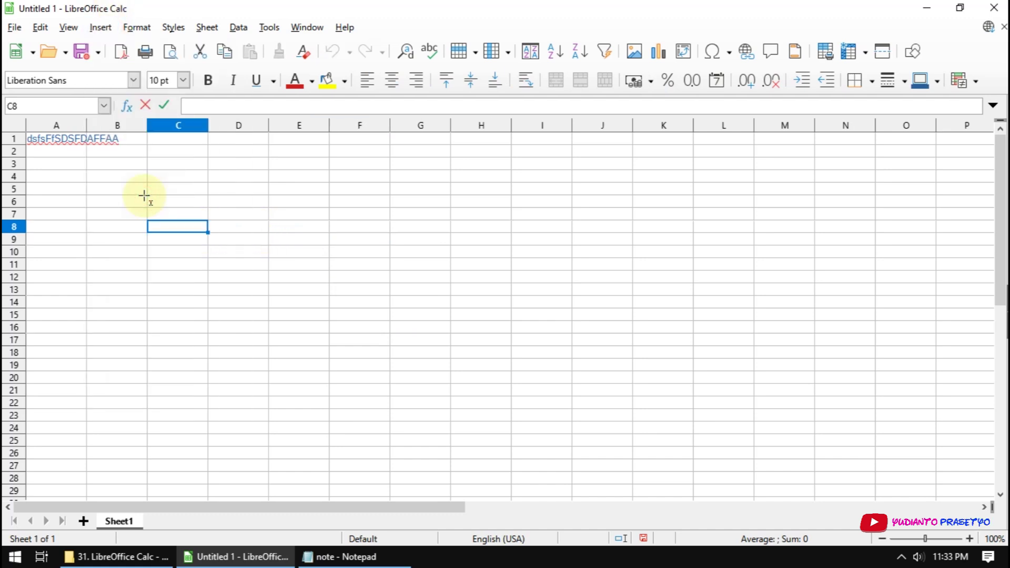
{"action": "mouse_move", "coordinate": [148, 194]}
{"action": "left_mouse_down"}
{"action": "mouse_move", "coordinate": [205, 264]}
{"action": "mouse_move", "coordinate": [390, 323]}
{"action": "left_mouse_up"}
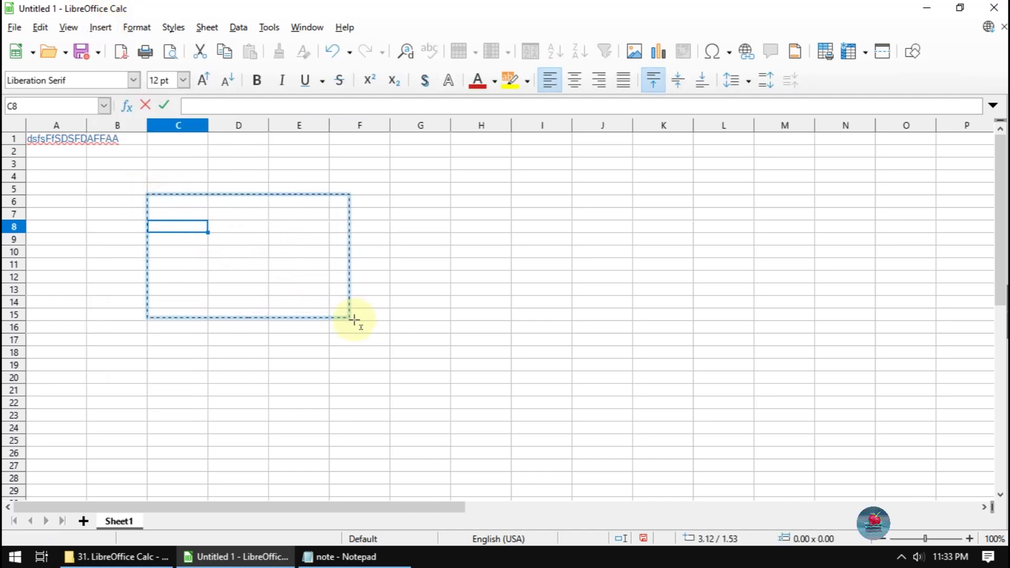
{"action": "left_click_drag", "start_coordinate": [390, 323], "coordinate": [390, 322]}
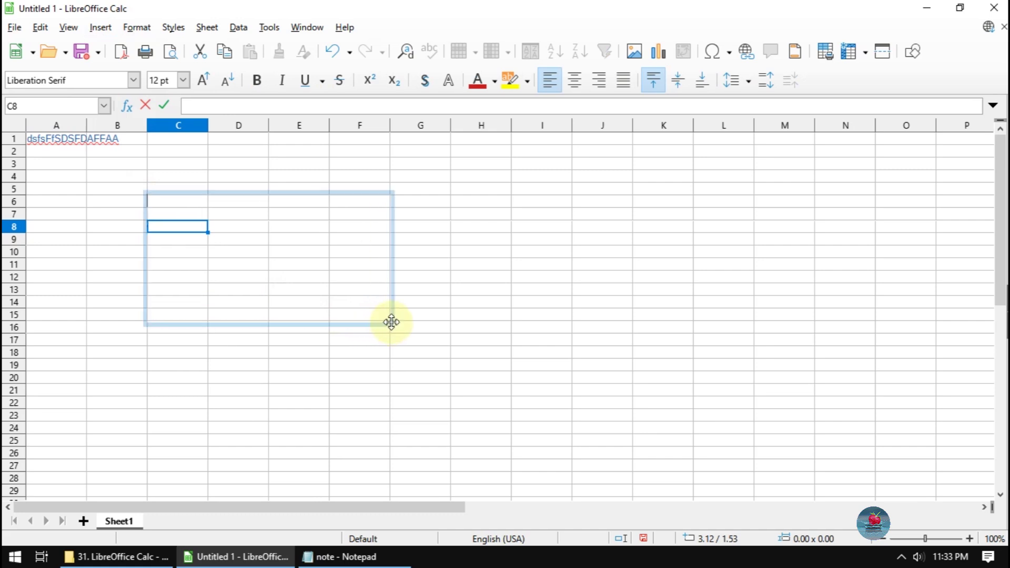
- Fill the text box with four lines of placeholder letters and select them
{"action": "type", "text": "fsfdsafdsafadfadsfadsfads"}
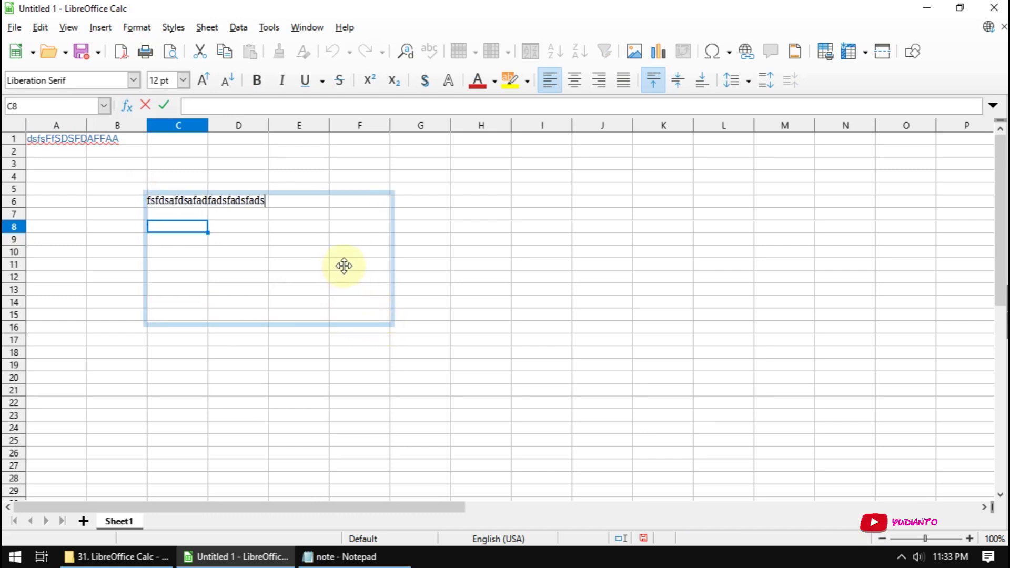
{"action": "type", "text": "fdsafdsafadfdasfdafdafdasfdafdasfdasfdsafdasfadf"}
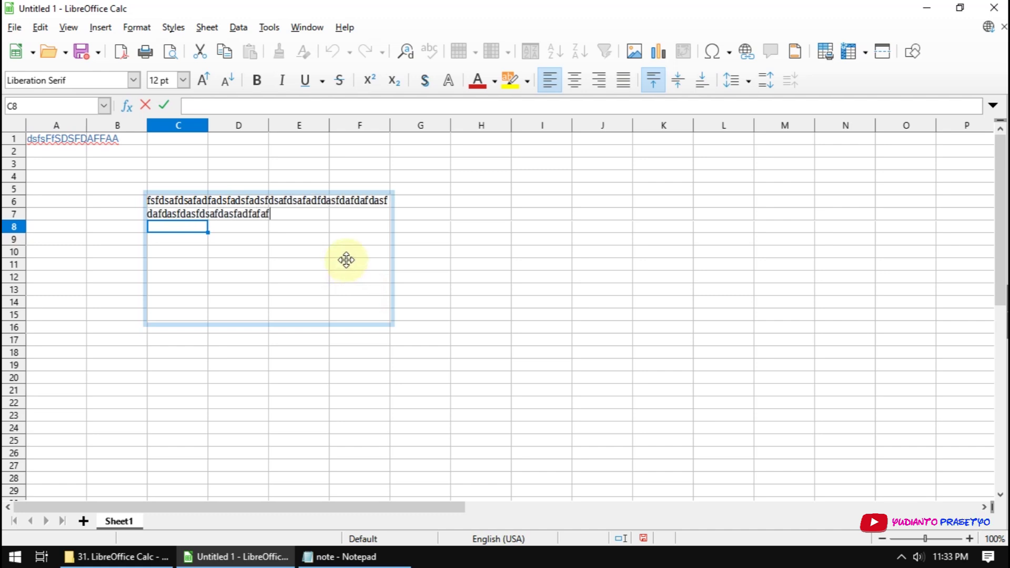
{"action": "type", "text": "afafadsfadsfd"}
{"action": "type", "text": "afadfadfdasfadfadsfadsfads"}
{"action": "type", "text": "fsdafadfdsafdsafdsafadsf"}
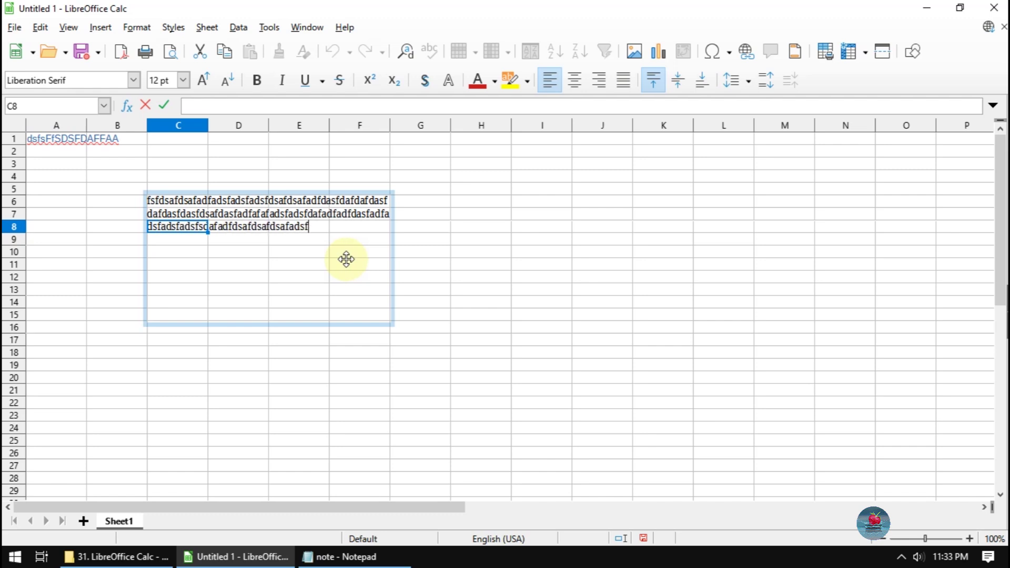
{"action": "type", "text": "adsfadsfasdfasdfadsfa"}
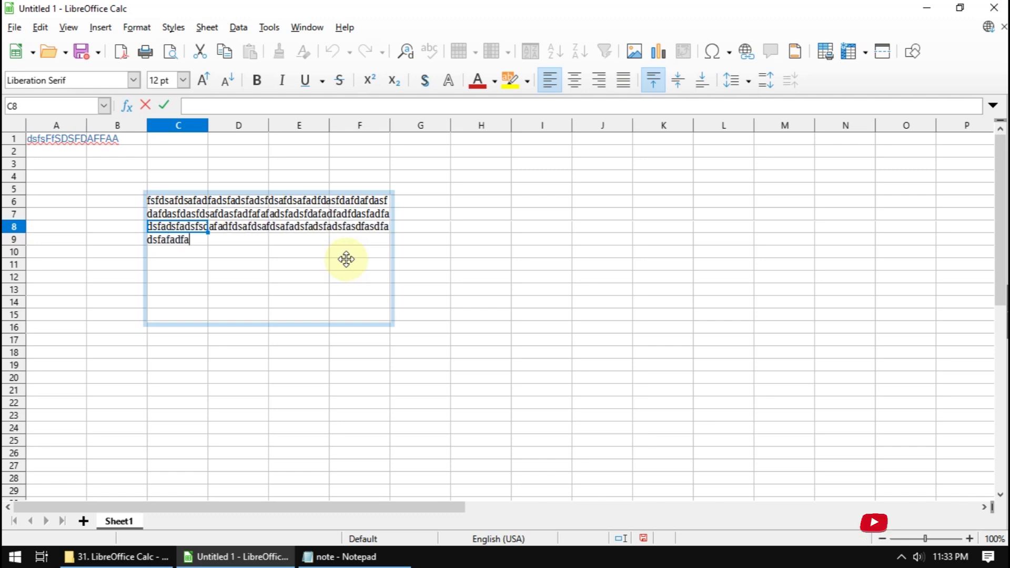
{"action": "type", "text": "fadfafadfad"}
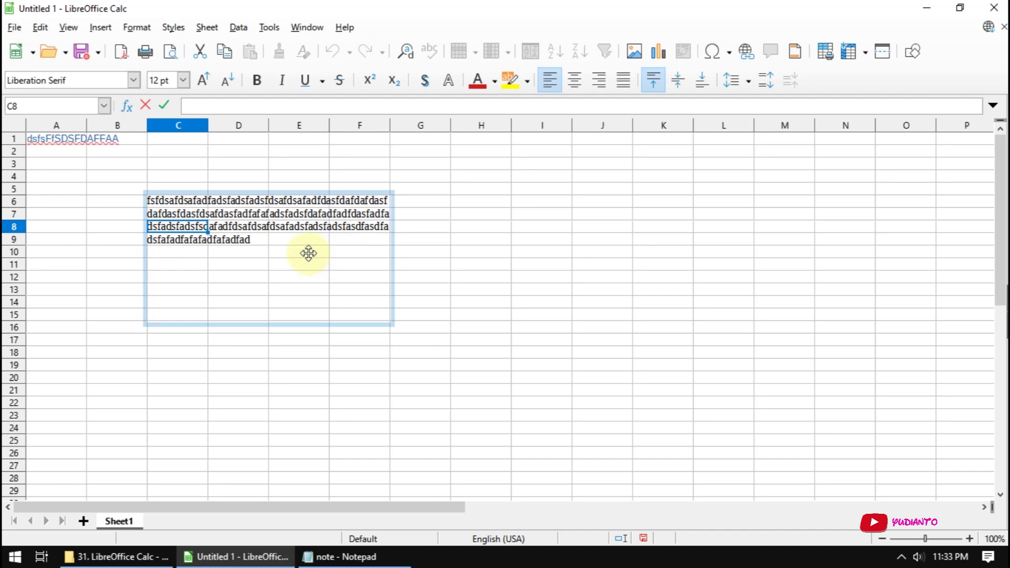
{"action": "key", "text": "Escape"}
{"action": "double_click", "coordinate": [299, 247]}
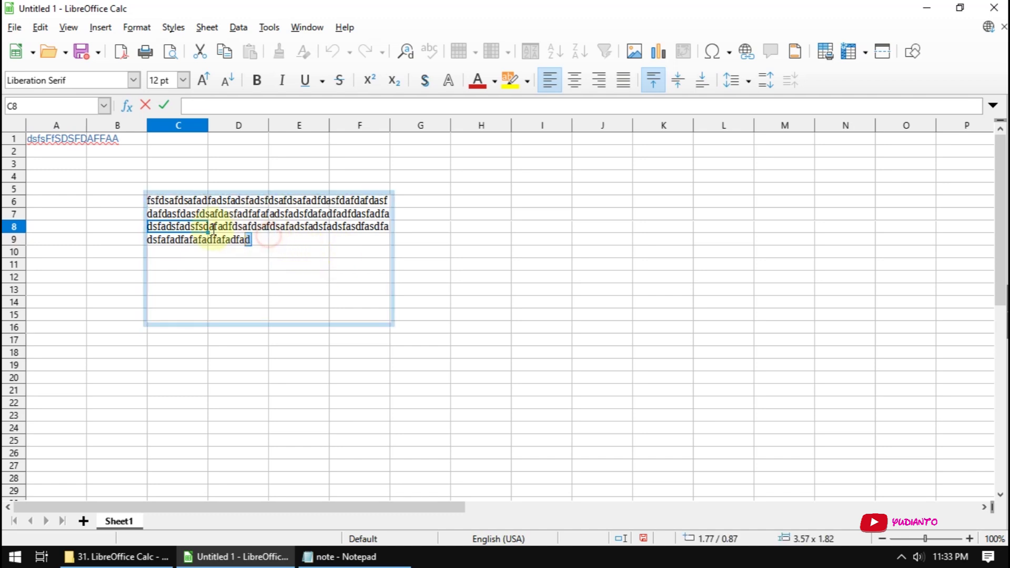
{"action": "left_click_drag", "start_coordinate": [251, 240], "coordinate": [148, 201]}
{"action": "key", "text": "Escape"}
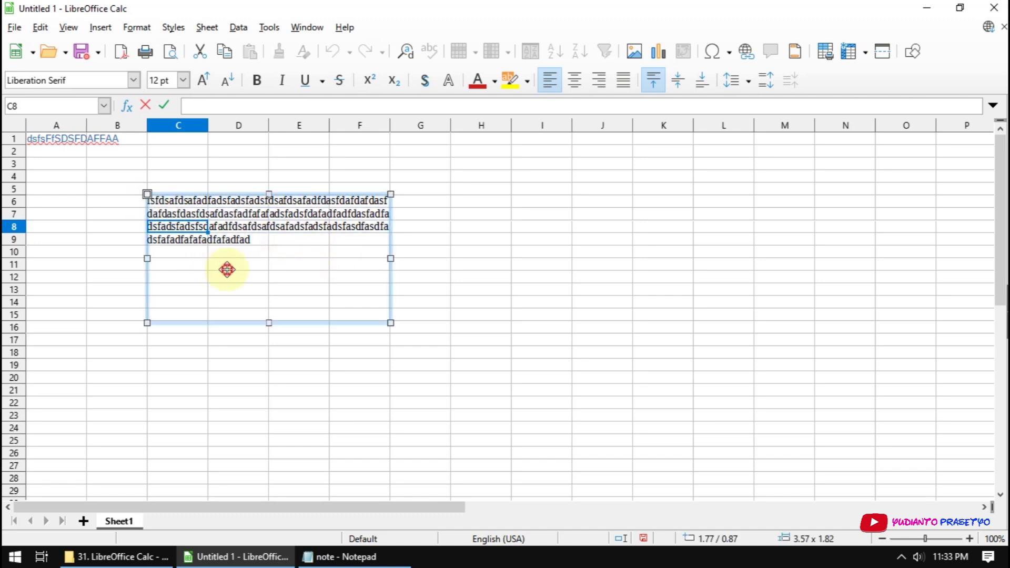
- Move the text box over columns D–G, rows 6–15, and select all its text
{"action": "left_click", "coordinate": [206, 236]}
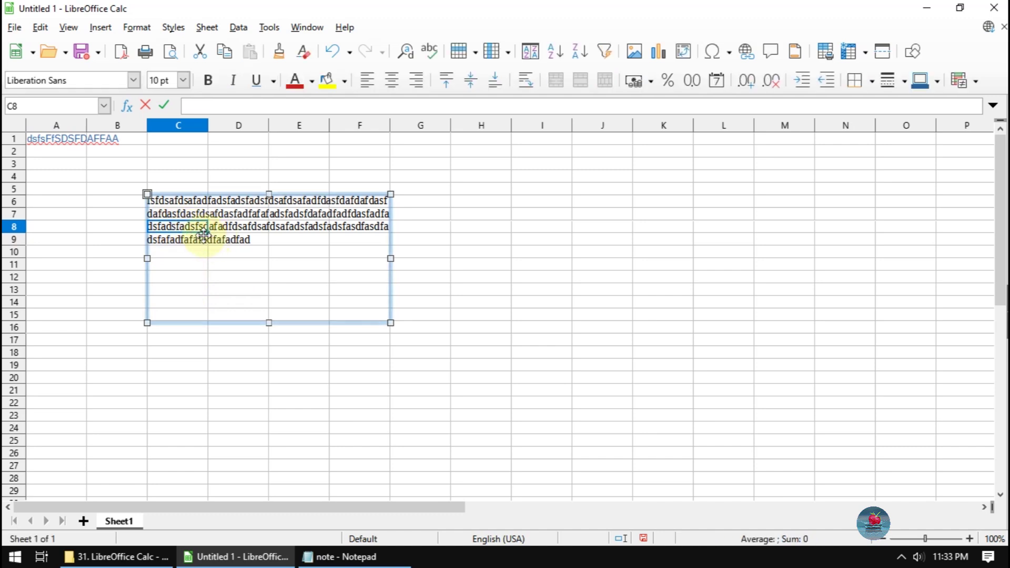
{"action": "mouse_move", "coordinate": [200, 234]}
{"action": "left_mouse_down"}
{"action": "mouse_move", "coordinate": [115, 233]}
{"action": "mouse_move", "coordinate": [420, 281]}
{"action": "left_mouse_up"}
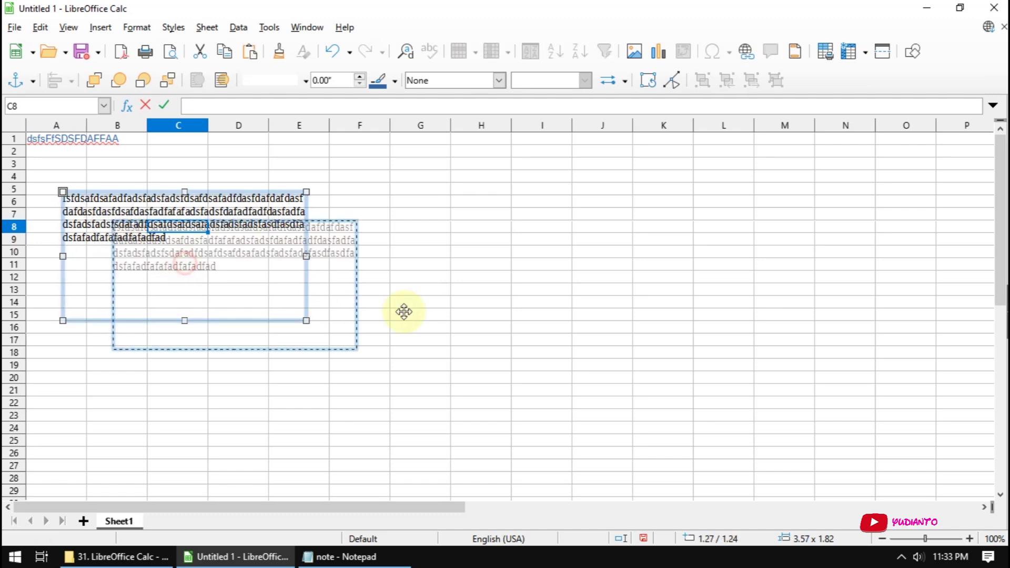
{"action": "left_click", "coordinate": [165, 226]}
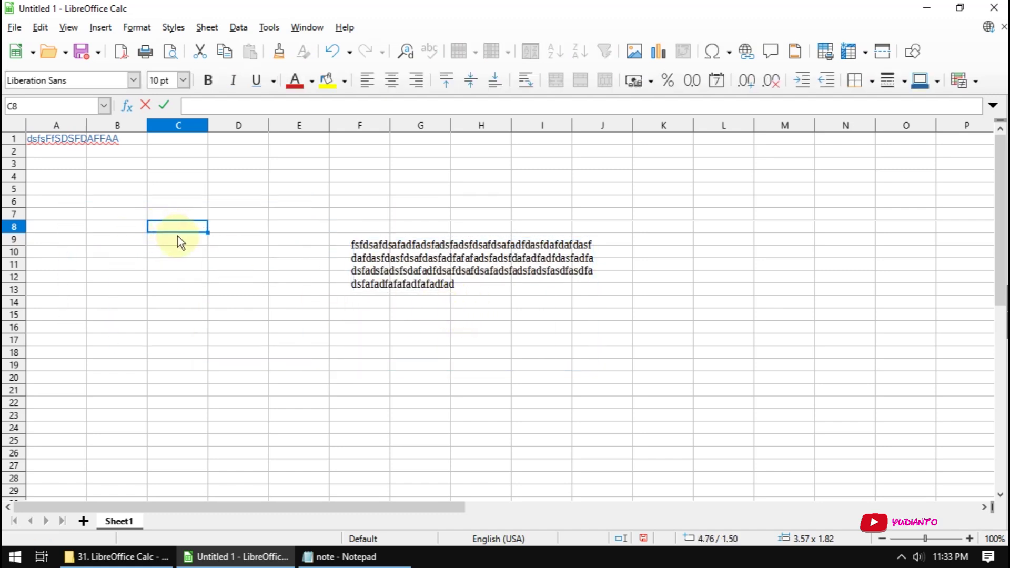
{"action": "left_click", "coordinate": [177, 235]}
{"action": "left_click", "coordinate": [368, 268]}
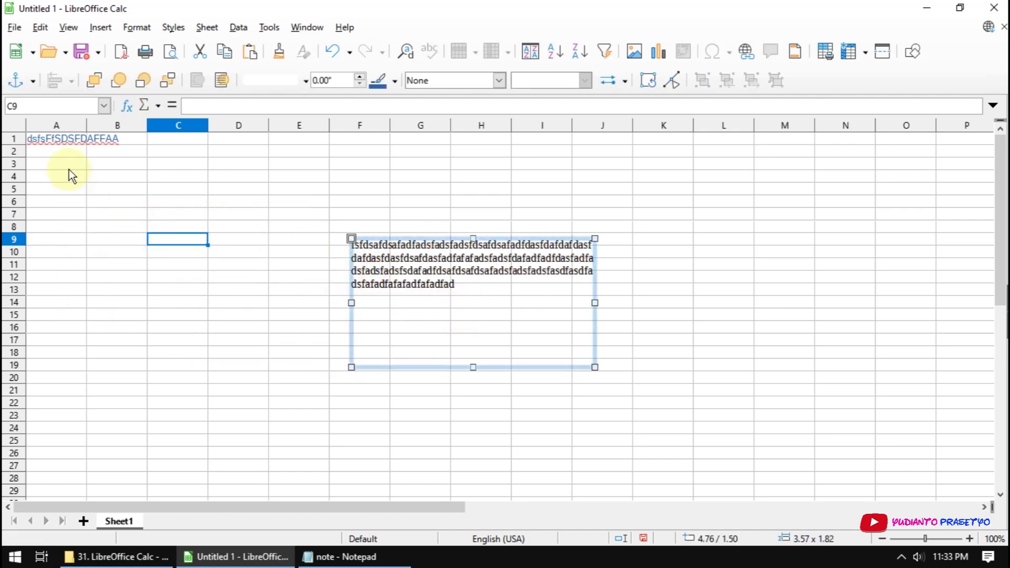
{"action": "left_click", "coordinate": [76, 156]}
{"action": "left_click", "coordinate": [393, 282]}
{"action": "left_click_drag", "start_coordinate": [394, 282], "coordinate": [248, 223]}
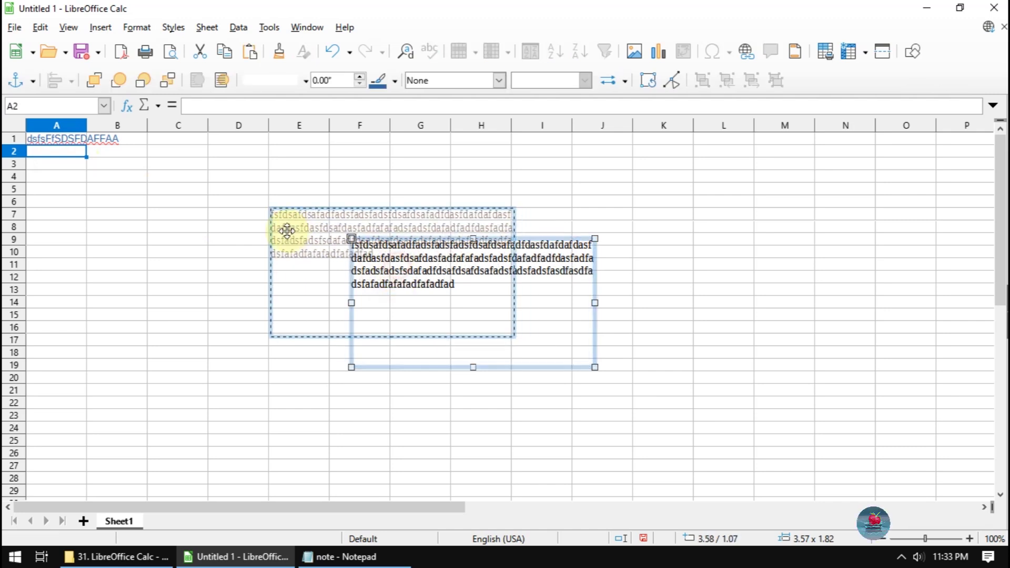
{"action": "left_click_drag", "start_coordinate": [248, 223], "coordinate": [254, 223]}
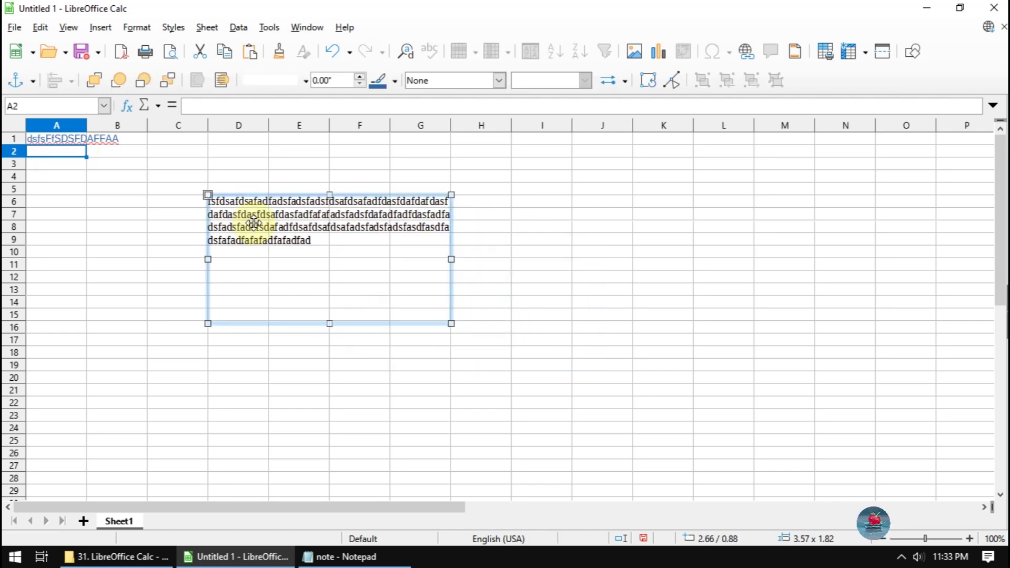
{"action": "left_click", "coordinate": [279, 239]}
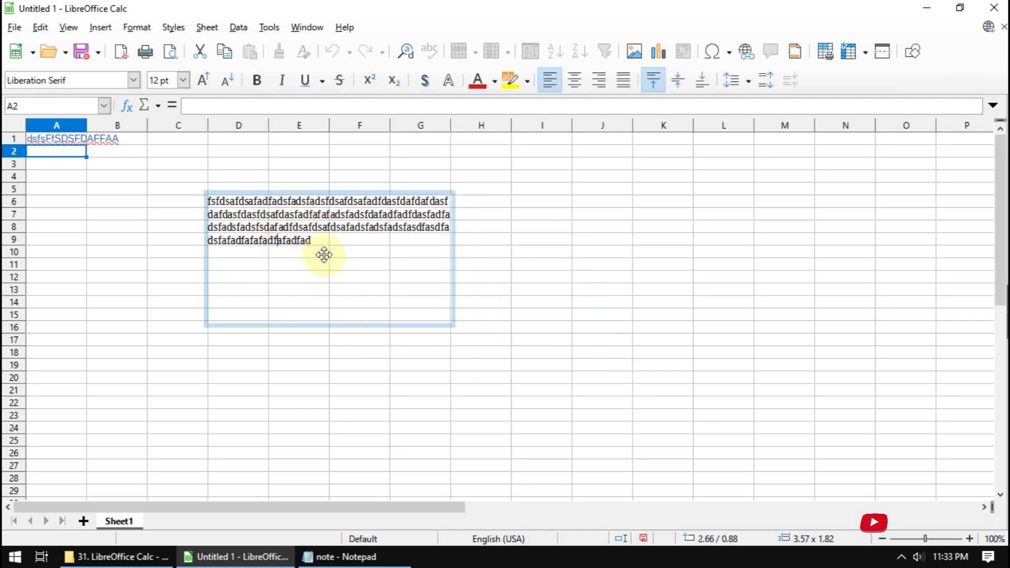
{"action": "left_click", "coordinate": [316, 242], "text": "shift"}
{"action": "key", "text": "ctrl+a"}
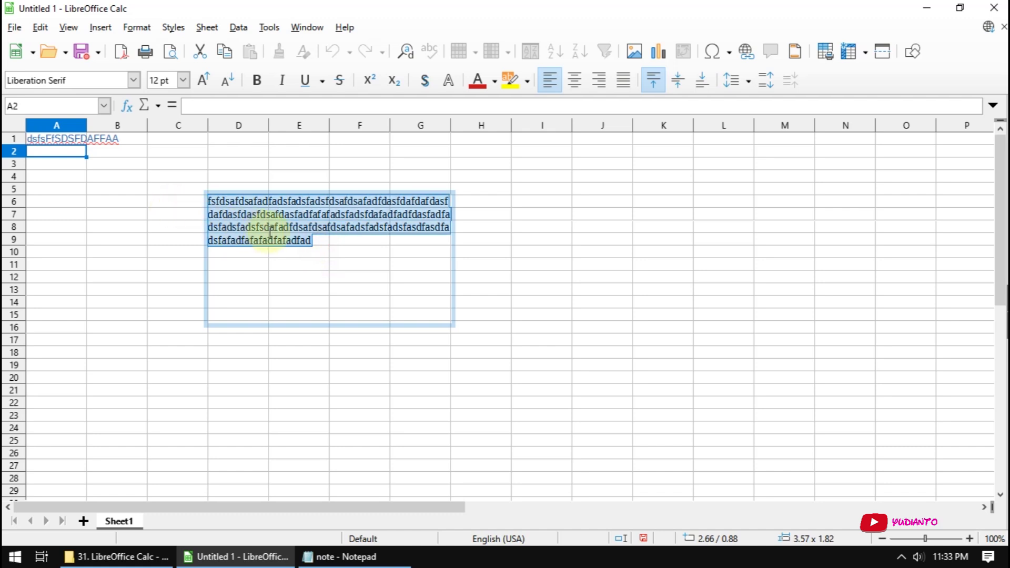
- Give all the text box's letters a Red highlighting colour
{"action": "left_click", "coordinate": [153, 25]}
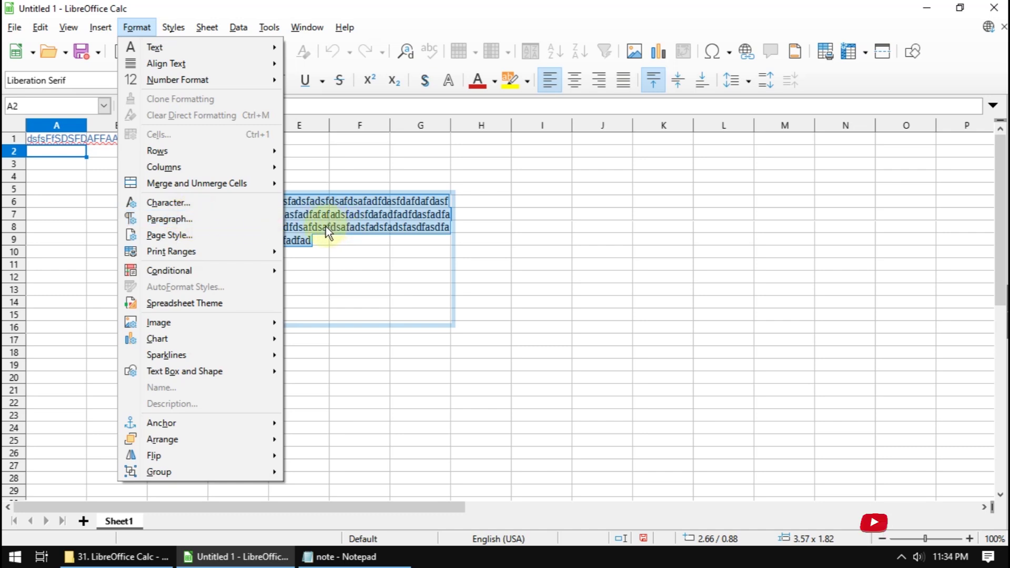
{"action": "left_click", "coordinate": [227, 205]}
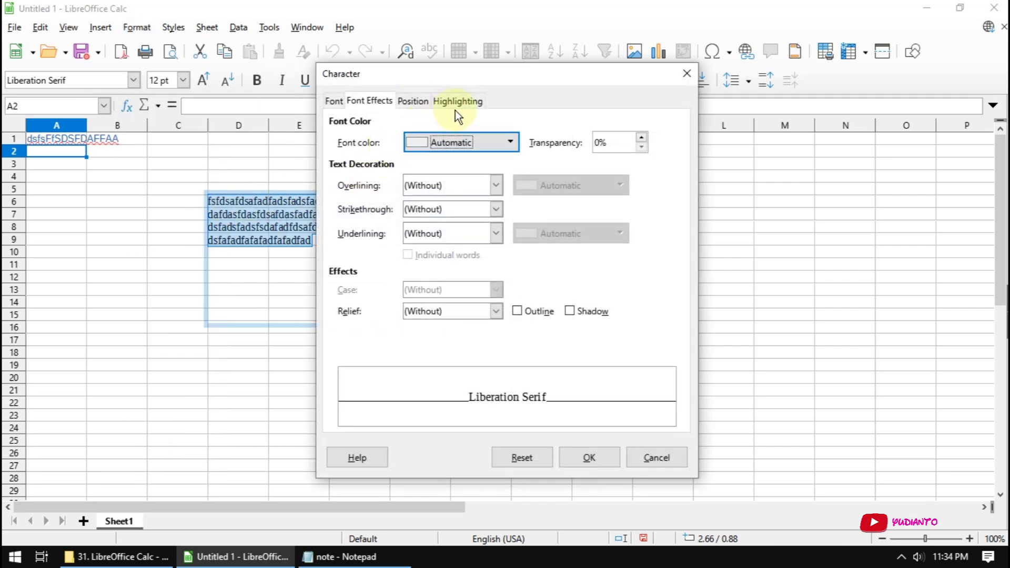
{"action": "left_click", "coordinate": [466, 104]}
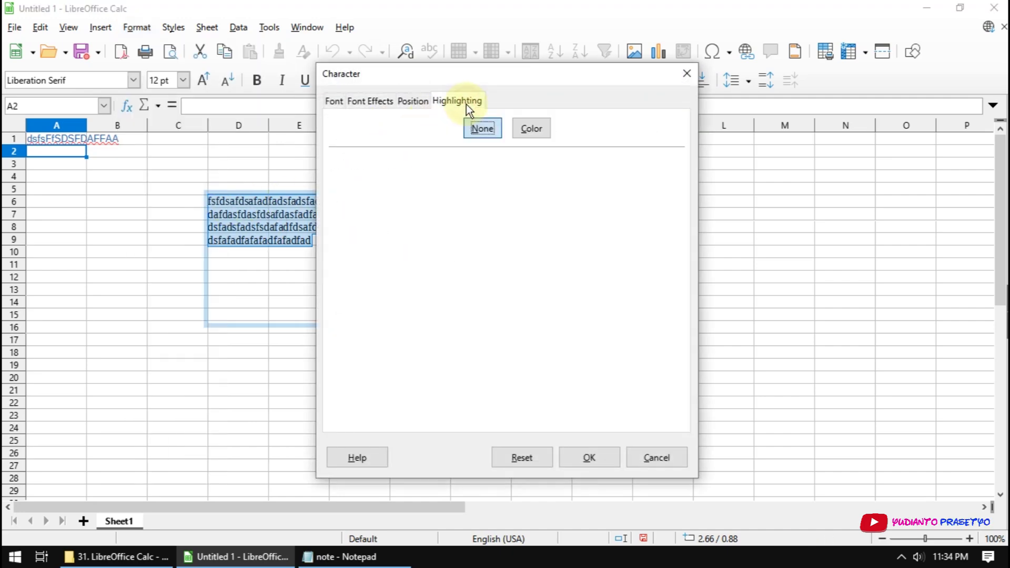
{"action": "left_click", "coordinate": [531, 130]}
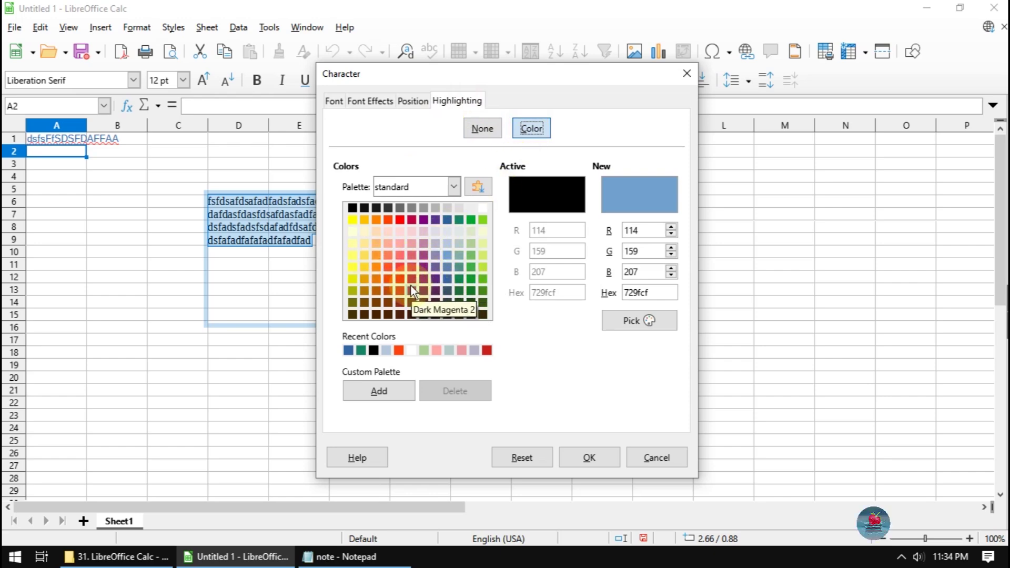
{"action": "left_click", "coordinate": [398, 279]}
{"action": "left_click", "coordinate": [592, 462]}
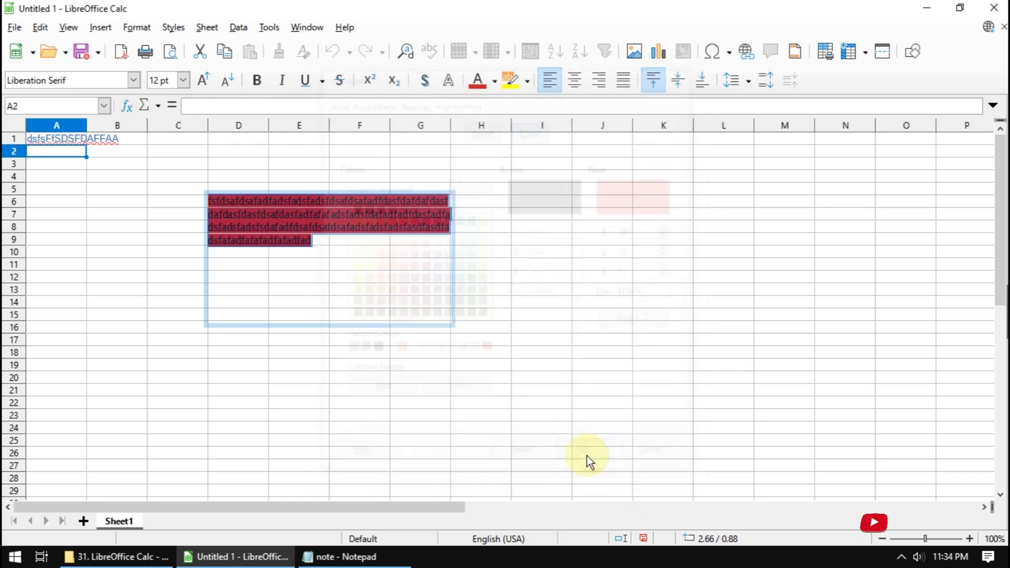
{"action": "key", "text": "Escape"}
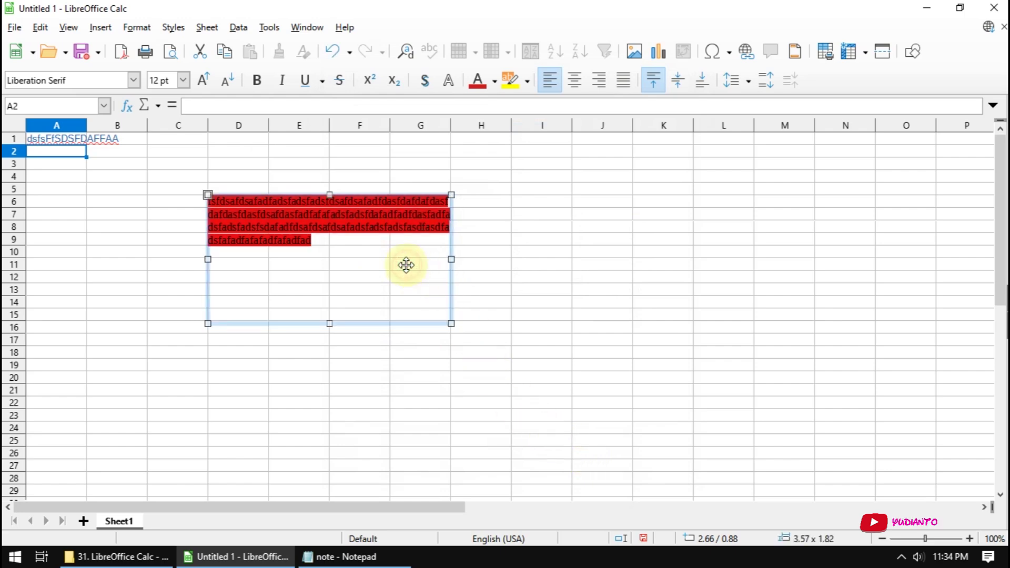
- Remove the red highlight from all of the text box's letters
{"action": "left_click", "coordinate": [310, 241]}
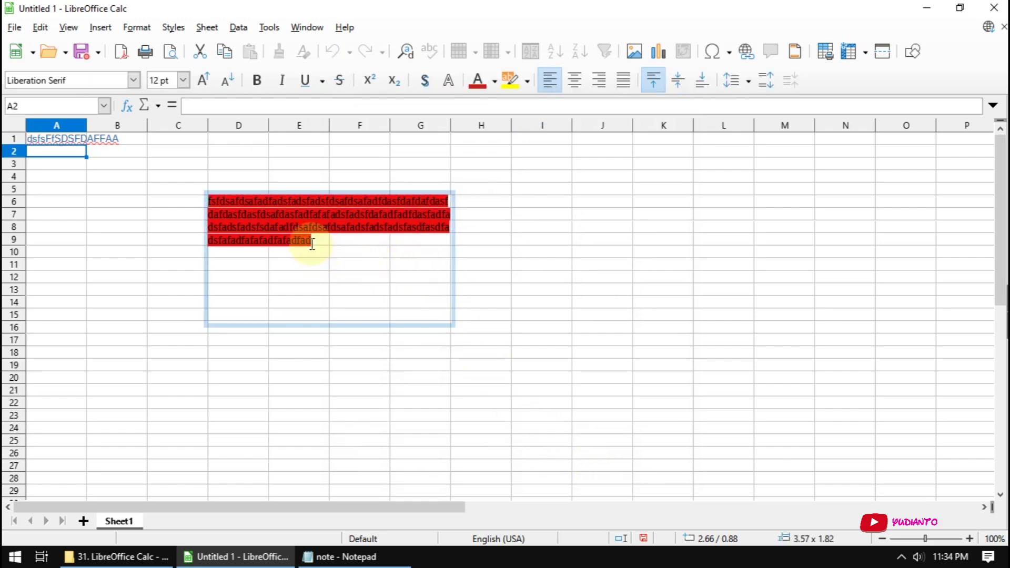
{"action": "left_click_drag", "start_coordinate": [310, 242], "coordinate": [207, 201]}
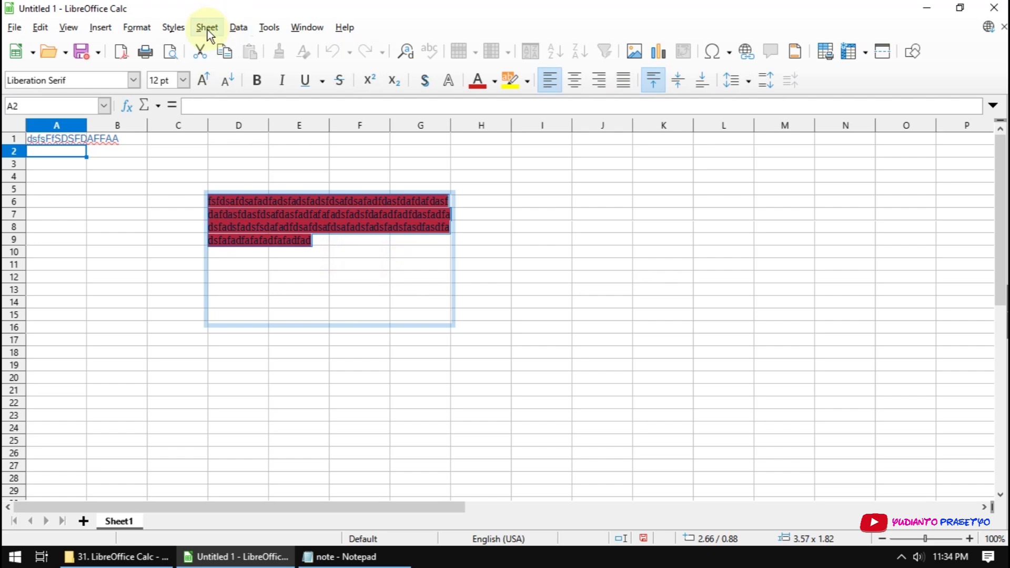
{"action": "left_click", "coordinate": [135, 27]}
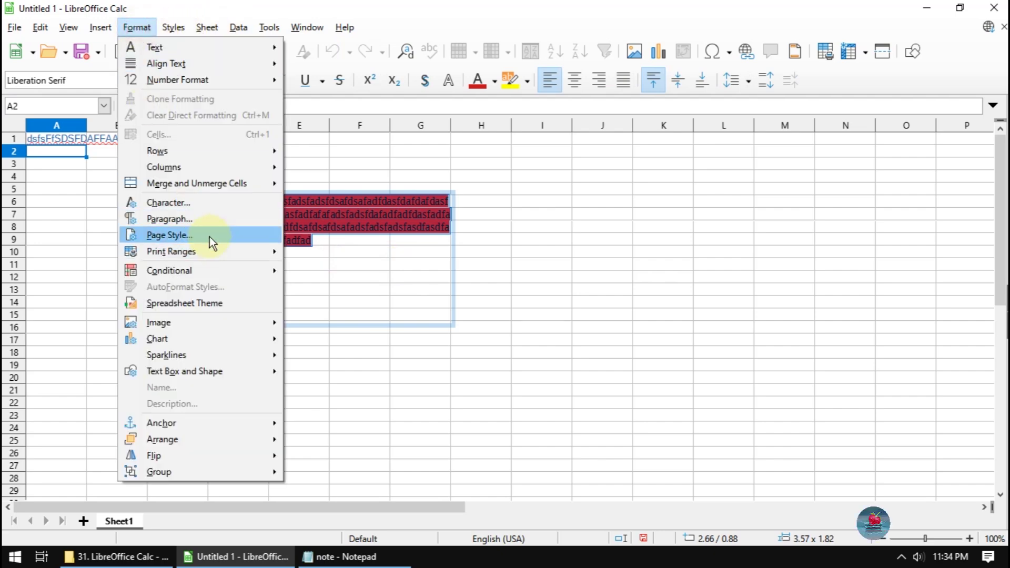
{"action": "left_click", "coordinate": [205, 202]}
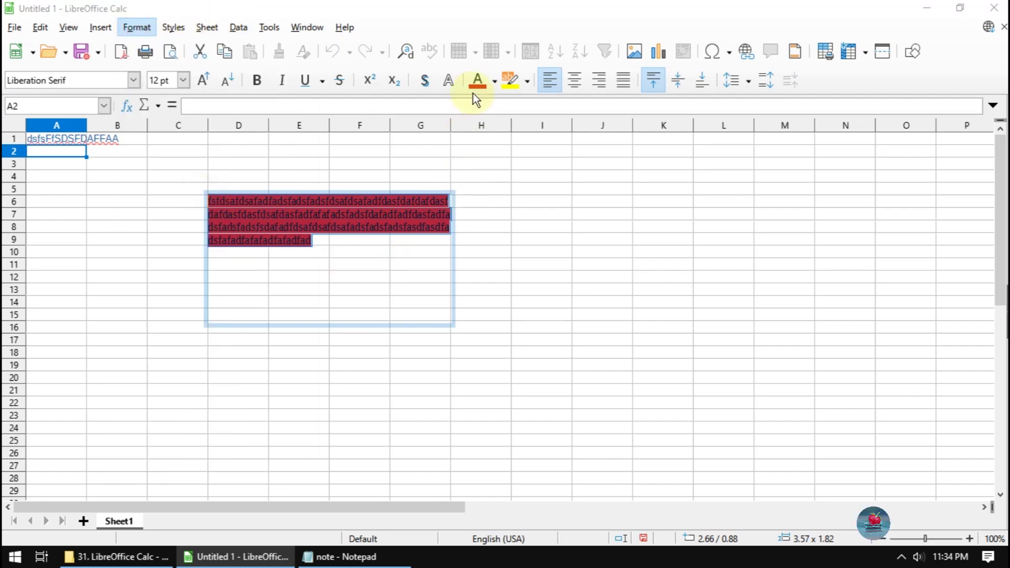
{"action": "left_click", "coordinate": [487, 129]}
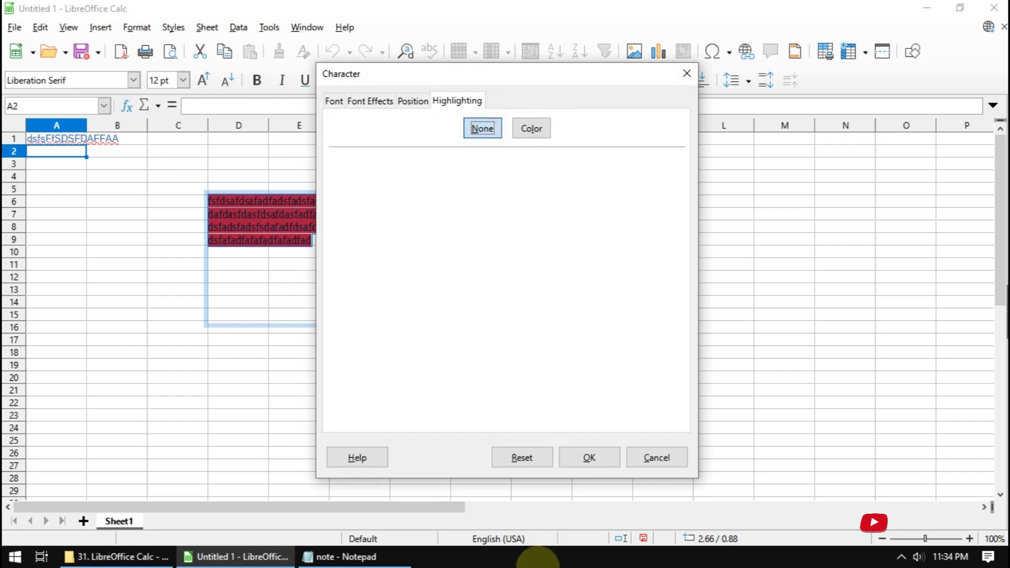
{"action": "left_click", "coordinate": [583, 457]}
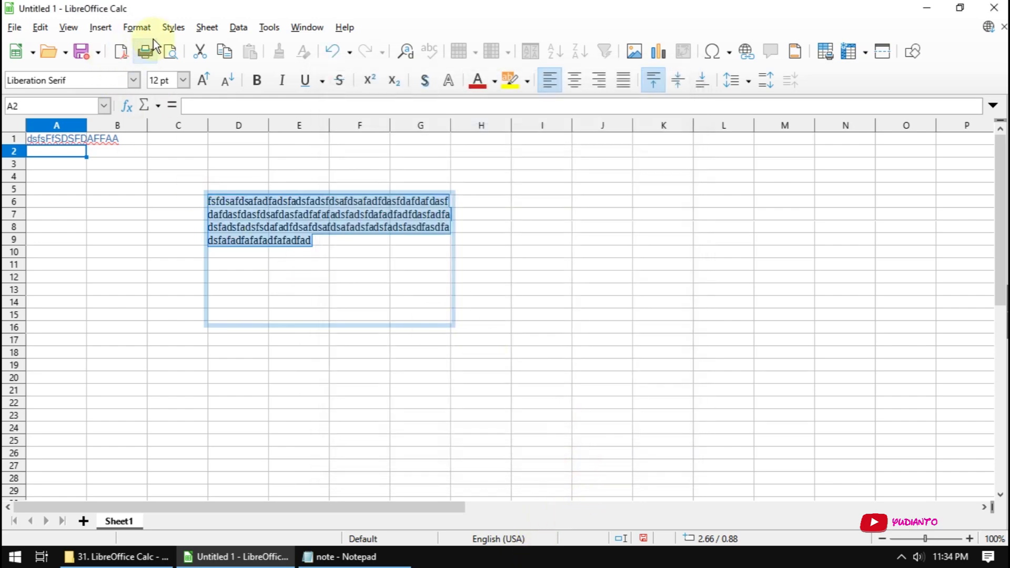
{"action": "left_click", "coordinate": [137, 28]}
{"action": "left_click", "coordinate": [212, 221]}
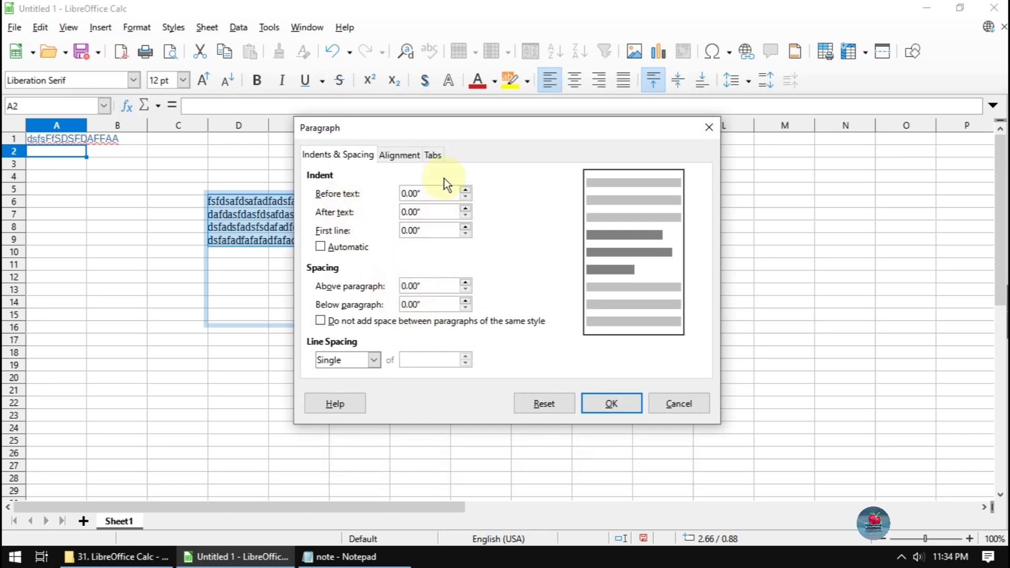
- Raise the paragraph's Before text indent to 0.60"
{"action": "left_click", "coordinate": [465, 189]}
{"action": "left_click", "coordinate": [465, 190]}
{"action": "left_click", "coordinate": [466, 189]}
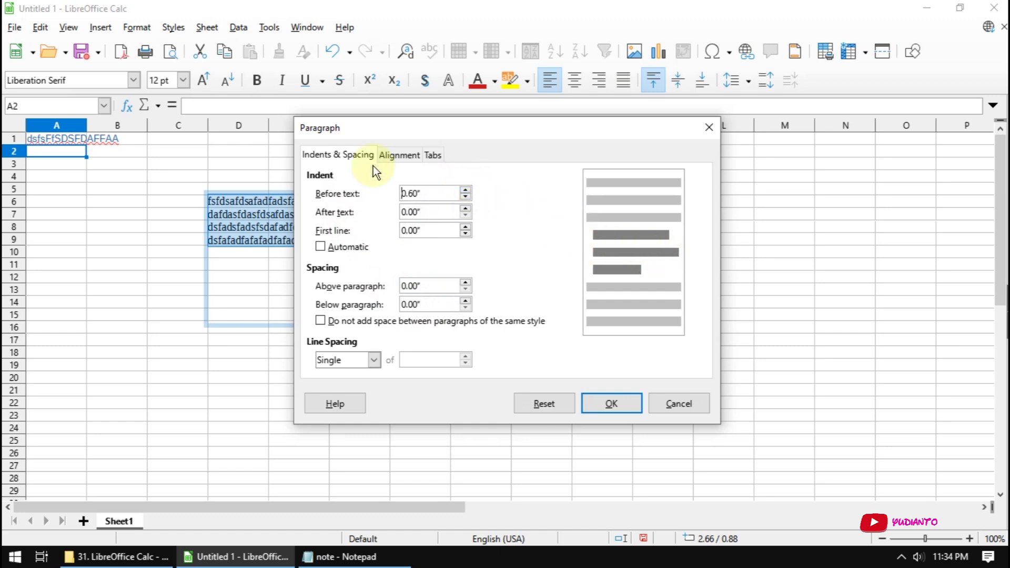
- After trying right, centred and justified, keep Left alignment and apply the paragraph settings
{"action": "left_click", "coordinate": [393, 155]}
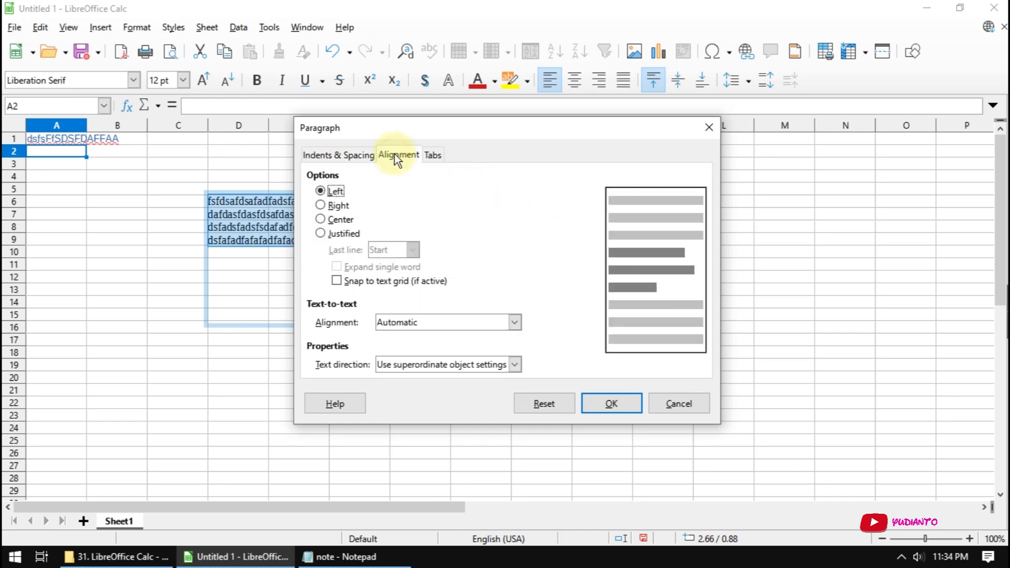
{"action": "left_click", "coordinate": [341, 205]}
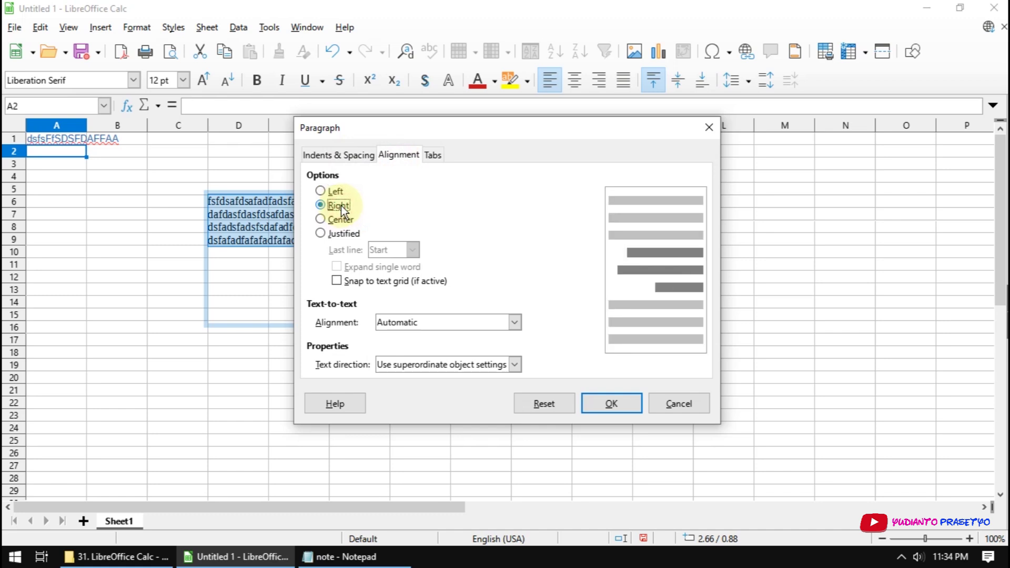
{"action": "left_click", "coordinate": [345, 219]}
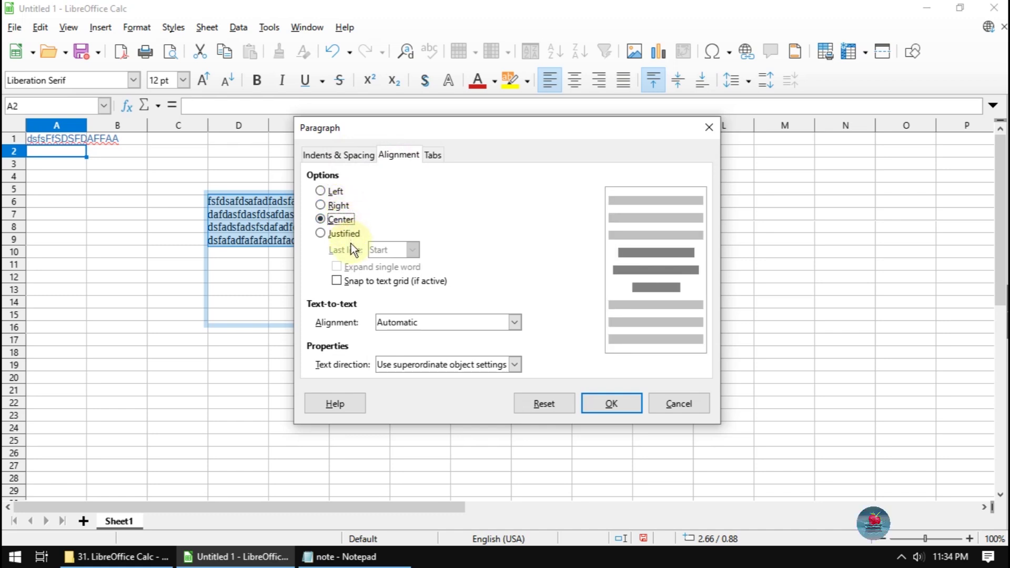
{"action": "left_click", "coordinate": [347, 234]}
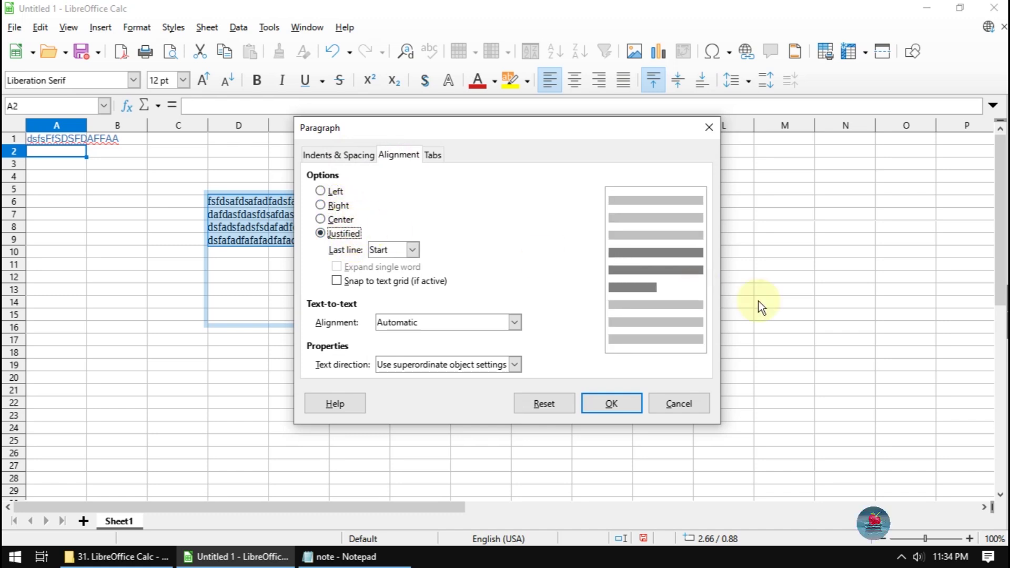
{"action": "left_click", "coordinate": [339, 191]}
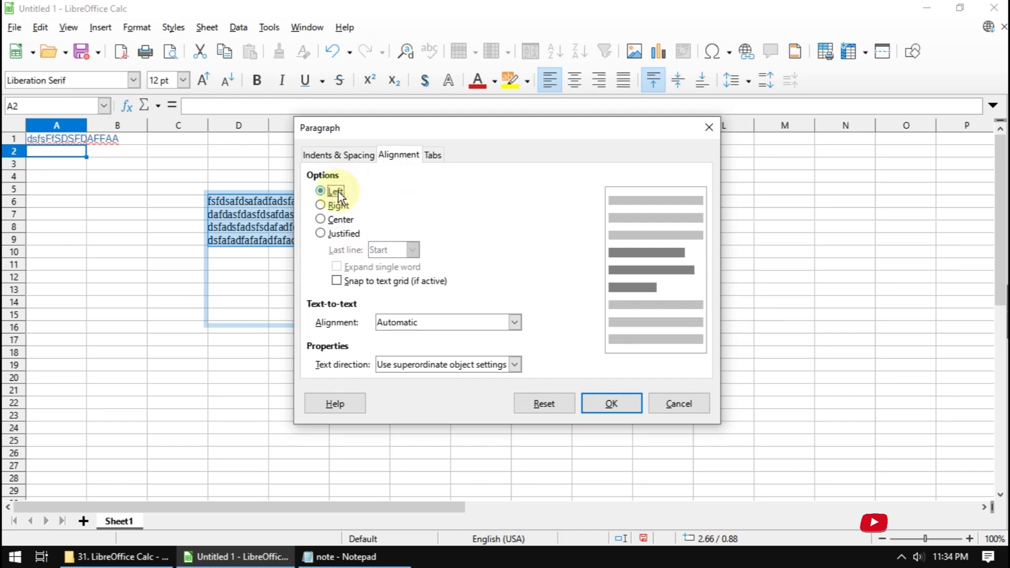
{"action": "left_click", "coordinate": [348, 232]}
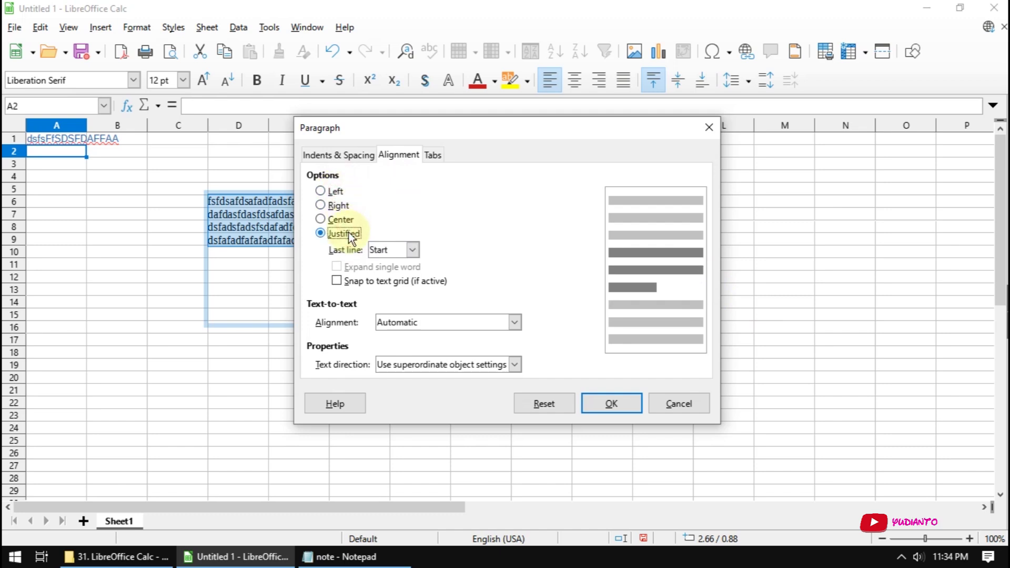
{"action": "left_click", "coordinate": [333, 186]}
{"action": "left_click", "coordinate": [431, 155]}
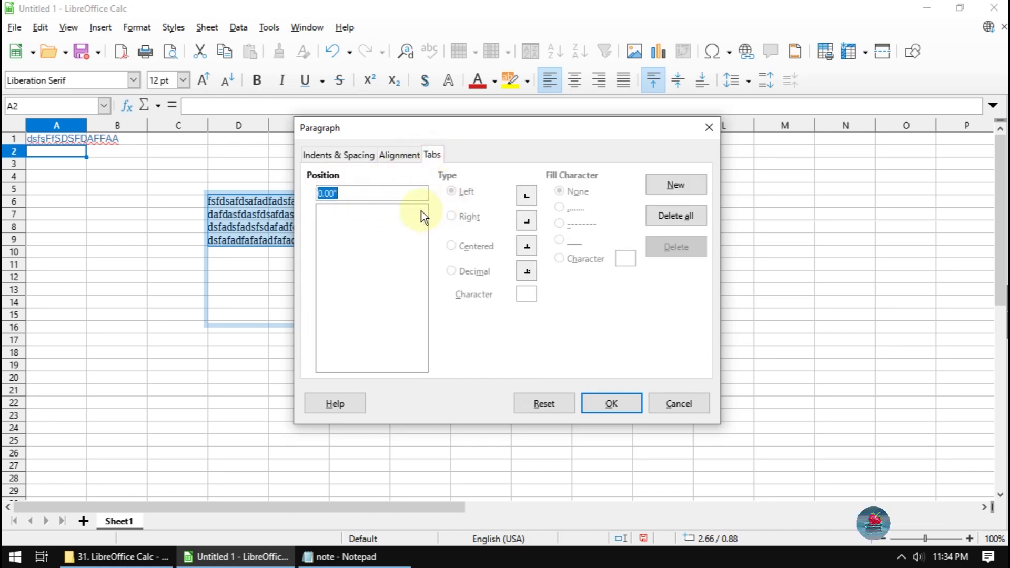
{"action": "left_click", "coordinate": [331, 155]}
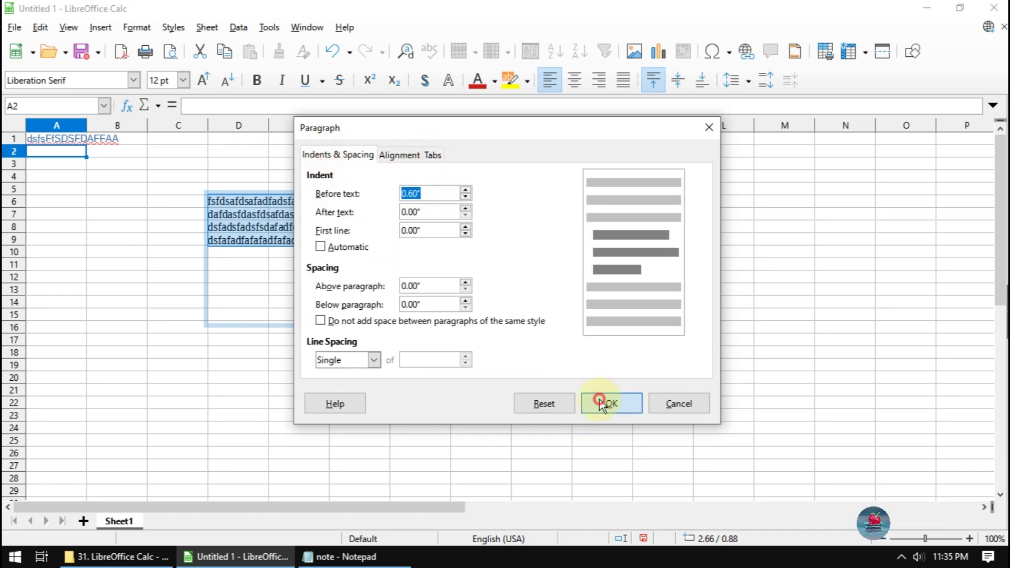
{"action": "left_click", "coordinate": [609, 403]}
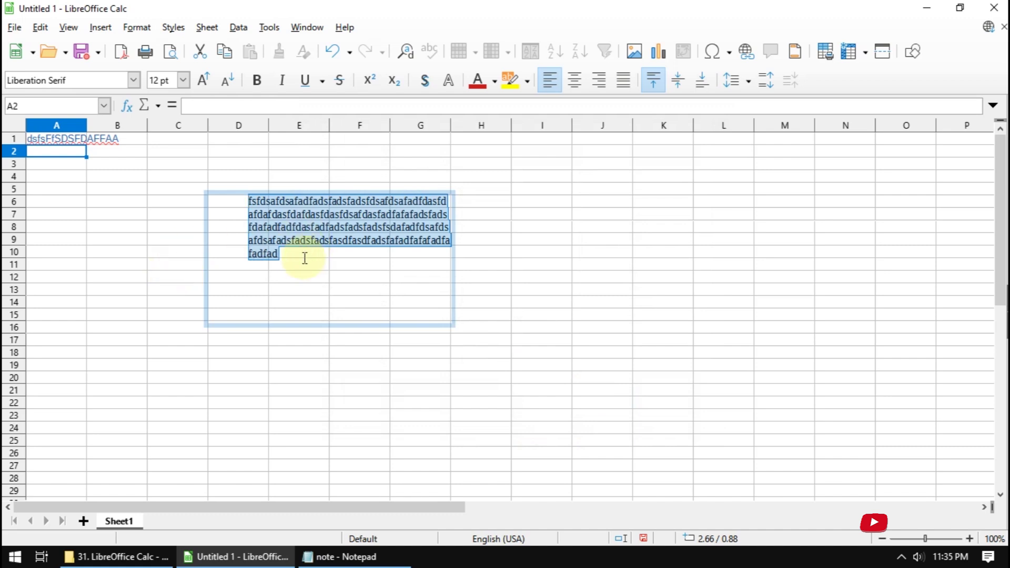
{"action": "left_click", "coordinate": [288, 343]}
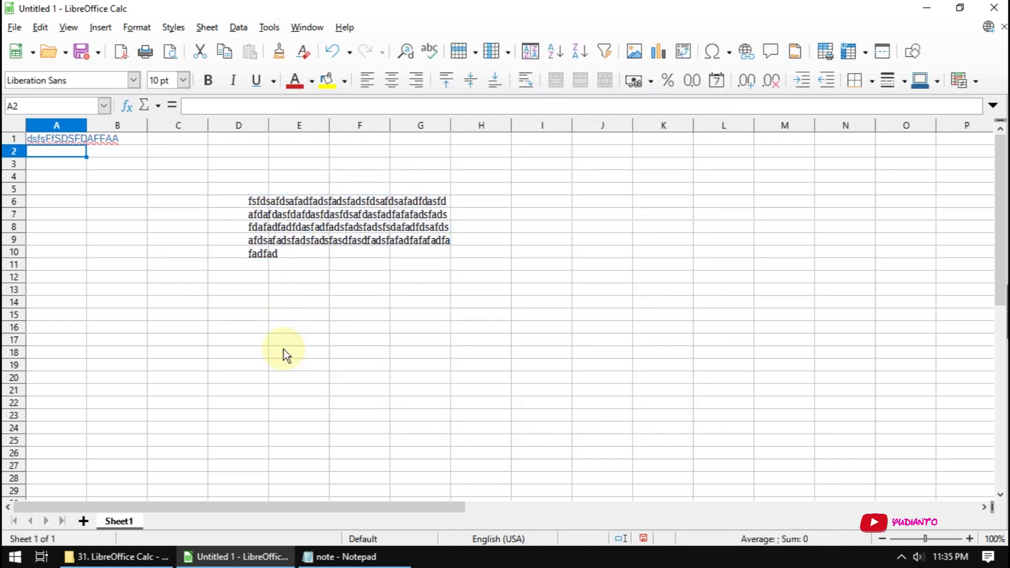
{"action": "left_click", "coordinate": [108, 27]}
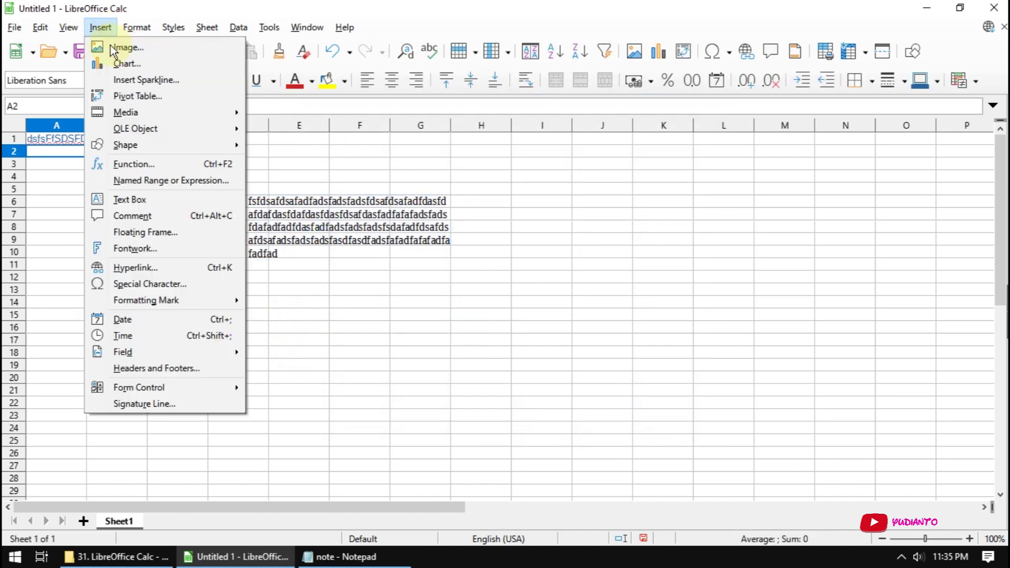
{"action": "left_click", "coordinate": [136, 27]}
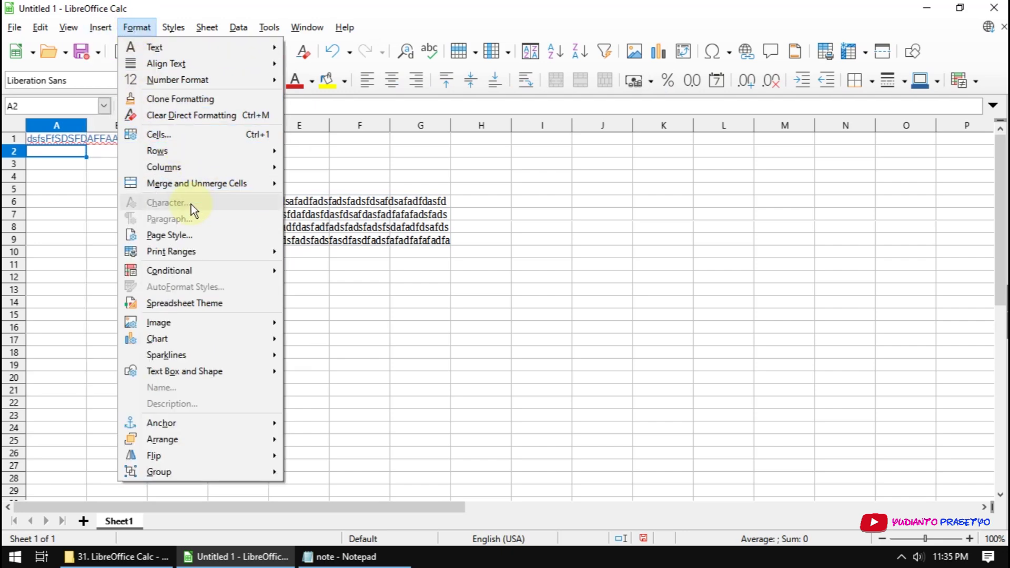
{"action": "left_click", "coordinate": [198, 234]}
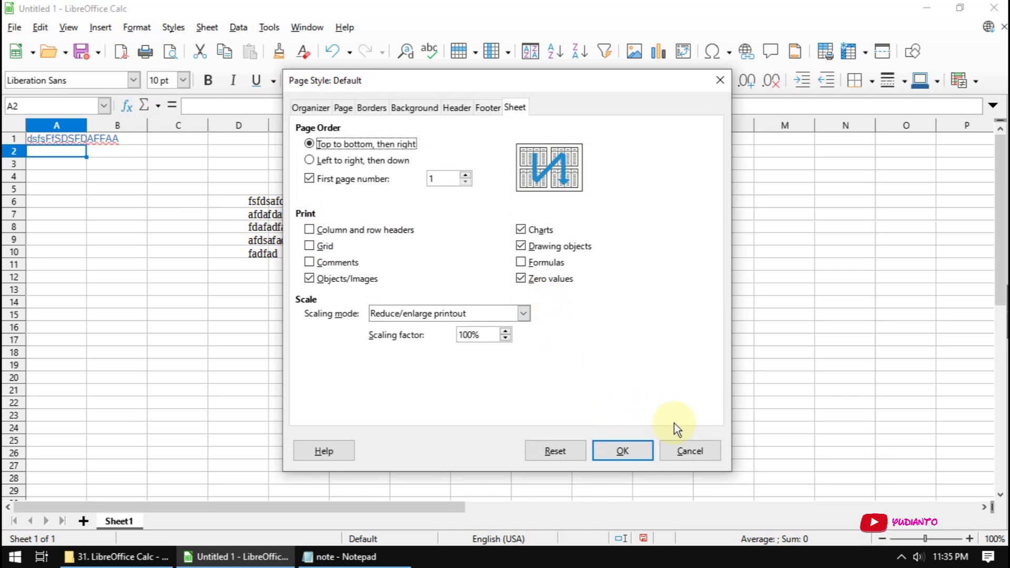
{"action": "left_click", "coordinate": [692, 450]}
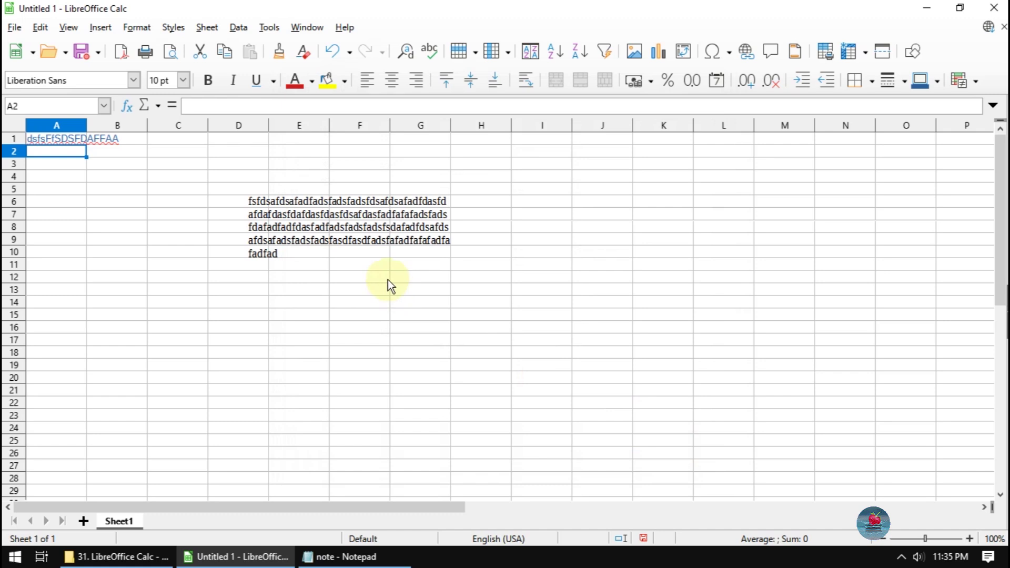
- Delete the text box and row 1 with its sample text
{"action": "left_click", "coordinate": [328, 220]}
{"action": "key", "text": "Delete"}
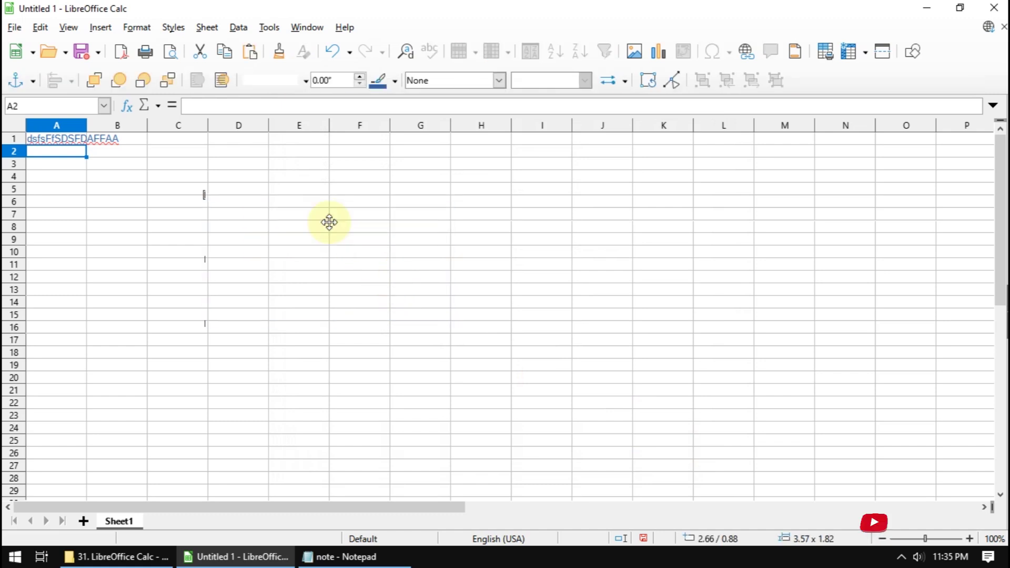
{"action": "left_click", "coordinate": [128, 141]}
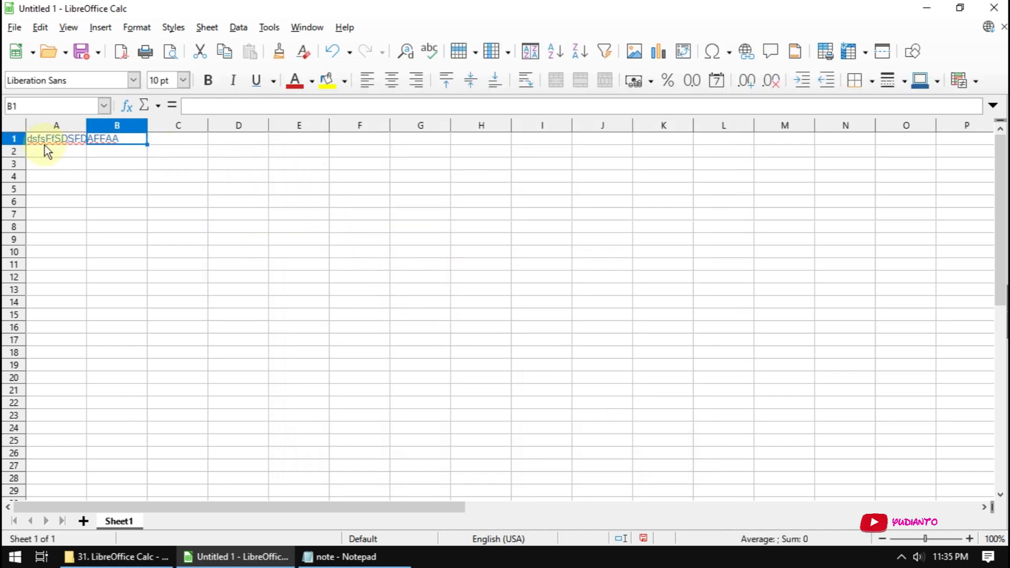
{"action": "right_click", "coordinate": [15, 139]}
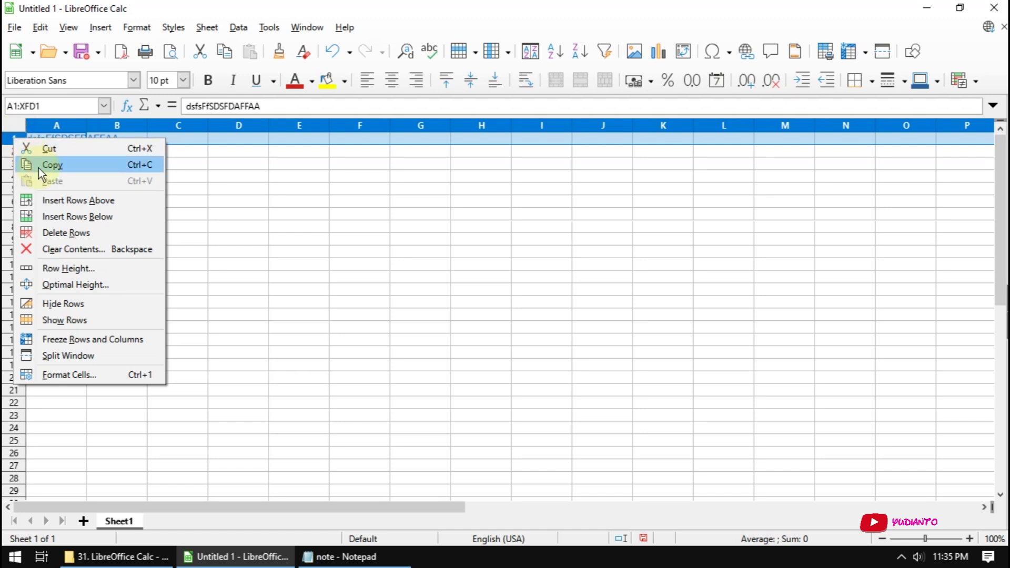
{"action": "left_click", "coordinate": [74, 233]}
- Enter 123456 in cell A1
{"action": "left_click", "coordinate": [77, 226]}
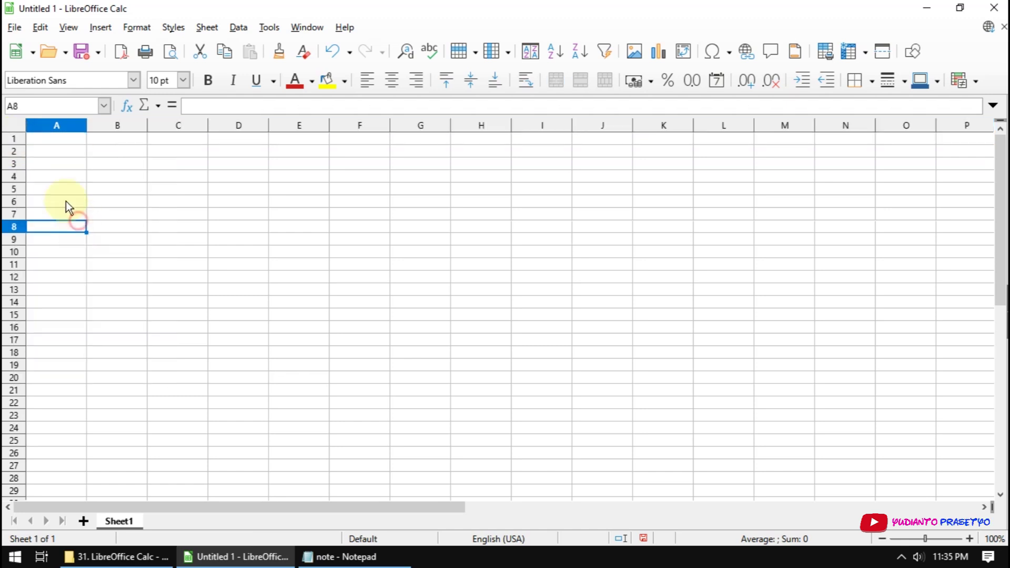
{"action": "left_click", "coordinate": [46, 140]}
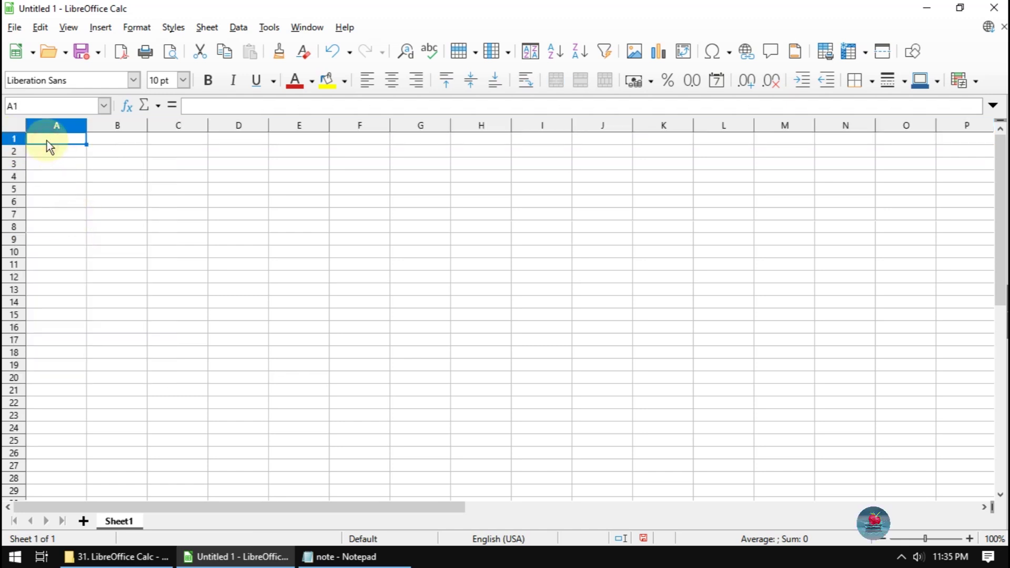
{"action": "type", "text": "123456"}
- Enter the numbers 1 to 6 in cells A1 through F1
{"action": "key", "text": "Return"}
{"action": "left_click", "coordinate": [56, 139]}
{"action": "type", "text": "1"}
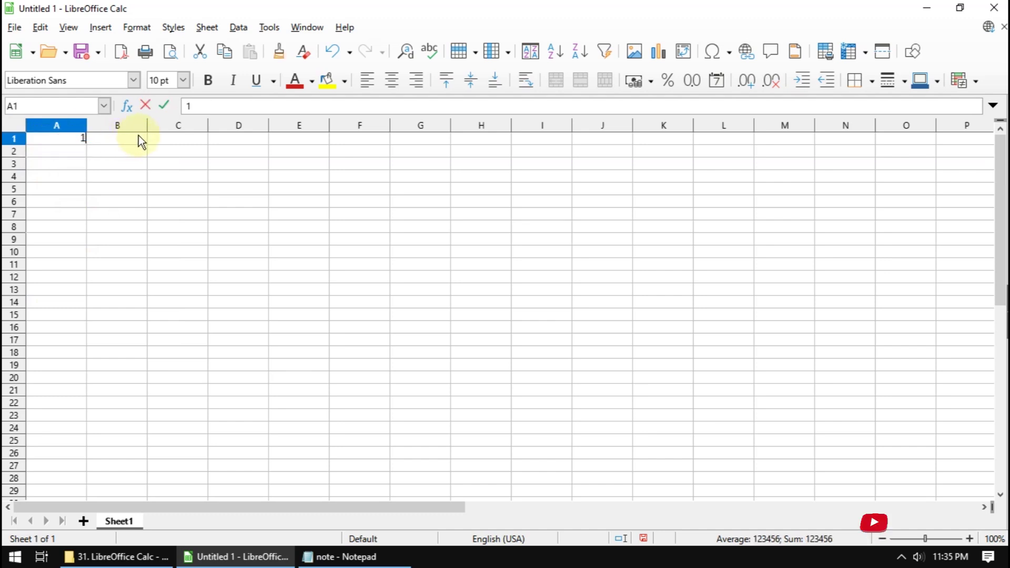
{"action": "key", "text": "Tab"}
{"action": "type", "text": "2"}
{"action": "key", "text": "Tab"}
{"action": "type", "text": "3"}
{"action": "left_click", "coordinate": [226, 140]}
{"action": "type", "text": "4"}
{"action": "left_click", "coordinate": [294, 139]}
{"action": "type", "text": "5"}
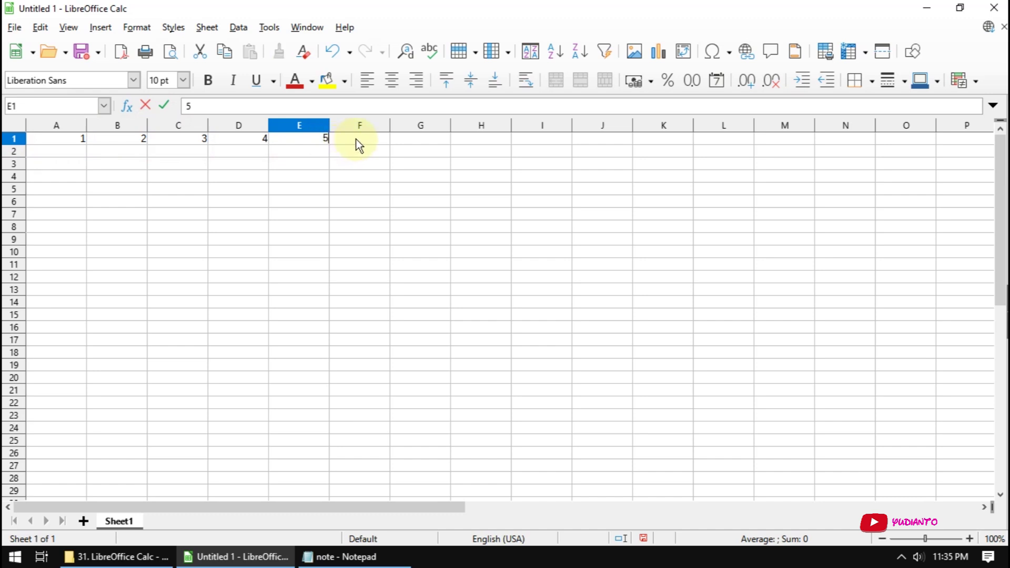
{"action": "left_click", "coordinate": [355, 138]}
{"action": "type", "text": "6"}
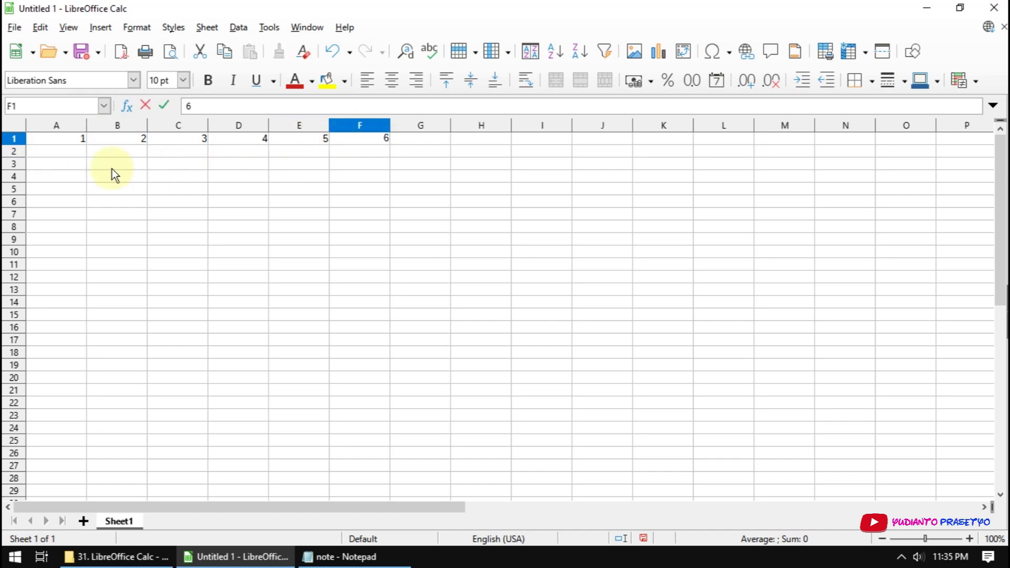
- Extend 1–6 across to J1, then fill down to row 100, ending at 100–109
{"action": "left_click_drag", "start_coordinate": [69, 141], "coordinate": [362, 138]}
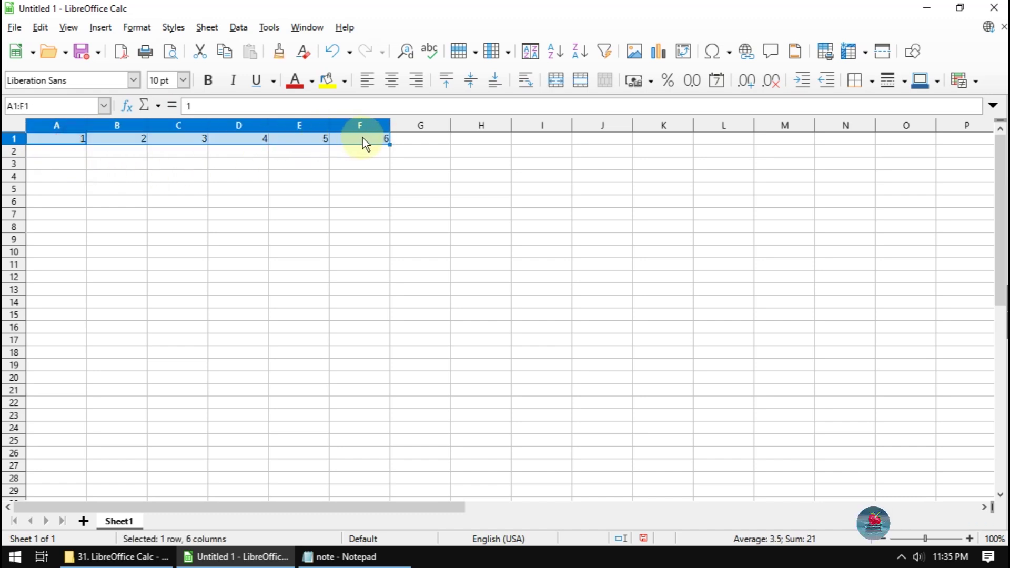
{"action": "left_click_drag", "start_coordinate": [392, 141], "coordinate": [604, 145]}
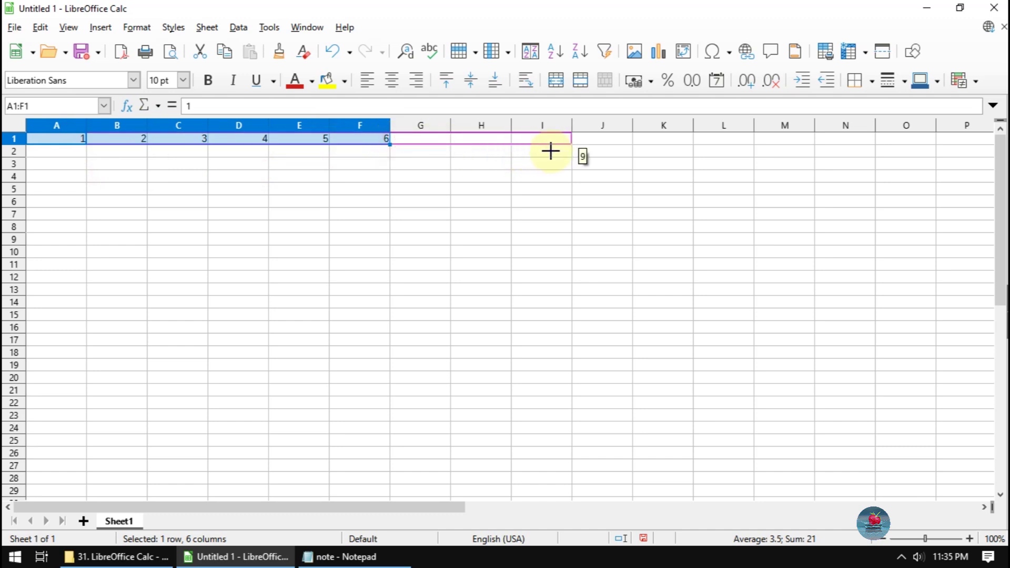
{"action": "mouse_move", "coordinate": [604, 145]}
{"action": "left_mouse_down"}
{"action": "mouse_move", "coordinate": [633, 145]}
{"action": "mouse_move", "coordinate": [644, 547]}
{"action": "mouse_move", "coordinate": [598, 239]}
{"action": "left_mouse_up"}
{"action": "scroll", "coordinate": [695, 316], "scroll_direction": "up", "scroll_amount": 7}
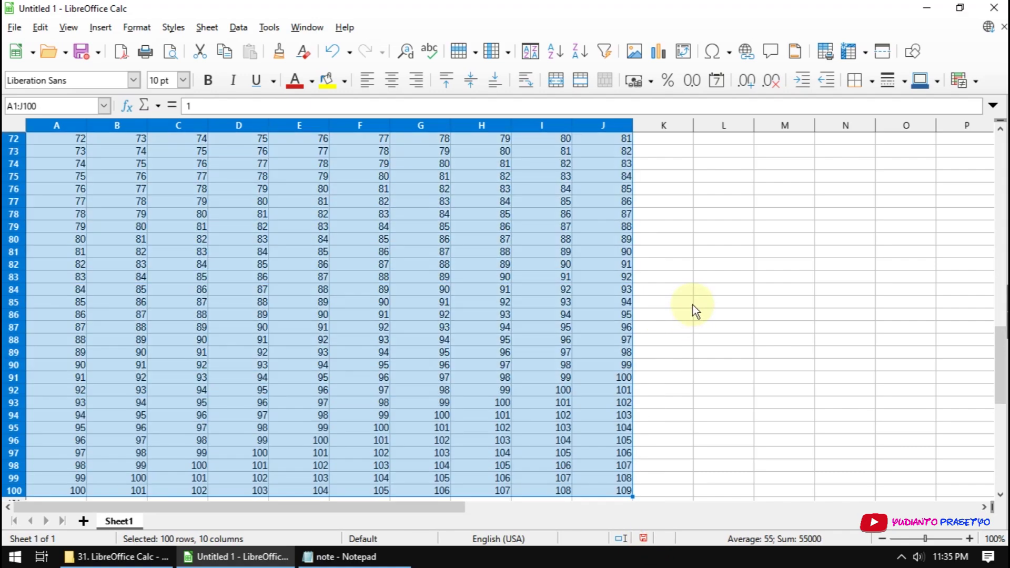
{"action": "scroll", "coordinate": [692, 304], "scroll_direction": "up", "scroll_amount": 17}
{"action": "scroll", "coordinate": [692, 300], "scroll_direction": "up", "scroll_amount": 7}
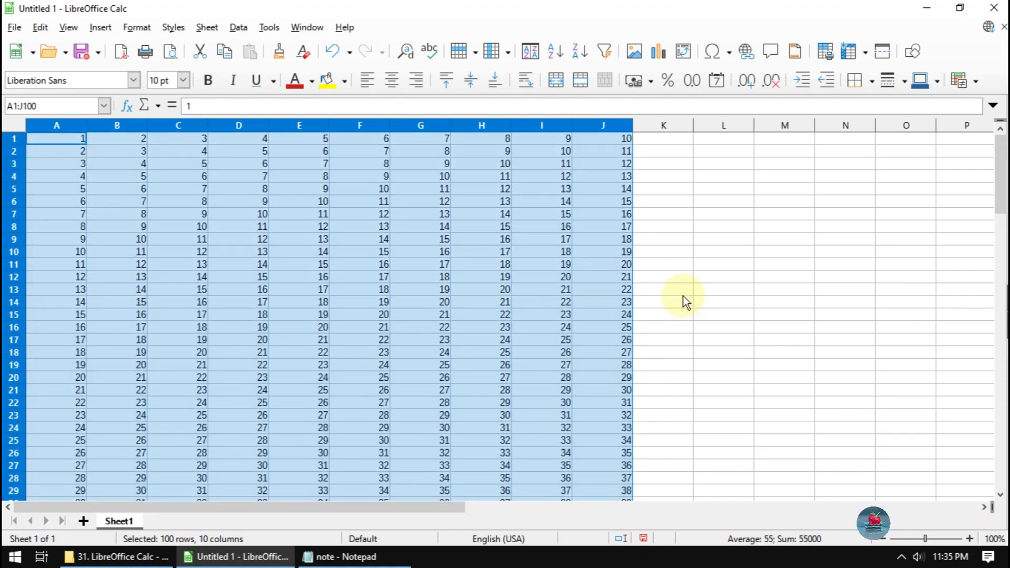
{"action": "scroll", "coordinate": [683, 296], "scroll_direction": "down", "scroll_amount": 9}
{"action": "scroll", "coordinate": [679, 303], "scroll_direction": "down", "scroll_amount": 11}
{"action": "scroll", "coordinate": [680, 304], "scroll_direction": "down", "scroll_amount": 7}
{"action": "scroll", "coordinate": [679, 306], "scroll_direction": "up", "scroll_amount": 7}
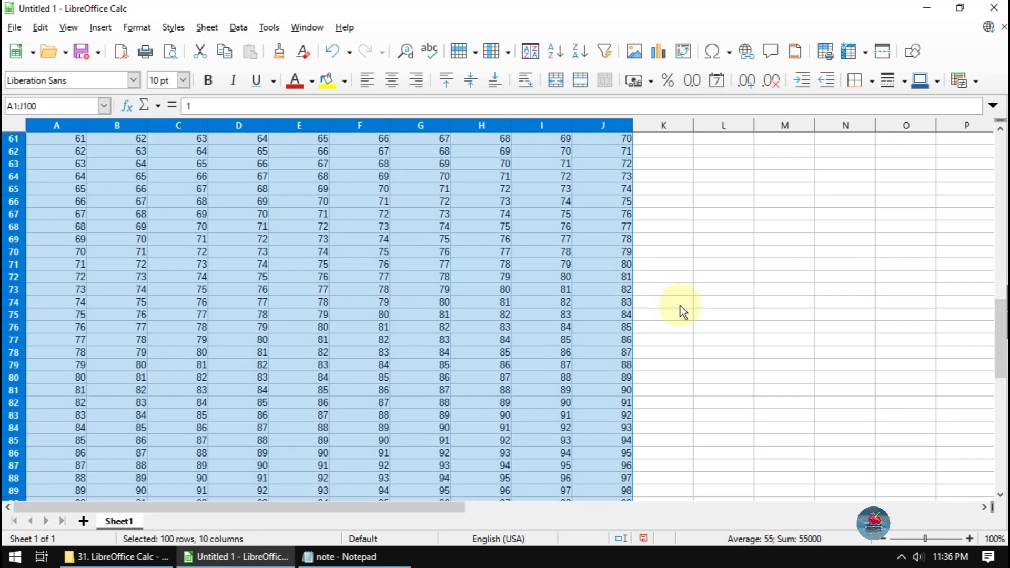
{"action": "scroll", "coordinate": [680, 304], "scroll_direction": "up", "scroll_amount": 12}
{"action": "scroll", "coordinate": [680, 302], "scroll_direction": "up", "scroll_amount": 8}
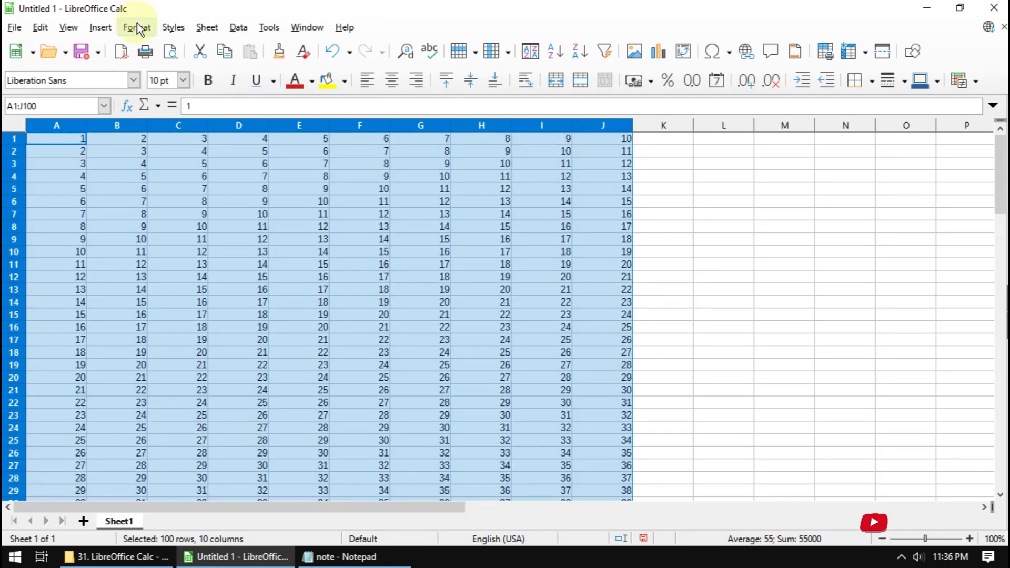
- Open the Default page style dialog from the Format menu and show its Organizer overview
{"action": "left_click", "coordinate": [137, 26]}
{"action": "left_click", "coordinate": [170, 235]}
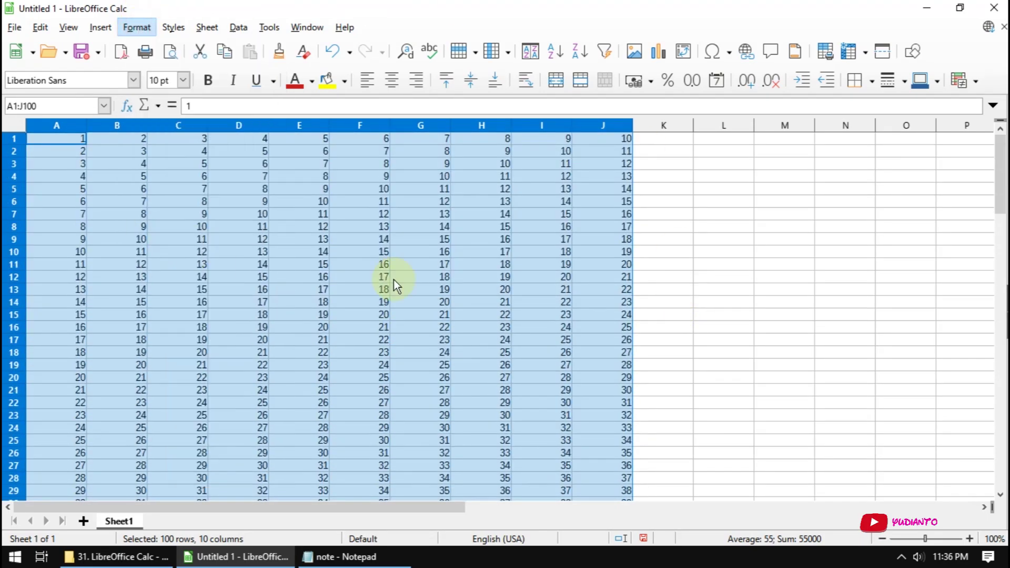
{"action": "left_click", "coordinate": [325, 109]}
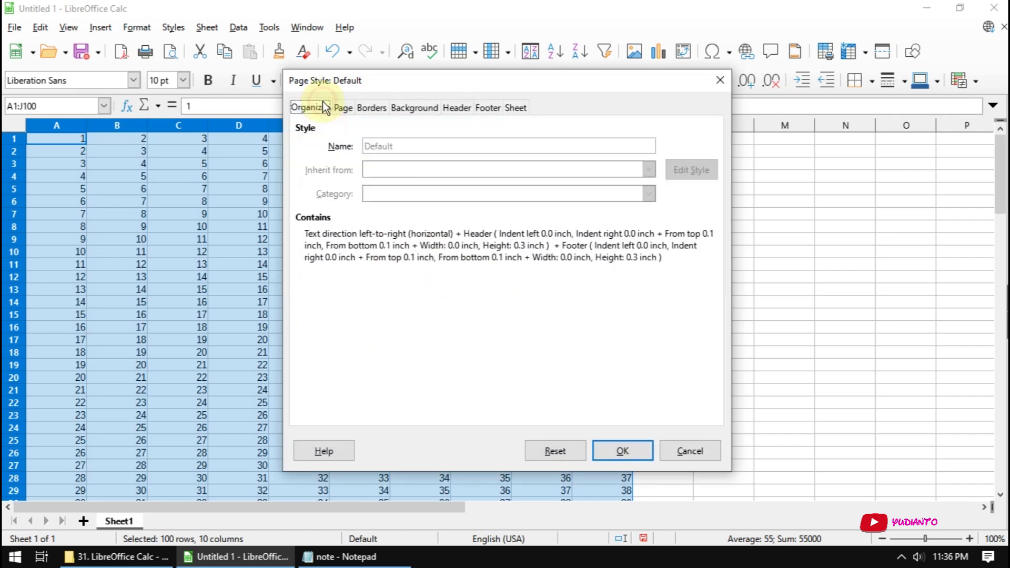
{"action": "left_click", "coordinate": [397, 146]}
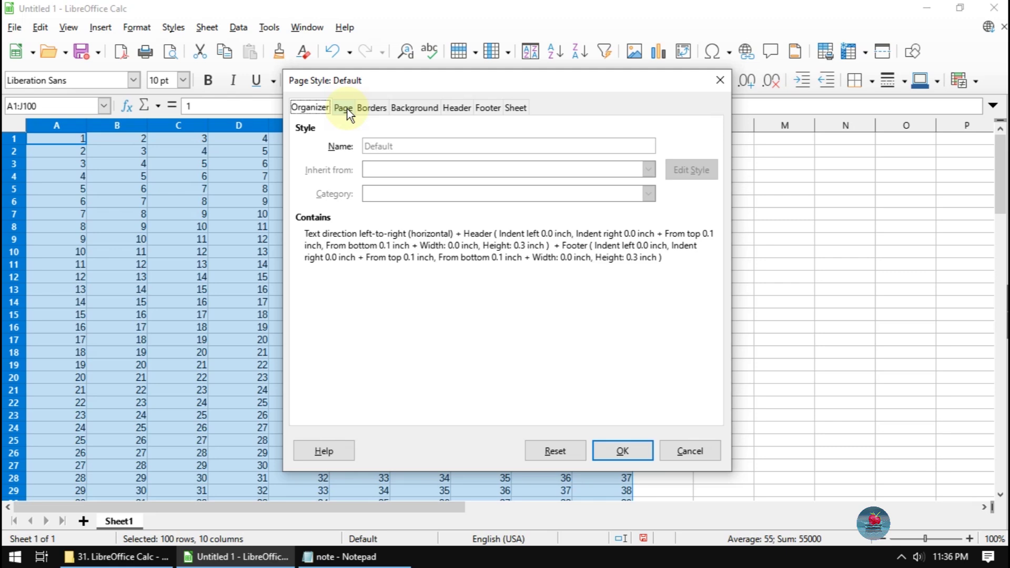
- Keep the page at portrait Letter, 8.50" by 11.00", after briefly trying landscape
{"action": "left_click", "coordinate": [347, 109]}
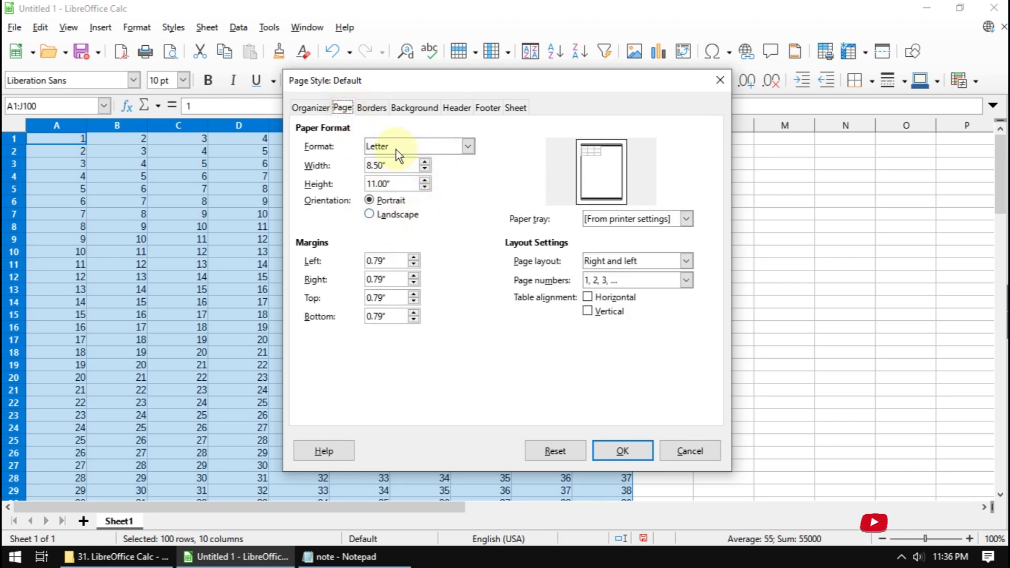
{"action": "left_click", "coordinate": [468, 146]}
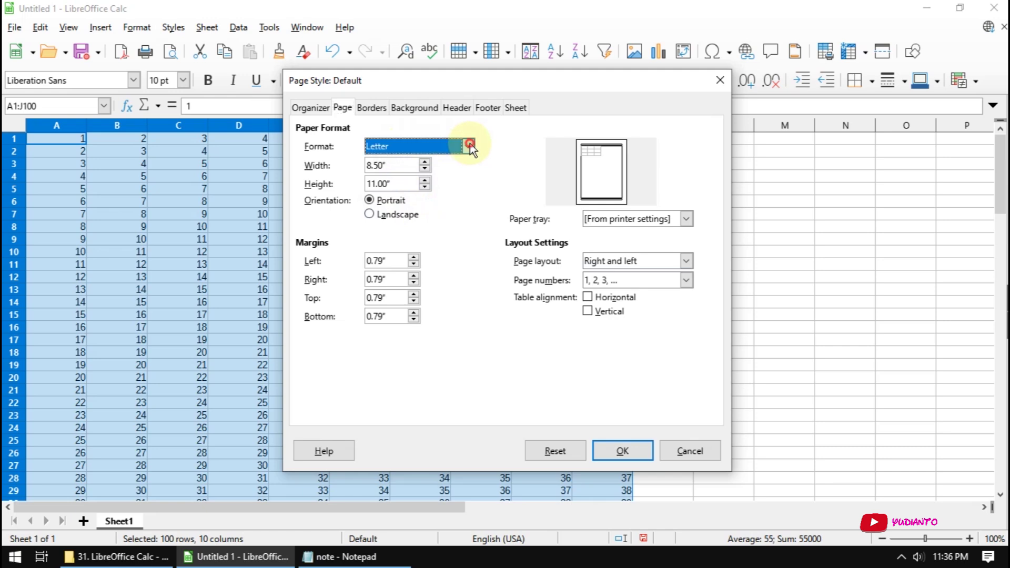
{"action": "left_click", "coordinate": [500, 153]}
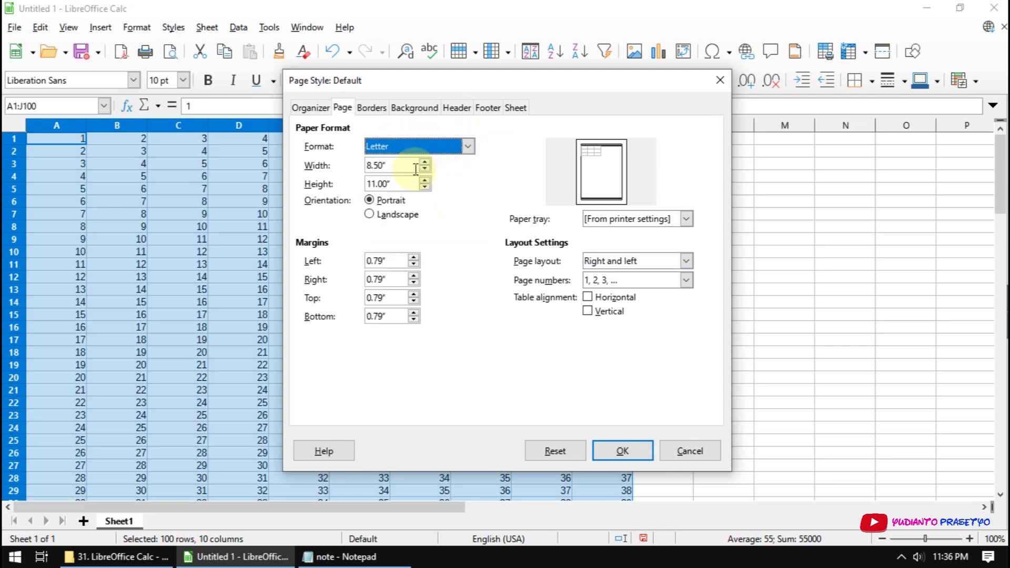
{"action": "left_click", "coordinate": [408, 214]}
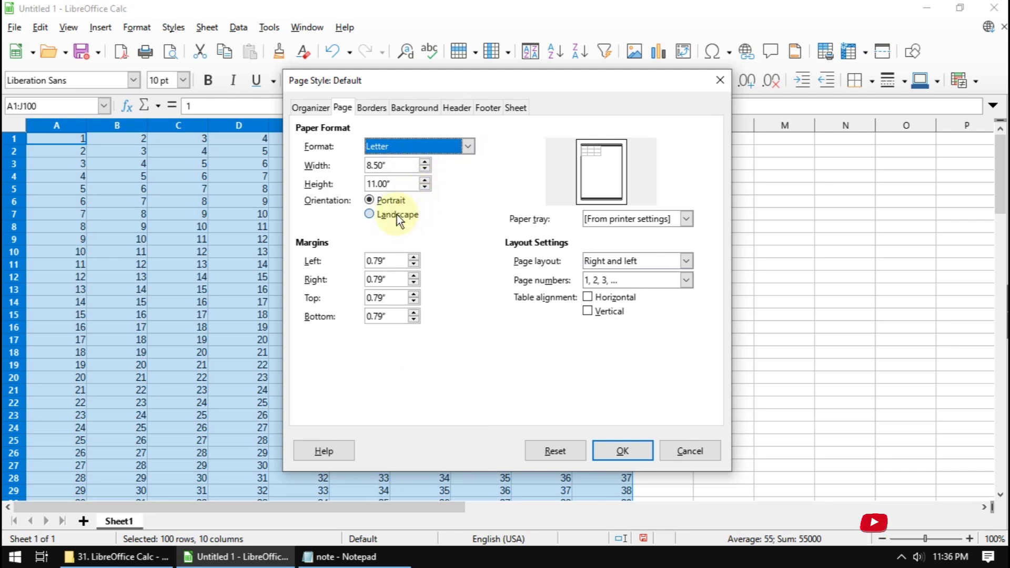
{"action": "left_click", "coordinate": [396, 214]}
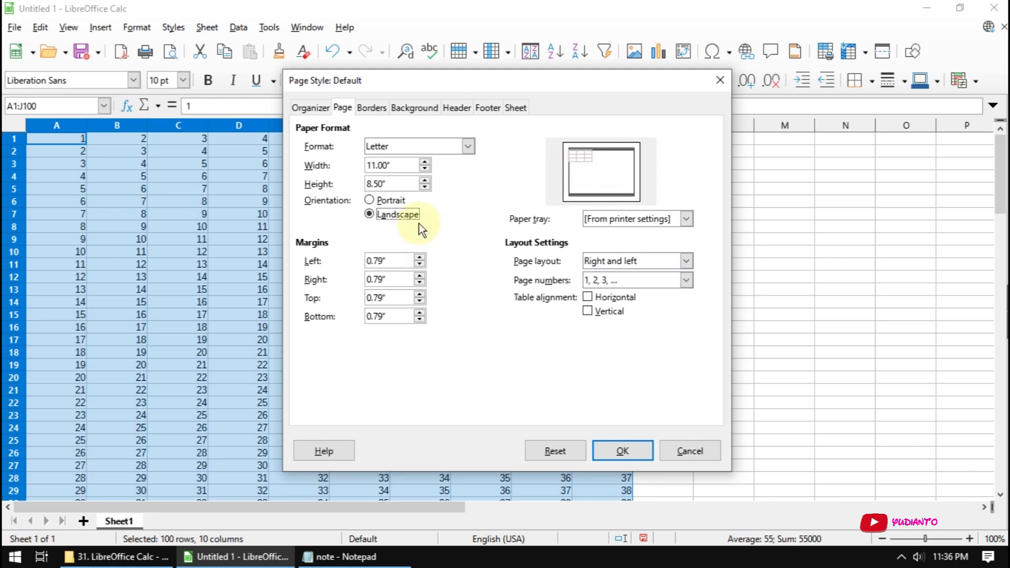
{"action": "left_click", "coordinate": [396, 203]}
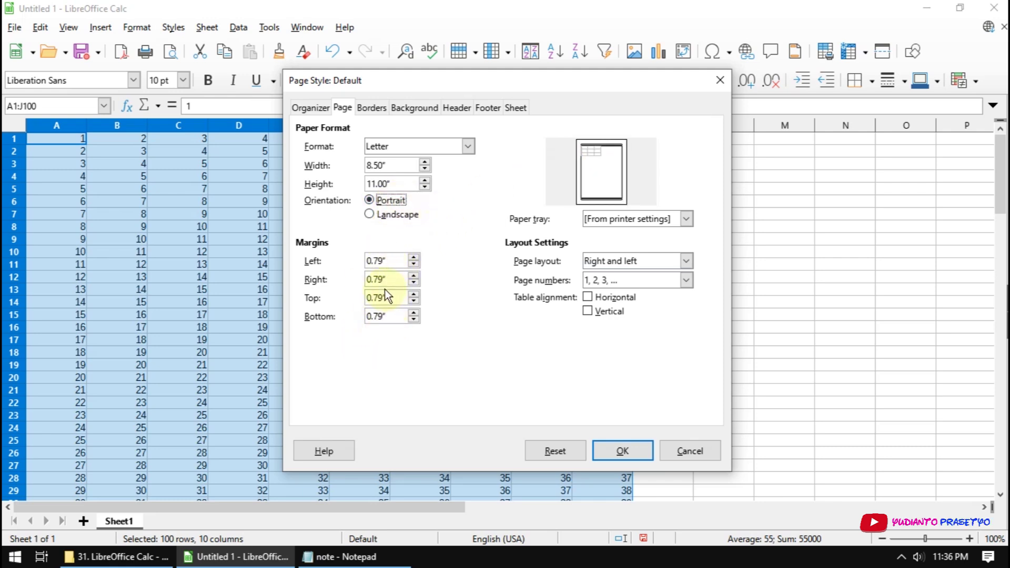
{"action": "left_click", "coordinate": [686, 221]}
{"action": "left_click", "coordinate": [686, 221]}
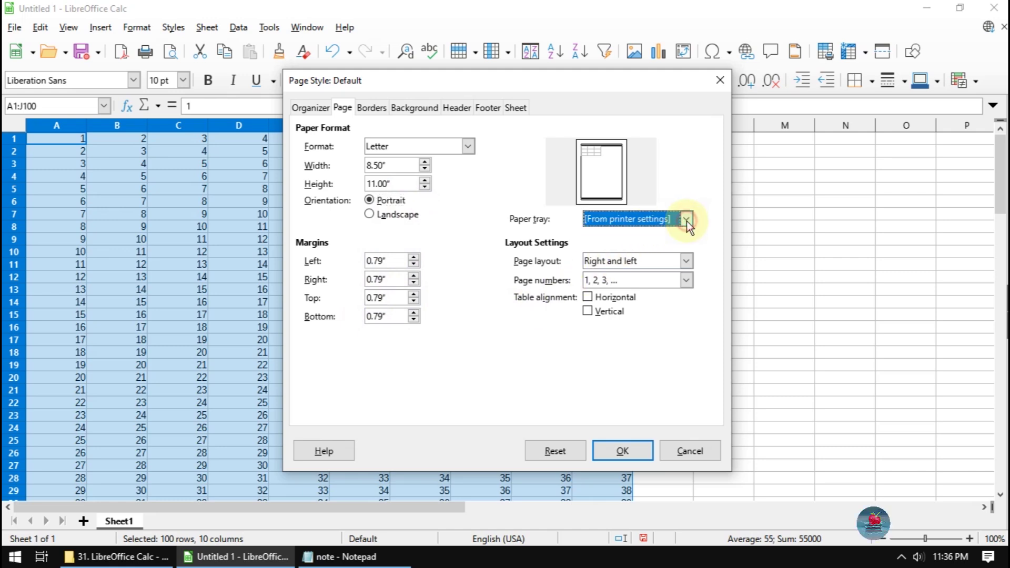
- Try Mirrored, Only right and Only left layouts, keeping Right and left with 1, 2, 3 numbering
{"action": "left_click", "coordinate": [686, 260]}
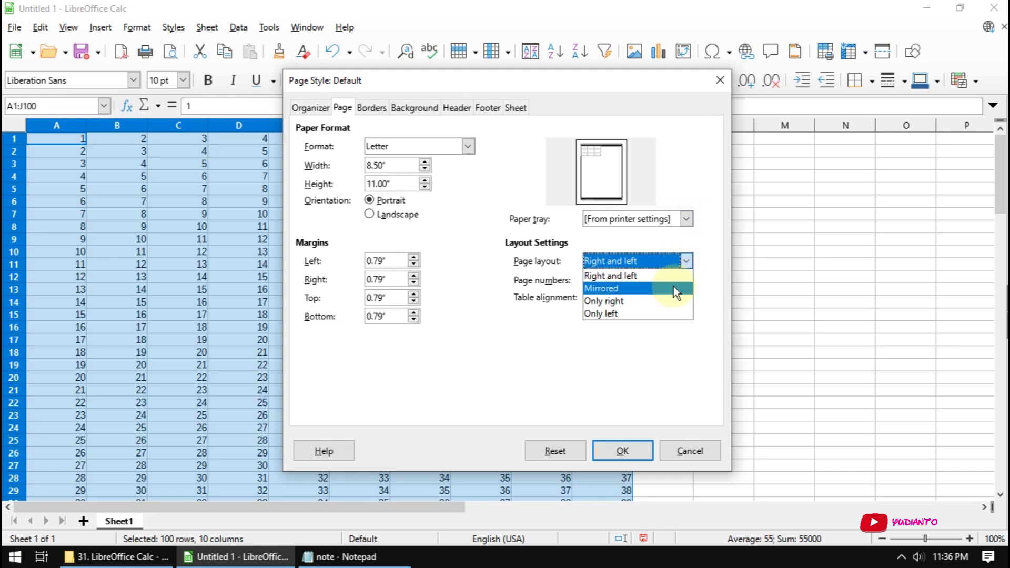
{"action": "left_click", "coordinate": [674, 288]}
{"action": "left_click", "coordinate": [684, 261]}
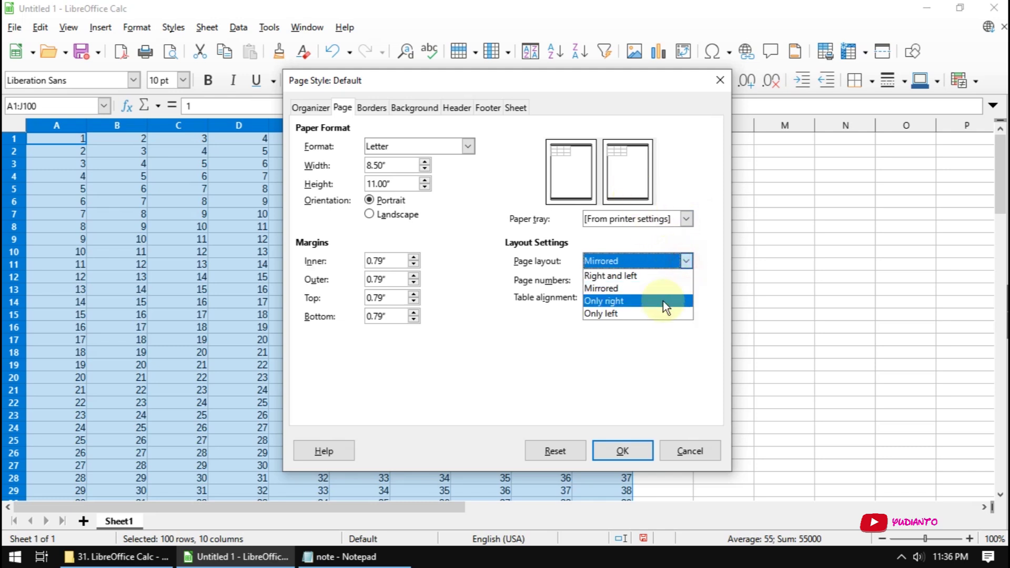
{"action": "left_click", "coordinate": [663, 300]}
{"action": "left_click", "coordinate": [685, 261]}
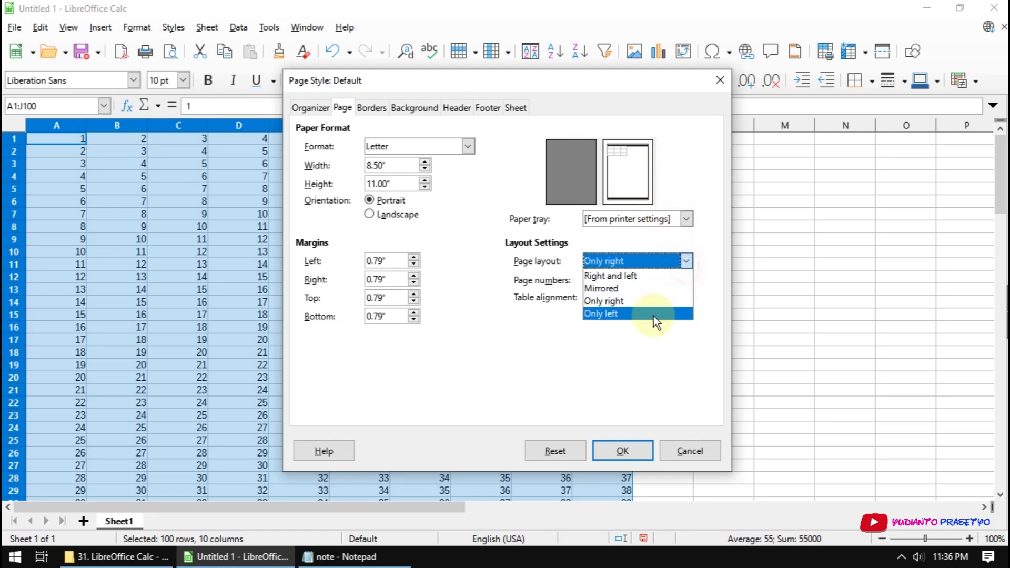
{"action": "left_click", "coordinate": [653, 315]}
{"action": "left_click", "coordinate": [686, 261]}
{"action": "left_click", "coordinate": [668, 275]}
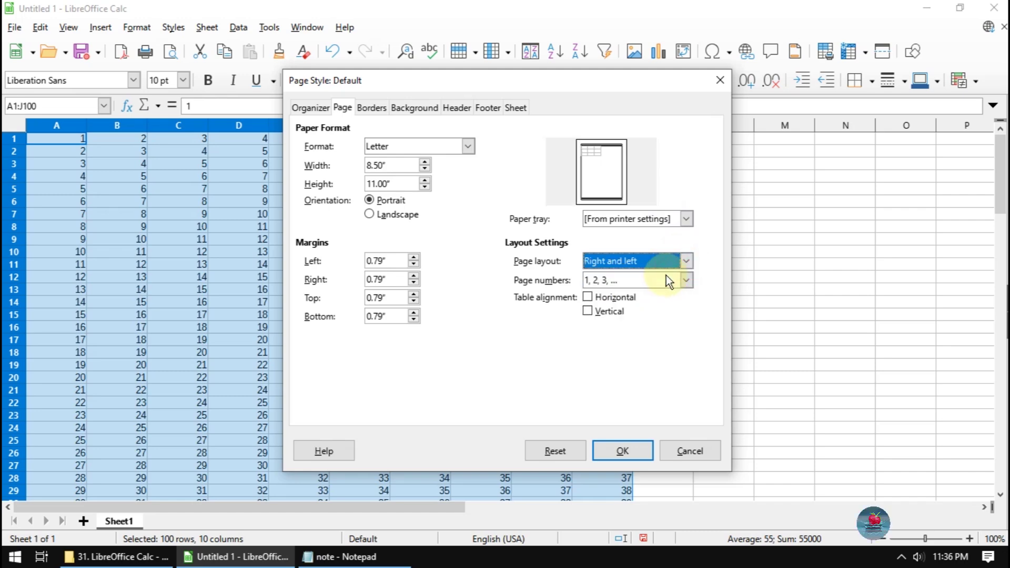
{"action": "left_click", "coordinate": [685, 280]}
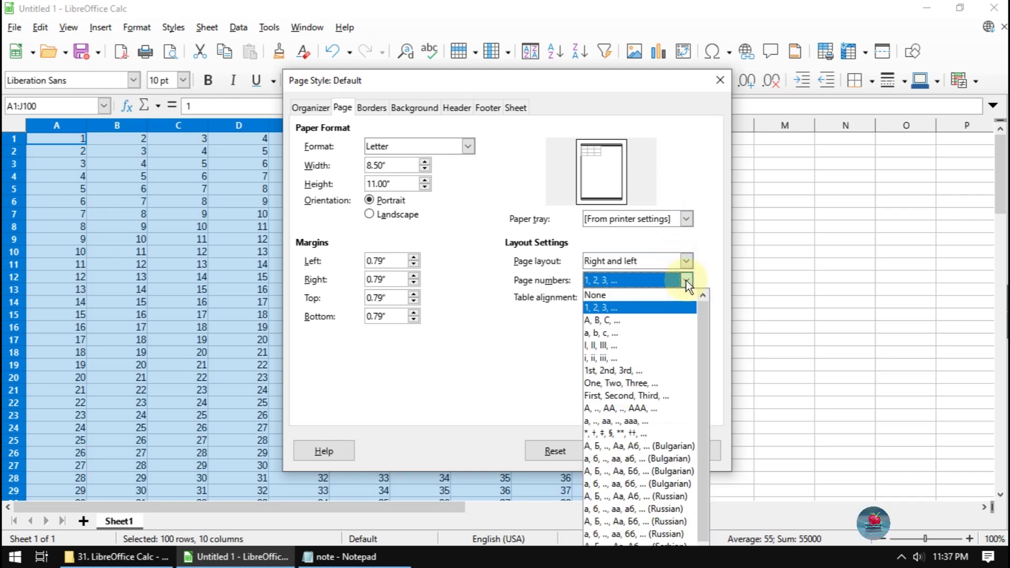
{"action": "left_click", "coordinate": [686, 279]}
{"action": "left_click", "coordinate": [682, 281]}
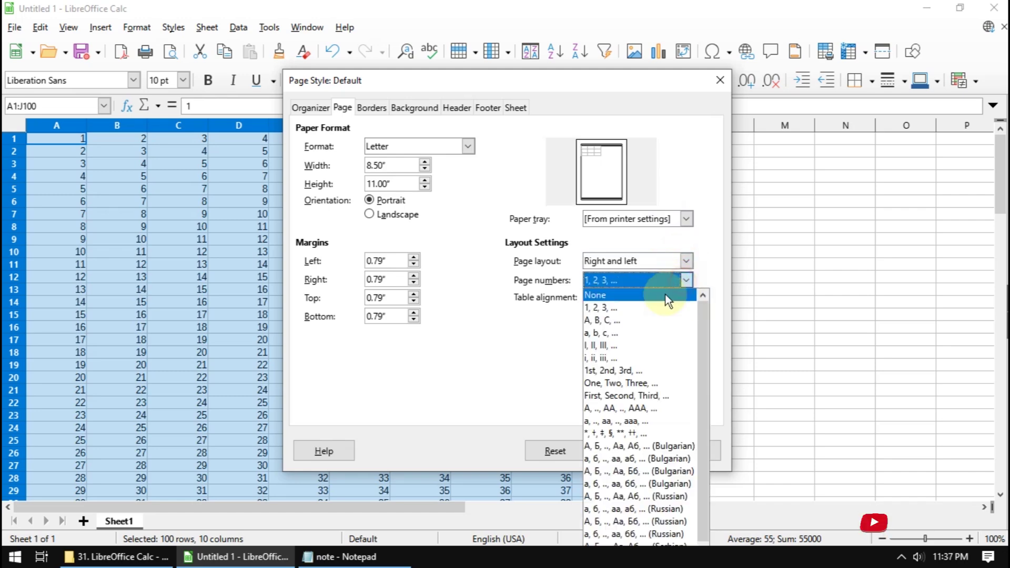
{"action": "left_click", "coordinate": [702, 275]}
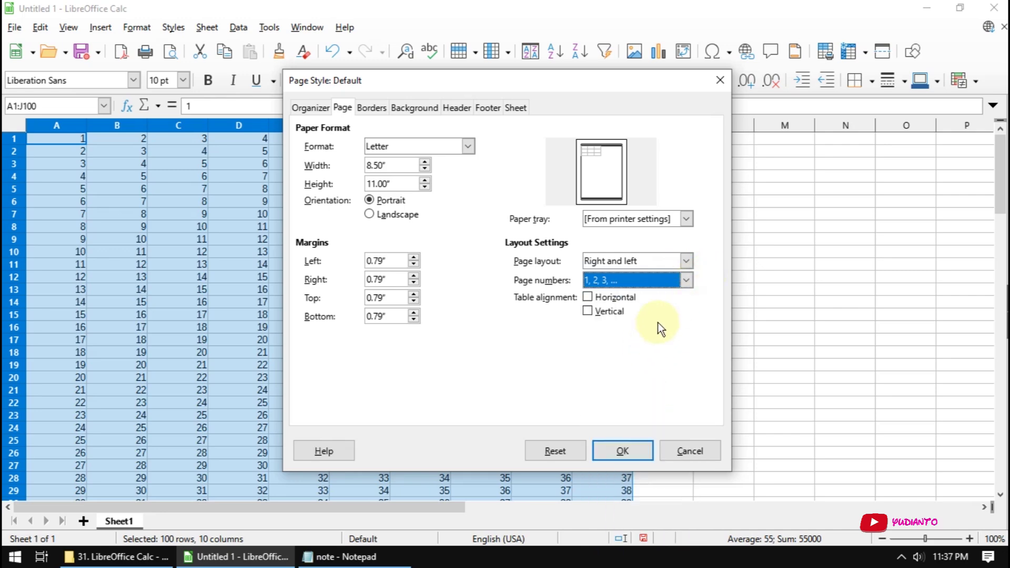
- Try centring the table vertically and horizontally, undo both, and show the Borders settings
{"action": "left_click", "coordinate": [614, 311]}
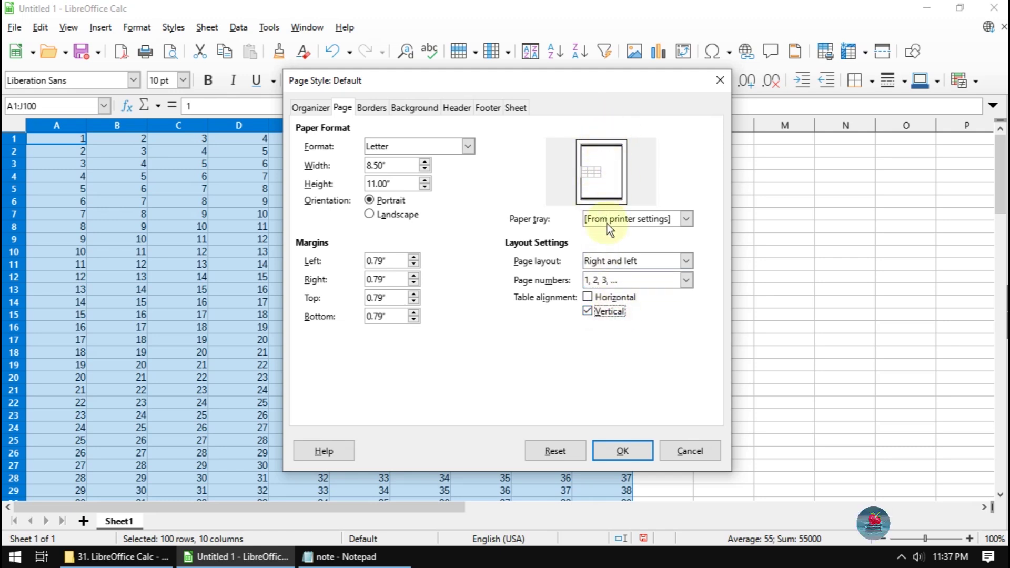
{"action": "left_click", "coordinate": [621, 299]}
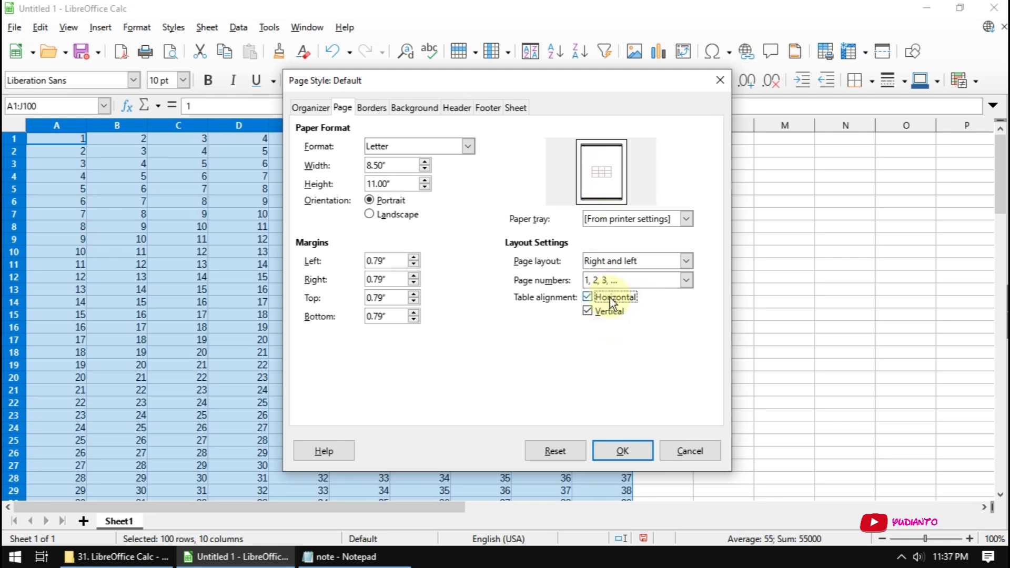
{"action": "left_click", "coordinate": [607, 313]}
{"action": "left_click", "coordinate": [608, 298]}
{"action": "left_click", "coordinate": [371, 109]}
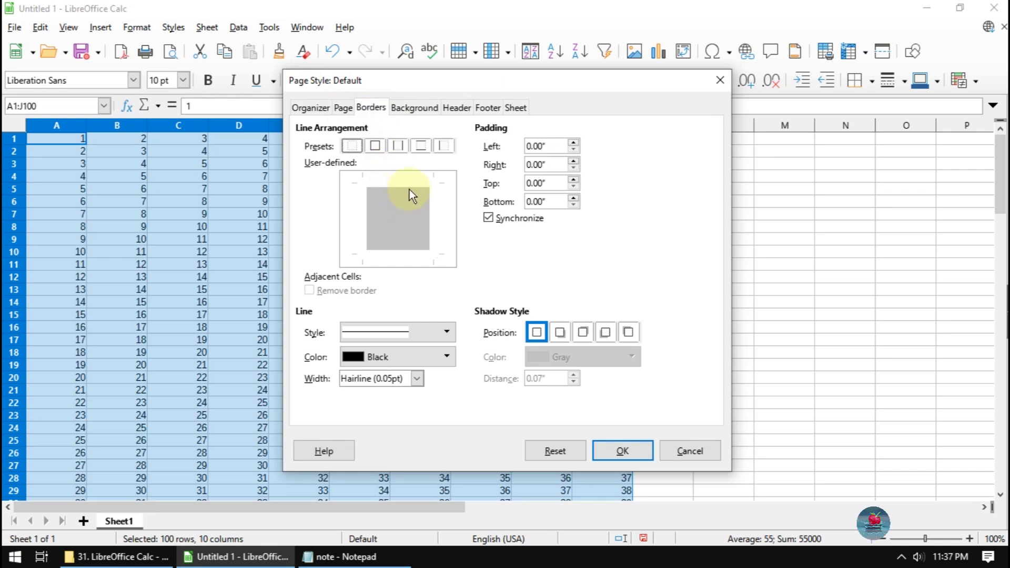
{"action": "left_click", "coordinate": [412, 190]}
{"action": "left_click", "coordinate": [434, 201]}
{"action": "left_click", "coordinate": [384, 254]}
{"action": "left_click", "coordinate": [356, 222]}
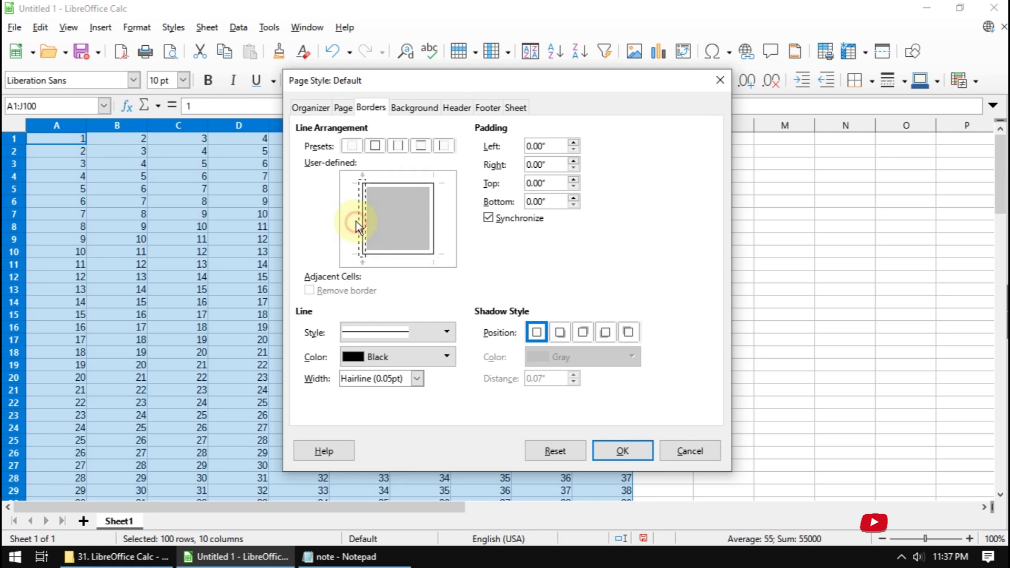
{"action": "left_click", "coordinate": [351, 146]}
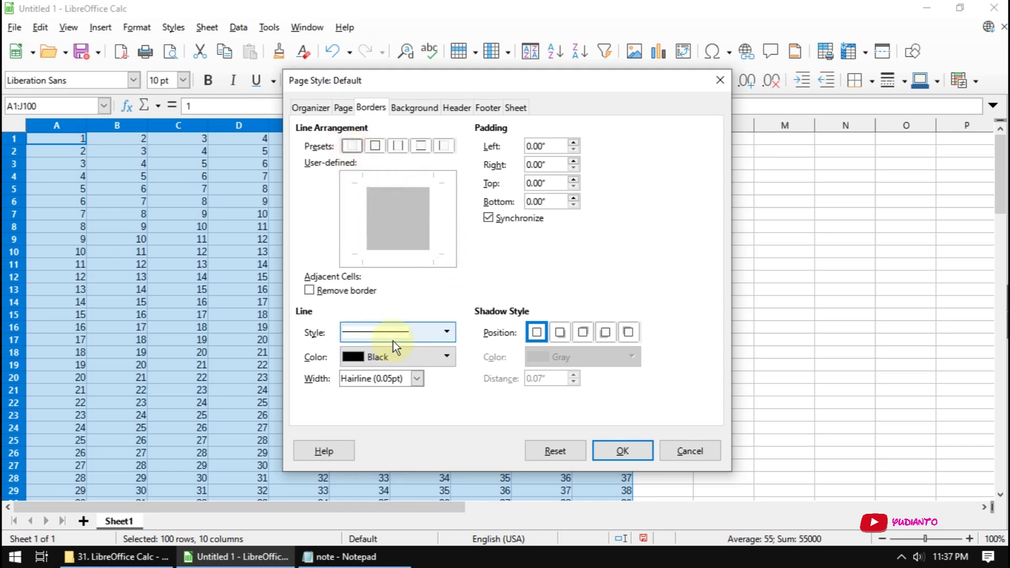
{"action": "left_click", "coordinate": [434, 336]}
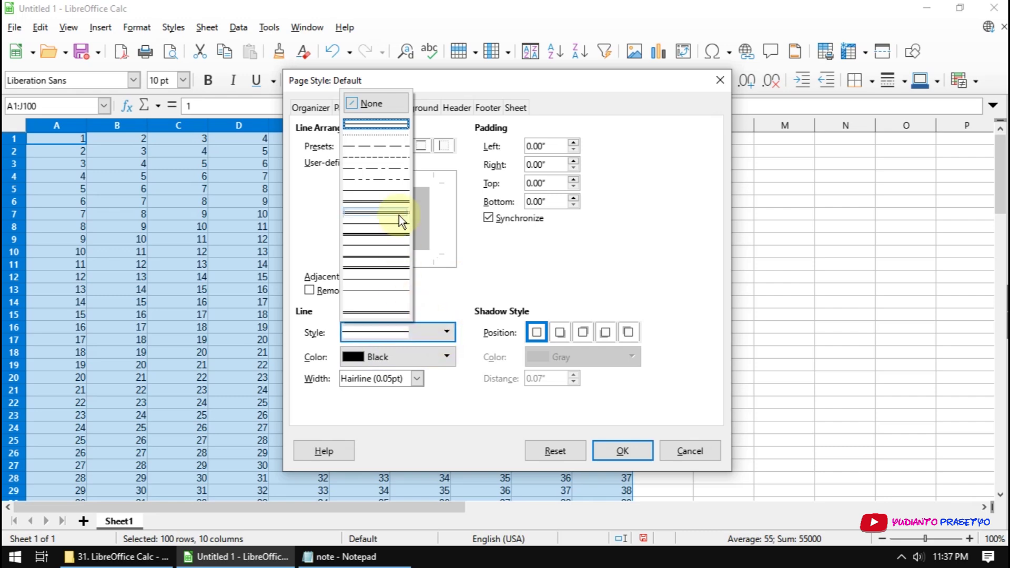
{"action": "left_click", "coordinate": [503, 264]}
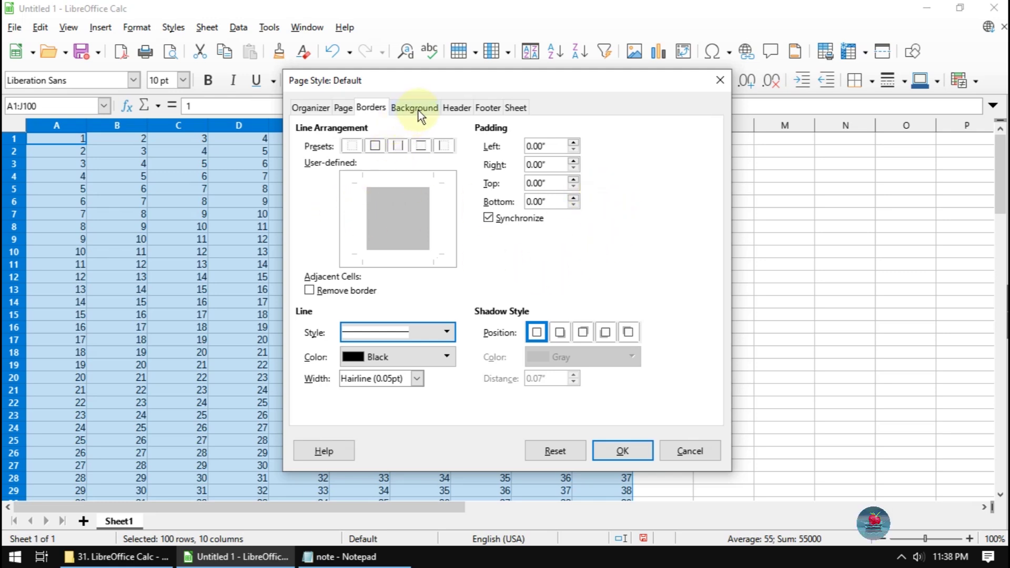
{"action": "left_click", "coordinate": [489, 218]}
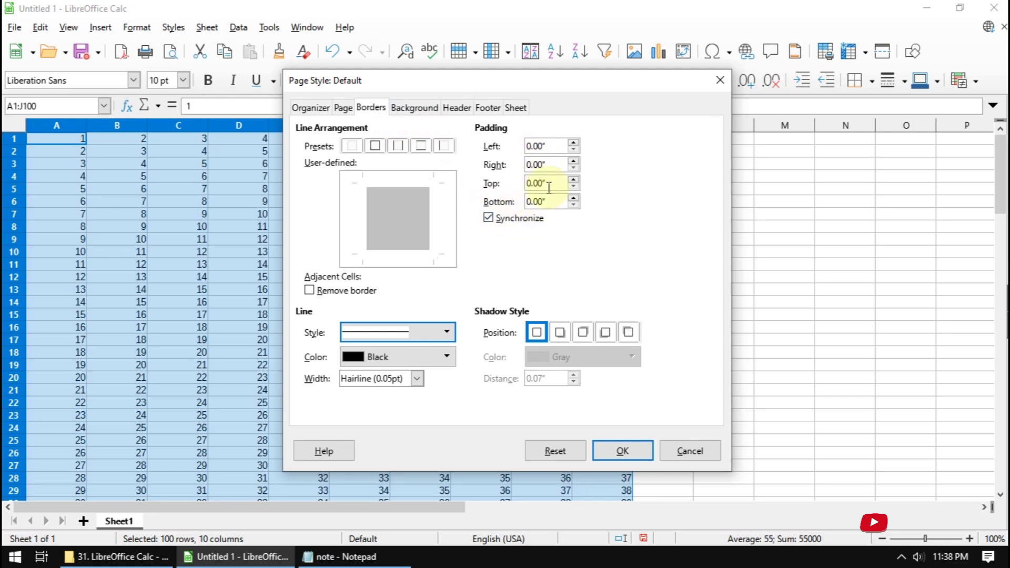
- Preview Color and Image page backgrounds, then set the background back to None
{"action": "left_click", "coordinate": [414, 109]}
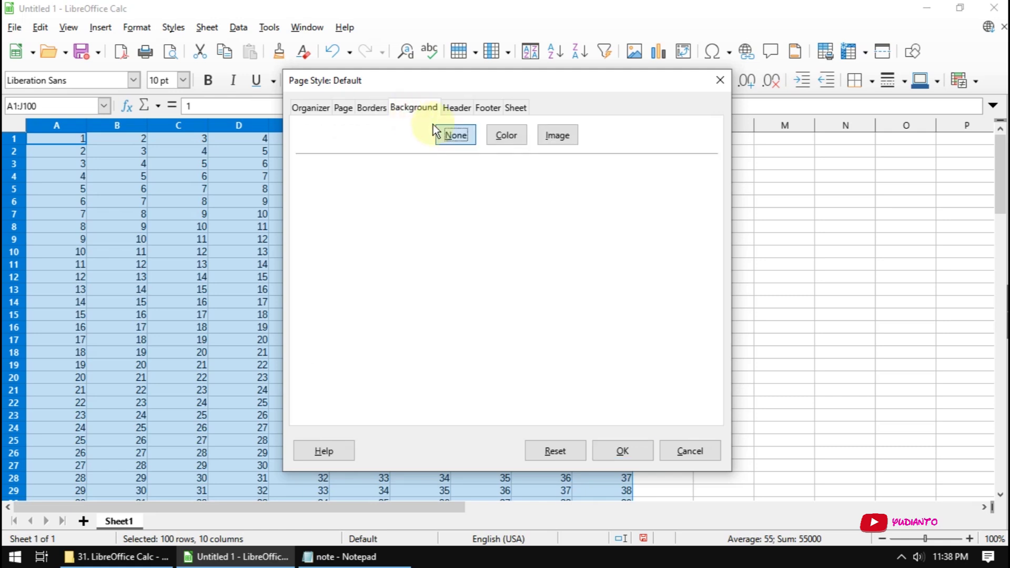
{"action": "left_click", "coordinate": [519, 134]}
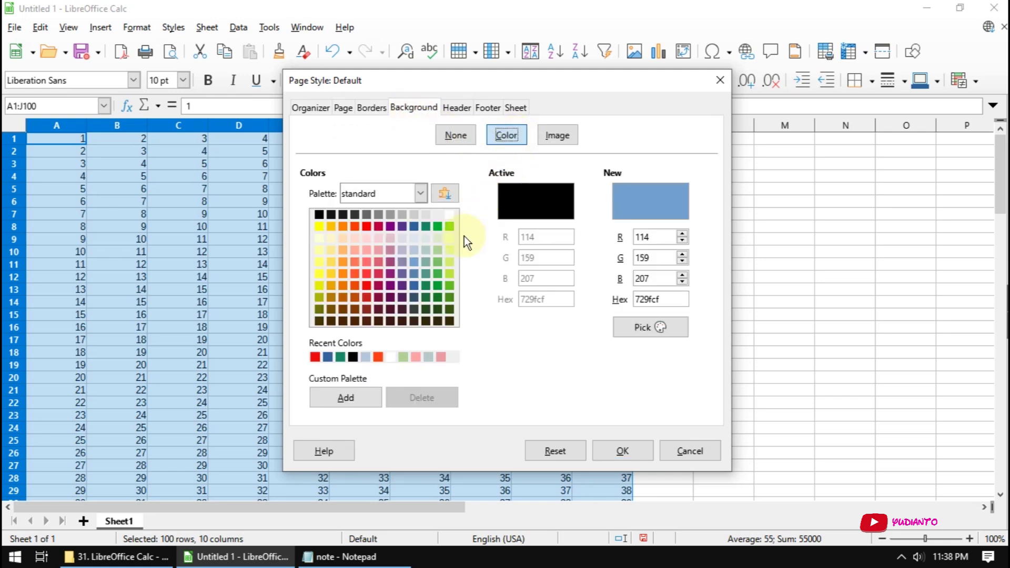
{"action": "left_click", "coordinate": [555, 139]}
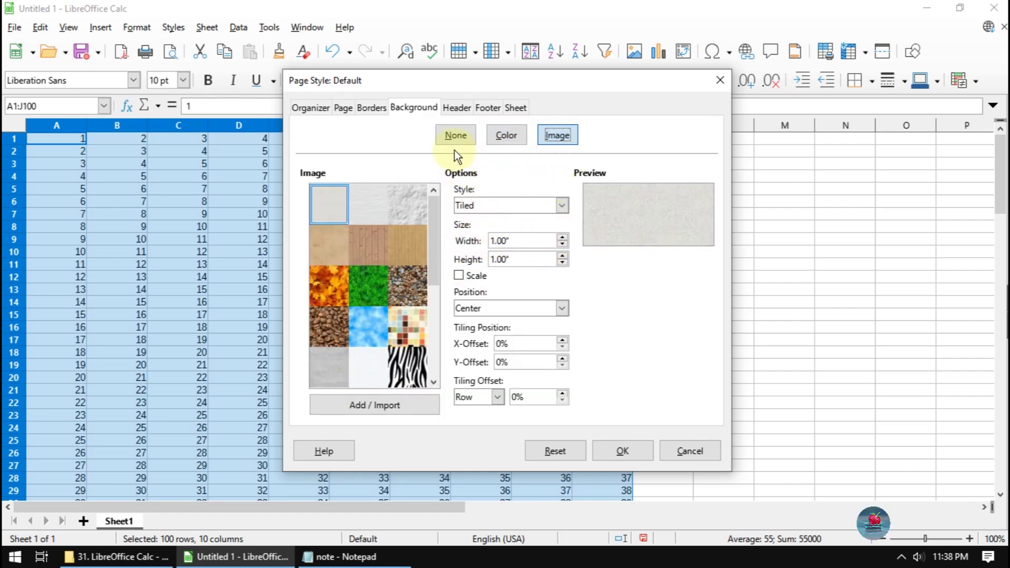
{"action": "left_click", "coordinate": [455, 135]}
- Look through the page style's Header, Footer and Sheet settings
{"action": "left_click", "coordinate": [457, 108]}
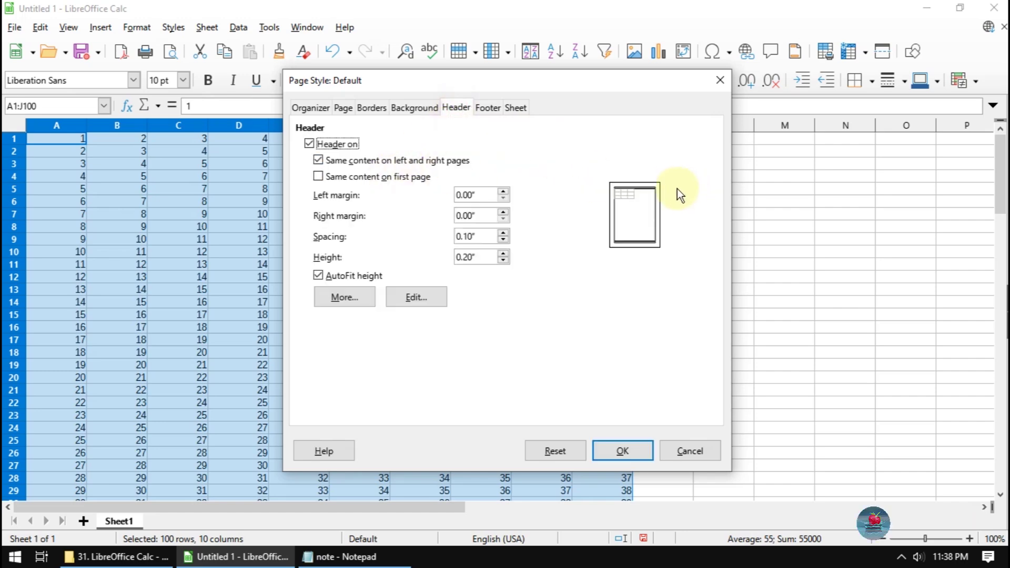
{"action": "left_click", "coordinate": [488, 108]}
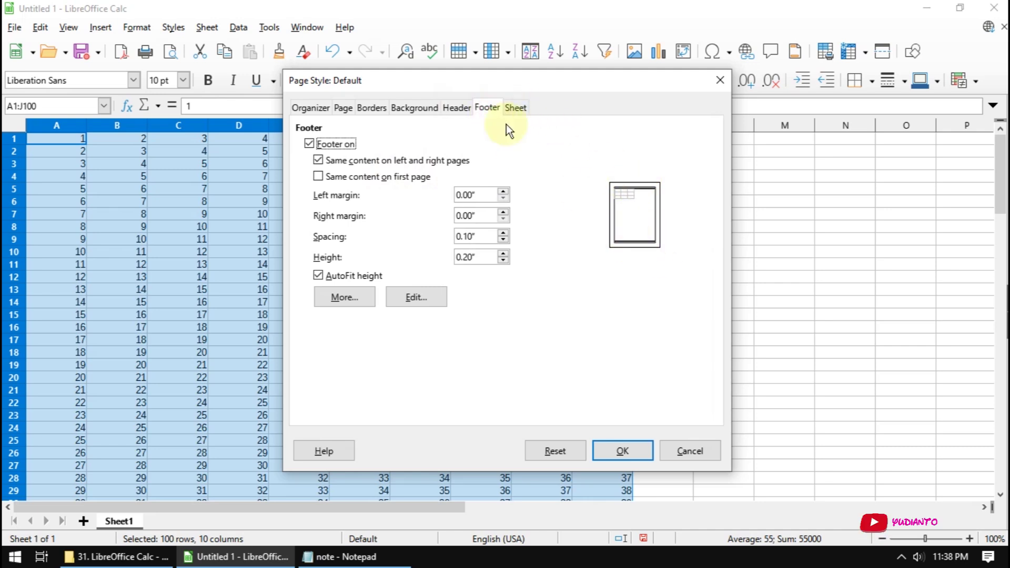
{"action": "left_click", "coordinate": [515, 107]}
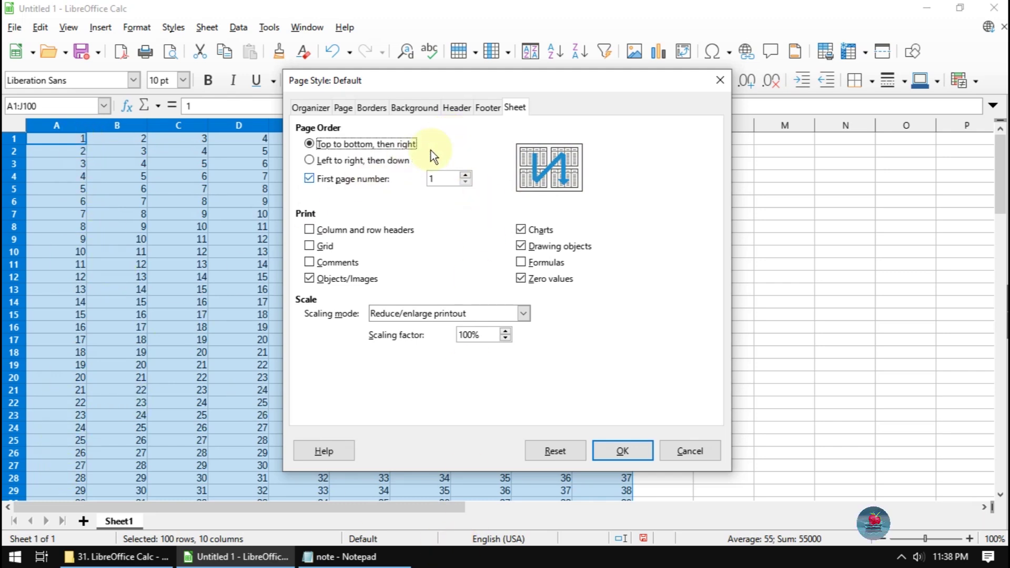
- Confirm the page style, then export the grid as the PDF 'atas bawah' to the Desktop
{"action": "left_click", "coordinate": [637, 455]}
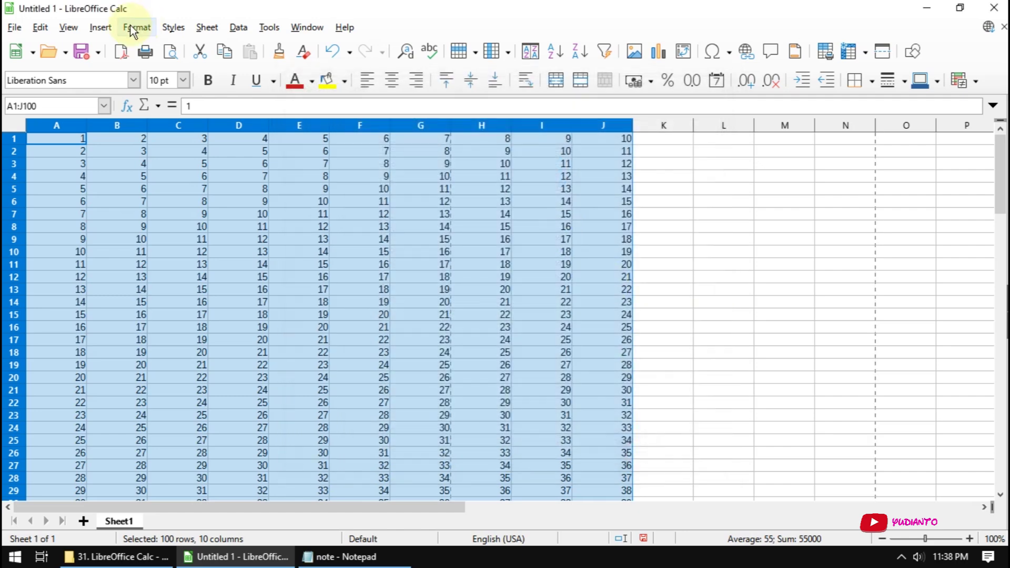
{"action": "left_click", "coordinate": [125, 52]}
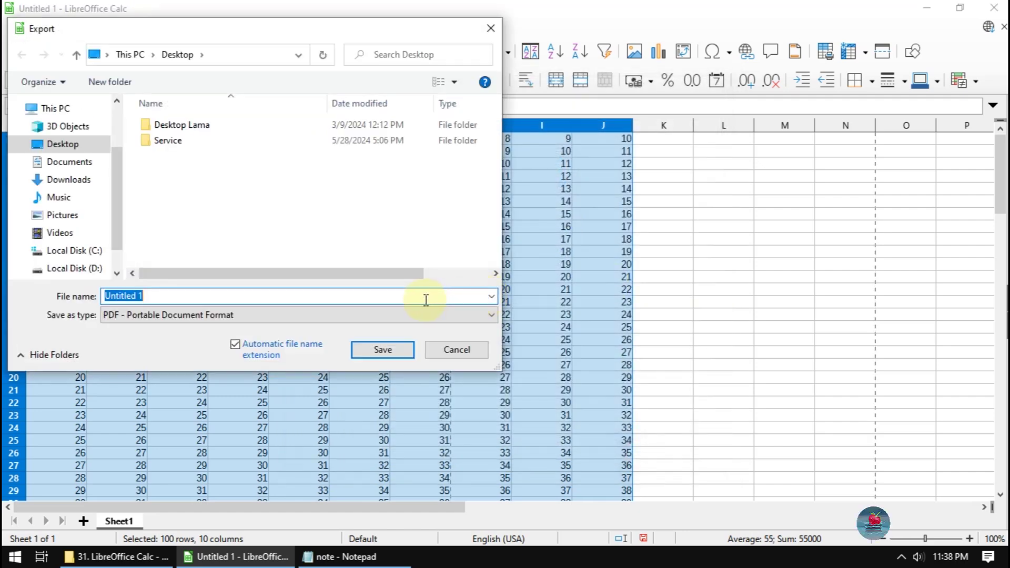
{"action": "type", "text": "T"}
{"action": "key", "text": "BackSpace"}
{"action": "type", "text": "atas "}
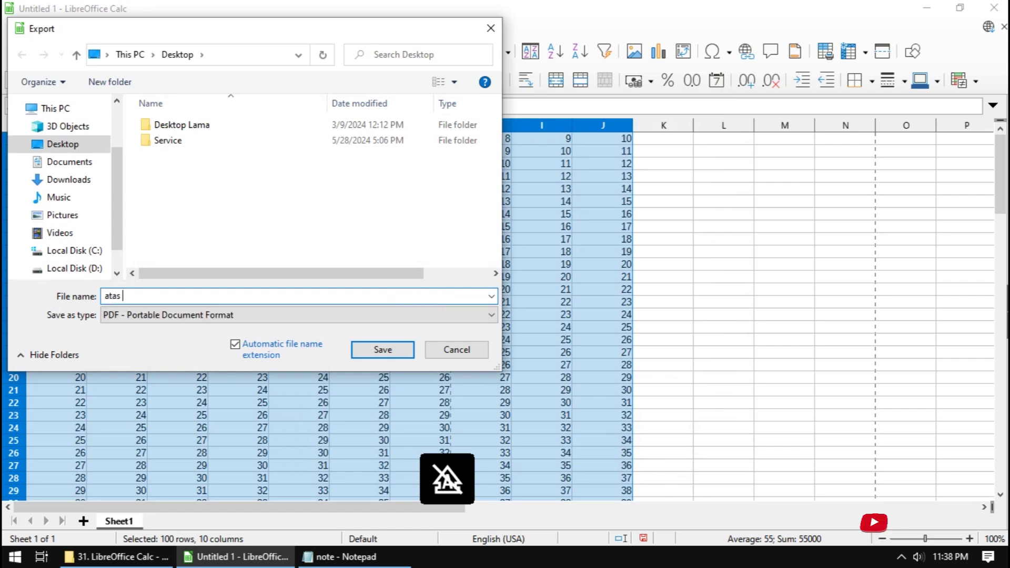
{"action": "type", "text": "bawah"}
{"action": "key", "text": "Return"}
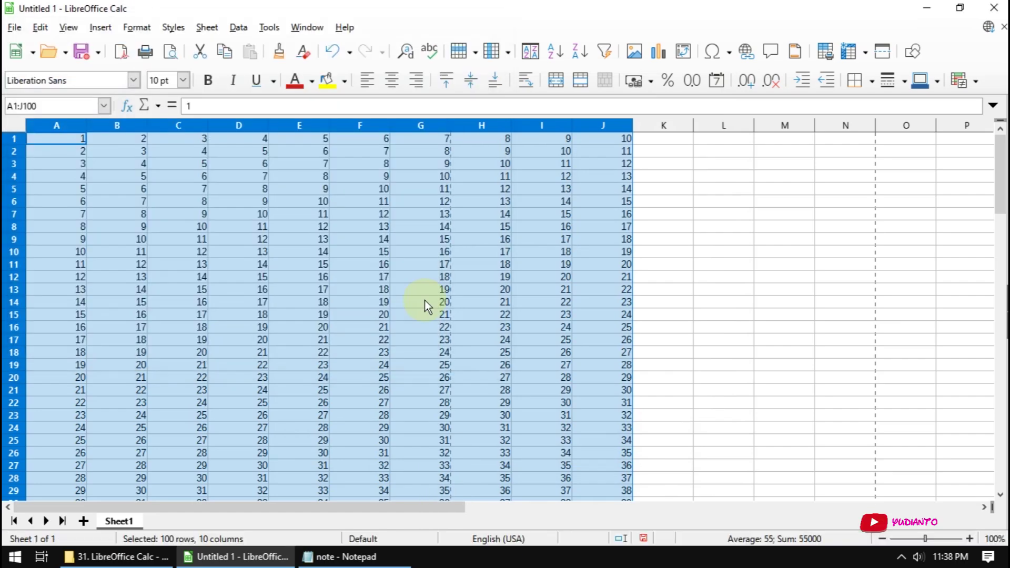
- Set the Default page style's page order to 'Left to right, then down'
{"action": "left_click", "coordinate": [122, 25]}
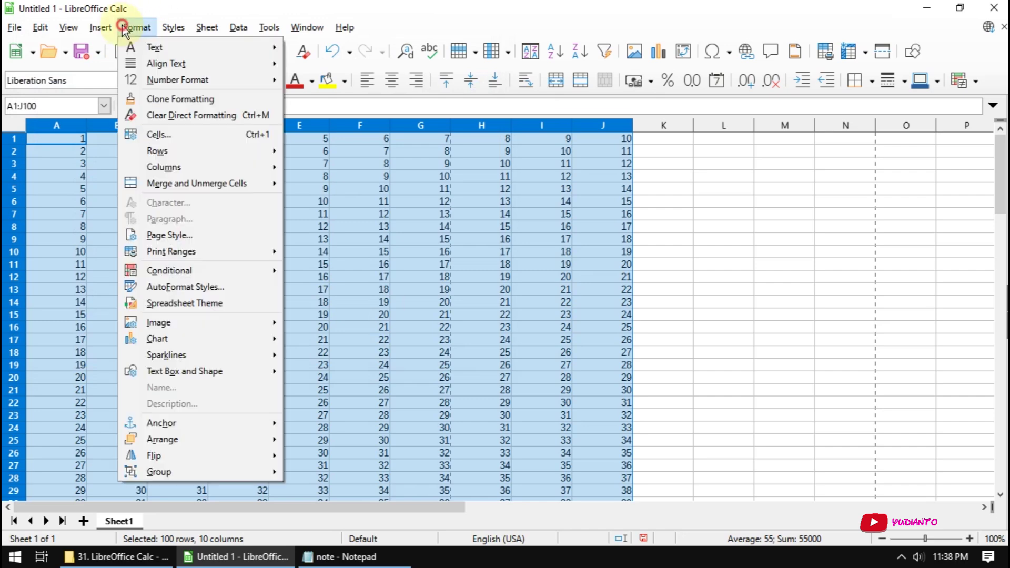
{"action": "left_click", "coordinate": [220, 241]}
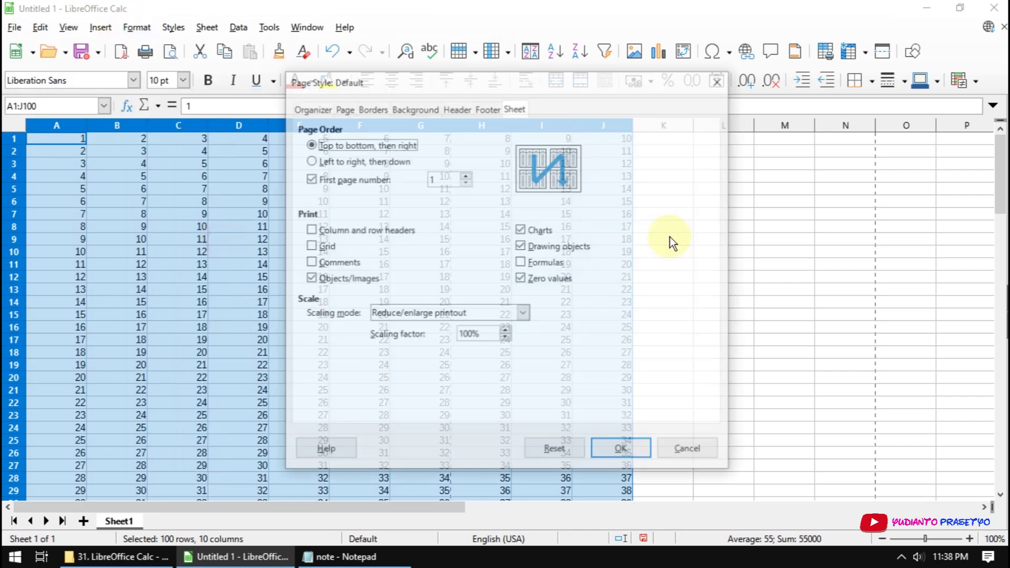
{"action": "left_click", "coordinate": [351, 161]}
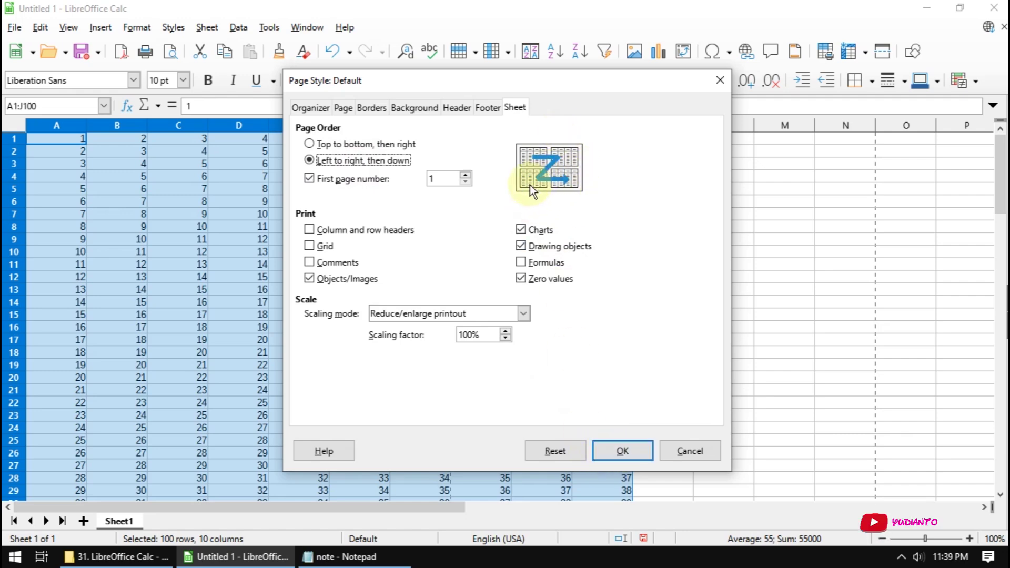
{"action": "left_click", "coordinate": [610, 453]}
- Export the grid directly as the PDF 'kiri kanan' to the Desktop
{"action": "left_click", "coordinate": [126, 59]}
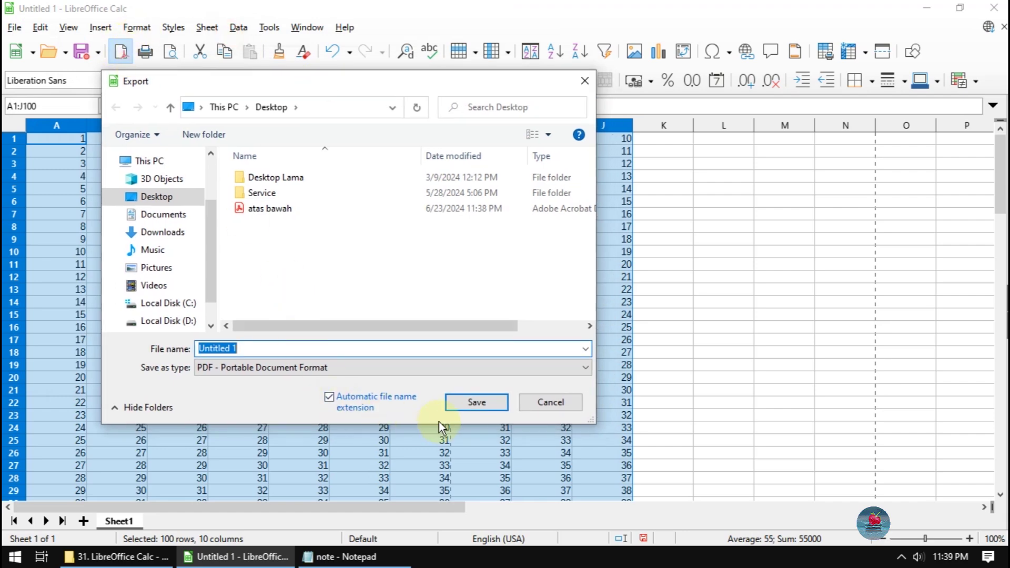
{"action": "type", "text": "kiri kana"}
{"action": "key", "text": "Return"}
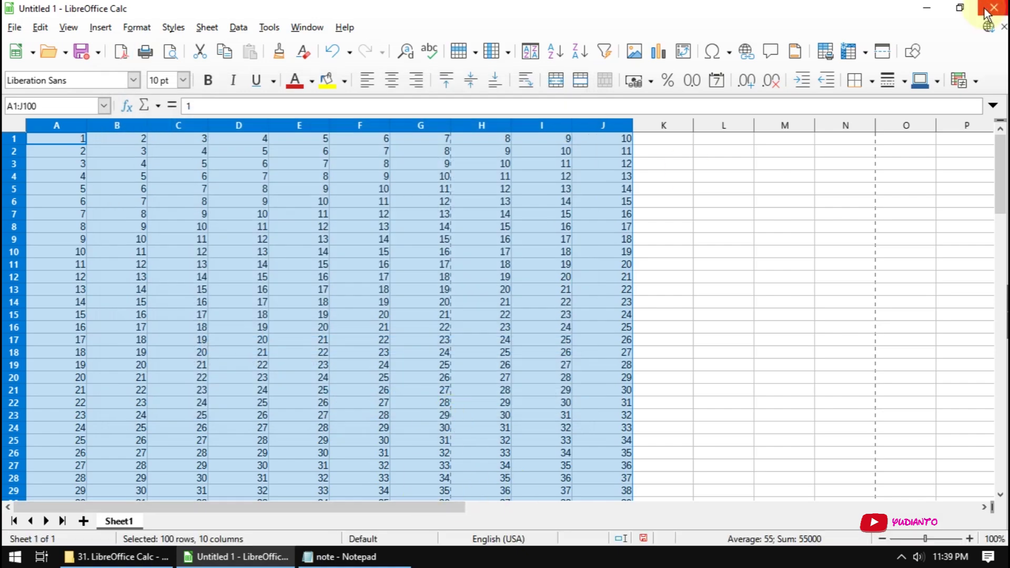
{"action": "left_click", "coordinate": [926, 8]}
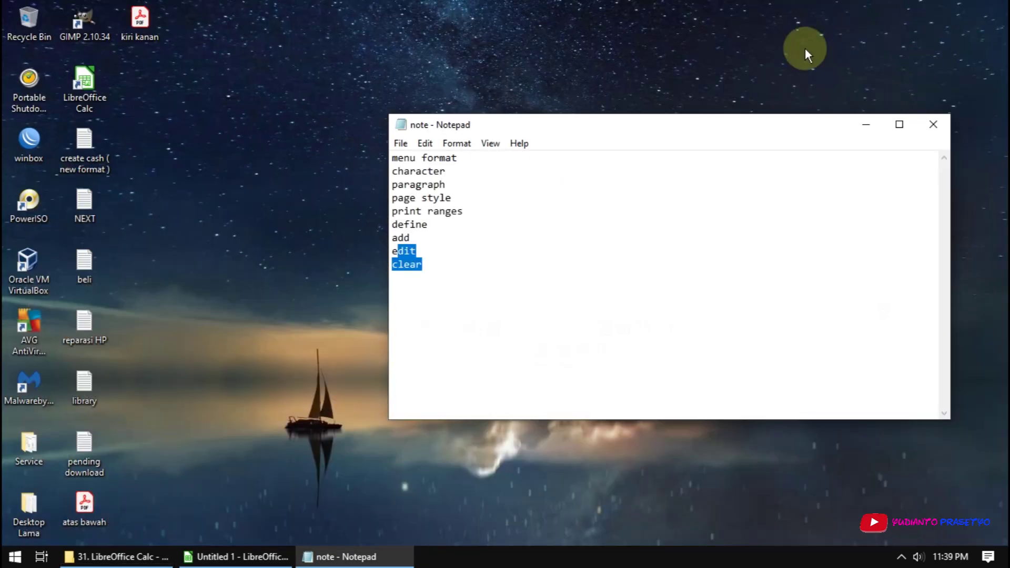
- Open the atas bawah PDF from the desktop in Adobe Acrobat Reader
{"action": "double_click", "coordinate": [87, 504]}
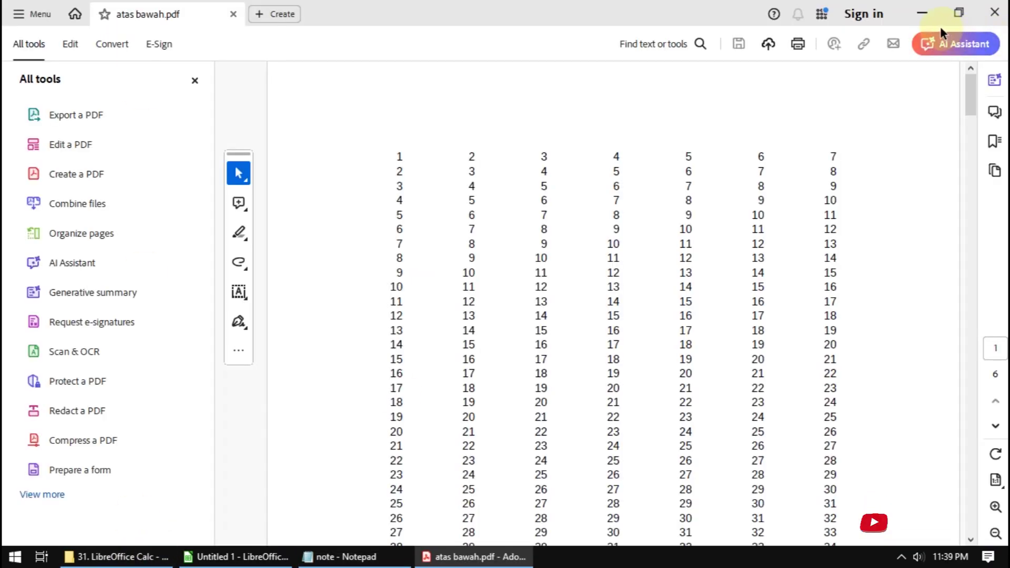
{"action": "left_click", "coordinate": [946, 13]}
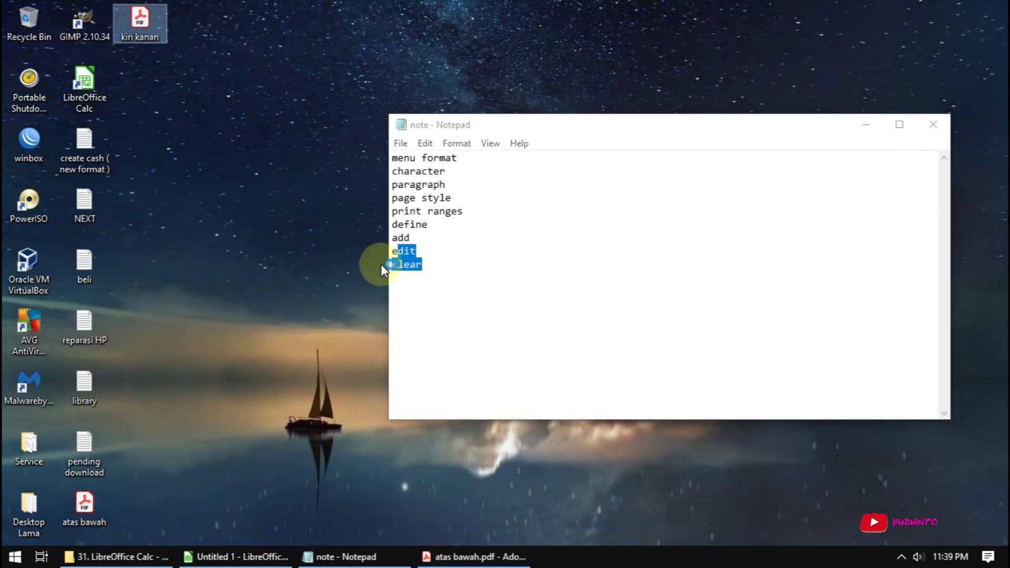
{"action": "mouse_move", "coordinate": [473, 556]}
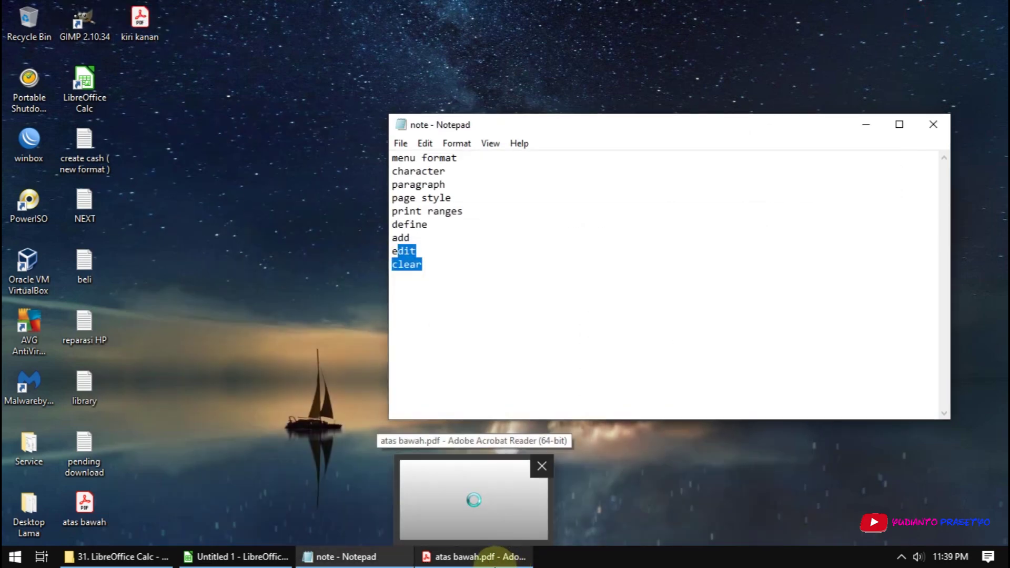
{"action": "left_click", "coordinate": [455, 558]}
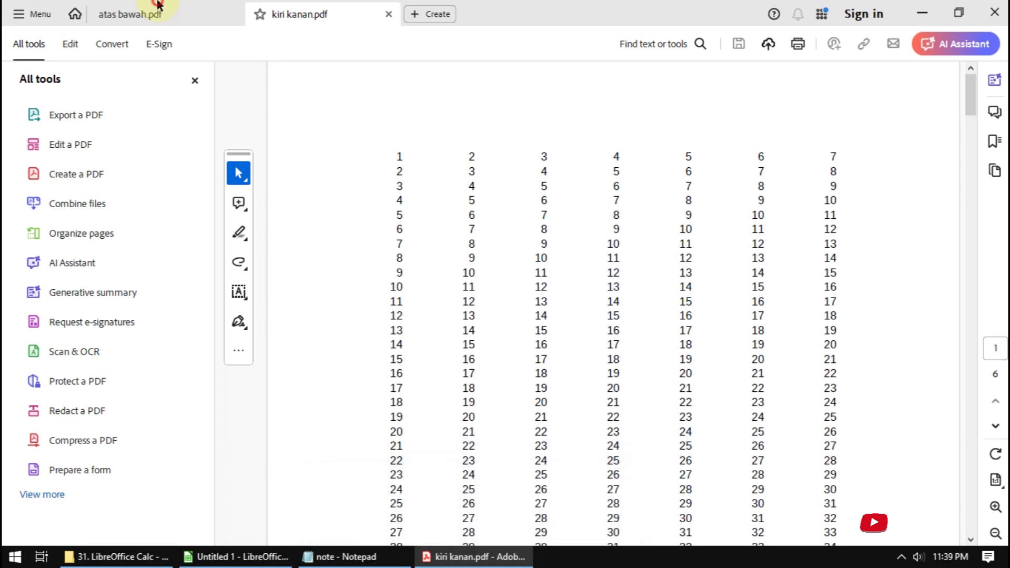
- Scroll through the pages of the atas bawah PDF
{"action": "left_click", "coordinate": [165, 16]}
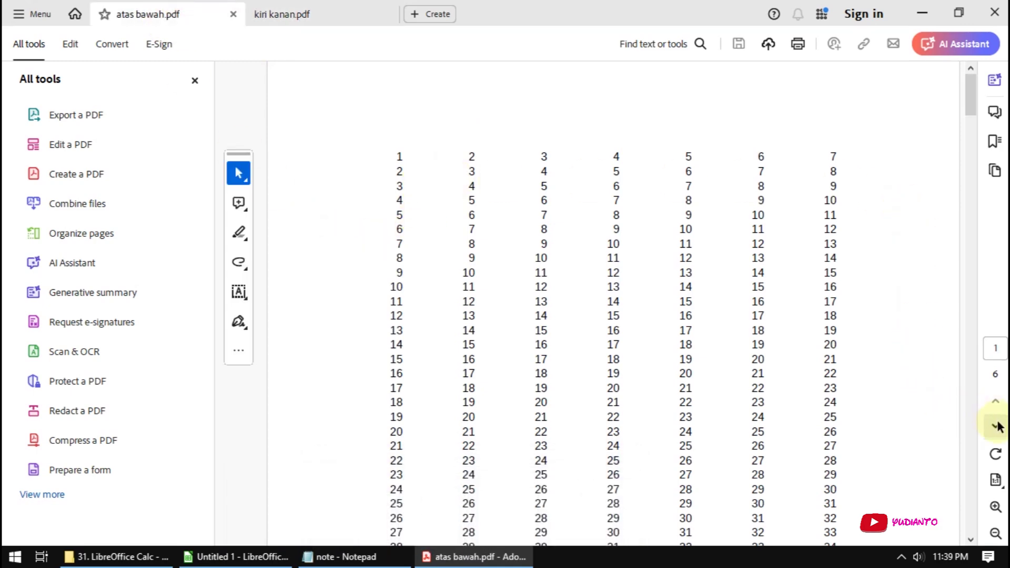
{"action": "scroll", "coordinate": [895, 322], "scroll_direction": "down", "scroll_amount": 4}
{"action": "scroll", "coordinate": [894, 323], "scroll_direction": "down", "scroll_amount": 3}
{"action": "scroll", "coordinate": [894, 323], "scroll_direction": "down", "scroll_amount": 3}
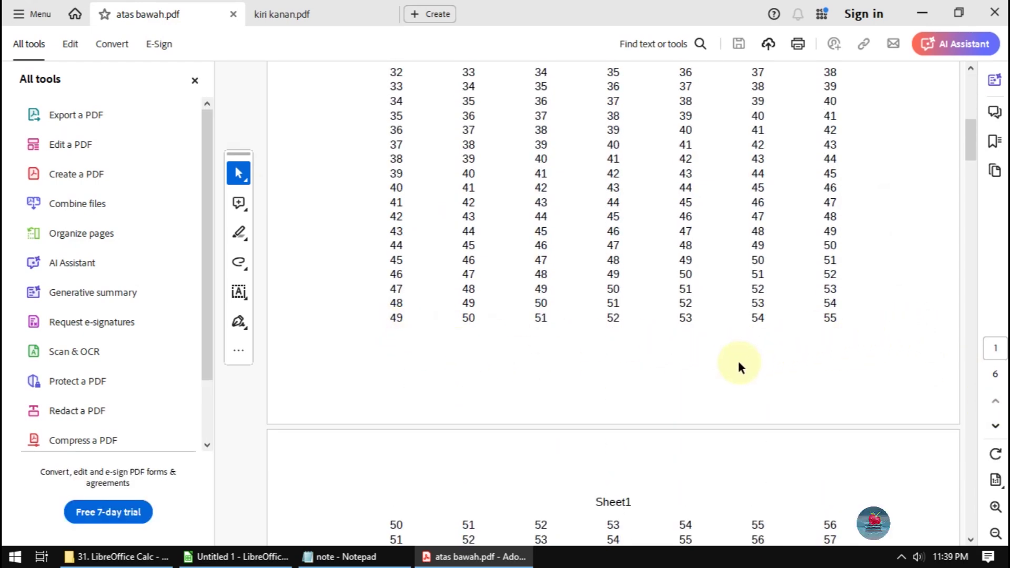
{"action": "scroll", "coordinate": [737, 367], "scroll_direction": "down", "scroll_amount": 1}
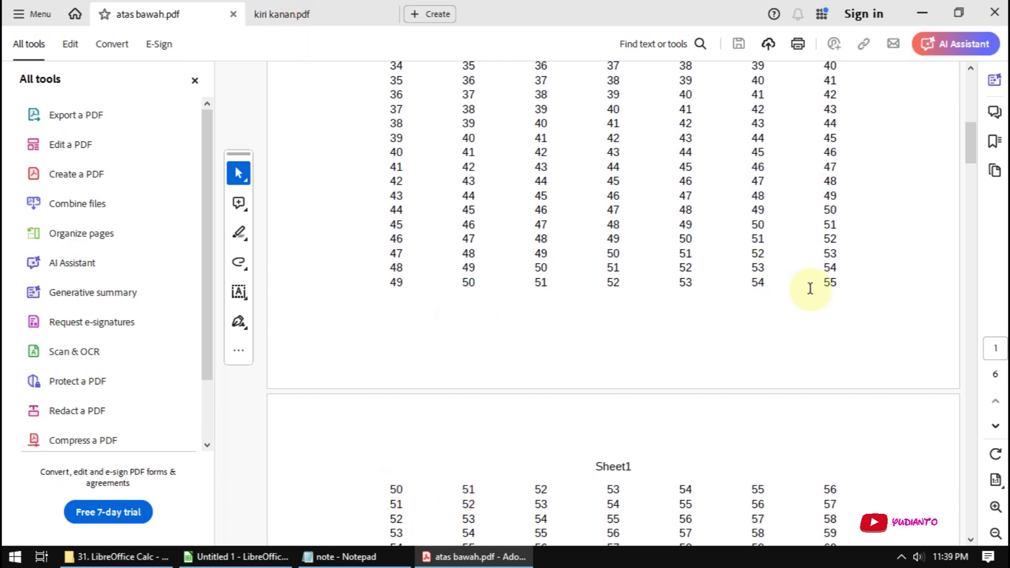
- Scroll through the kiri kanan PDF to compare its page layout, then return to Calc
{"action": "left_click", "coordinate": [344, 11]}
{"action": "scroll", "coordinate": [776, 347], "scroll_direction": "down", "scroll_amount": 4}
{"action": "scroll", "coordinate": [781, 348], "scroll_direction": "down", "scroll_amount": 3}
{"action": "scroll", "coordinate": [781, 349], "scroll_direction": "down", "scroll_amount": 3}
{"action": "scroll", "coordinate": [779, 349], "scroll_direction": "down", "scroll_amount": 1}
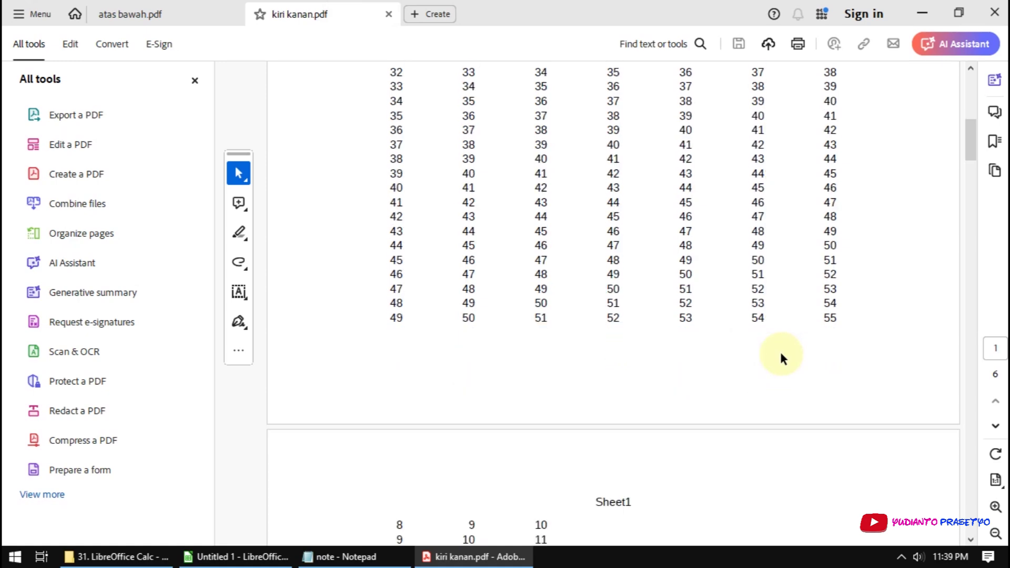
{"action": "scroll", "coordinate": [779, 349], "scroll_direction": "down", "scroll_amount": 1}
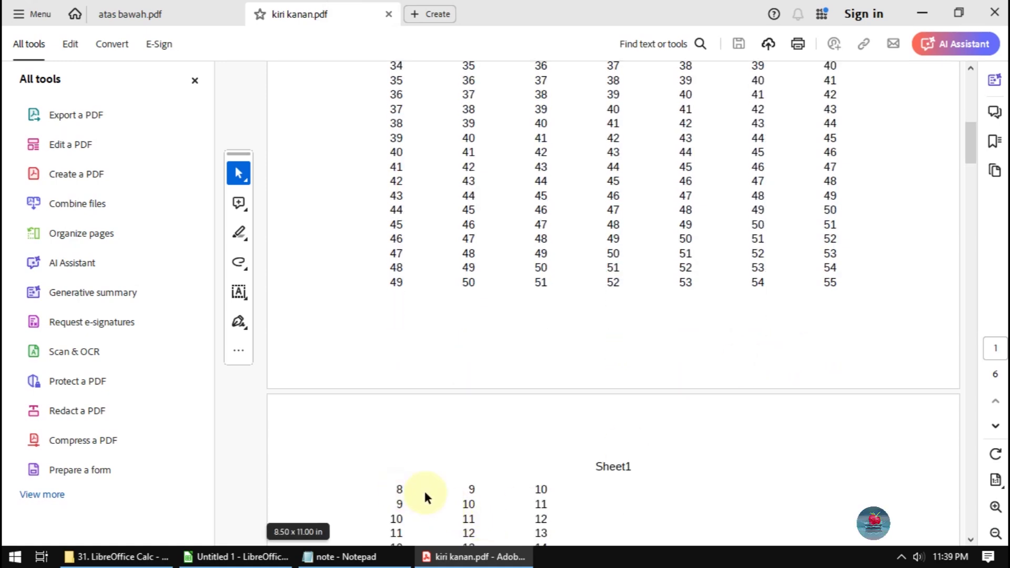
{"action": "scroll", "coordinate": [935, 223], "scroll_direction": "up", "scroll_amount": 5}
{"action": "scroll", "coordinate": [935, 223], "scroll_direction": "up", "scroll_amount": 8}
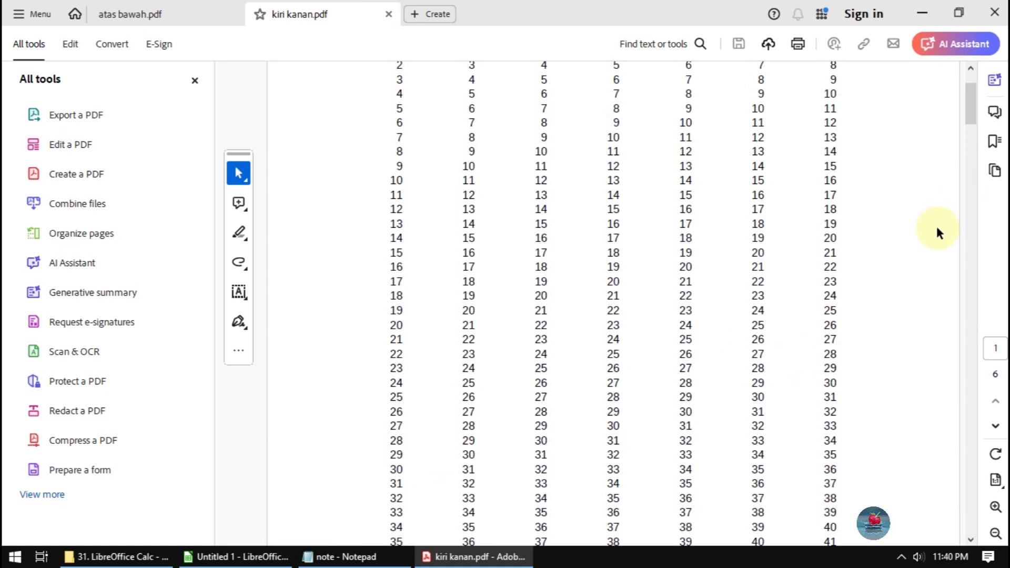
{"action": "scroll", "coordinate": [934, 223], "scroll_direction": "up", "scroll_amount": 3}
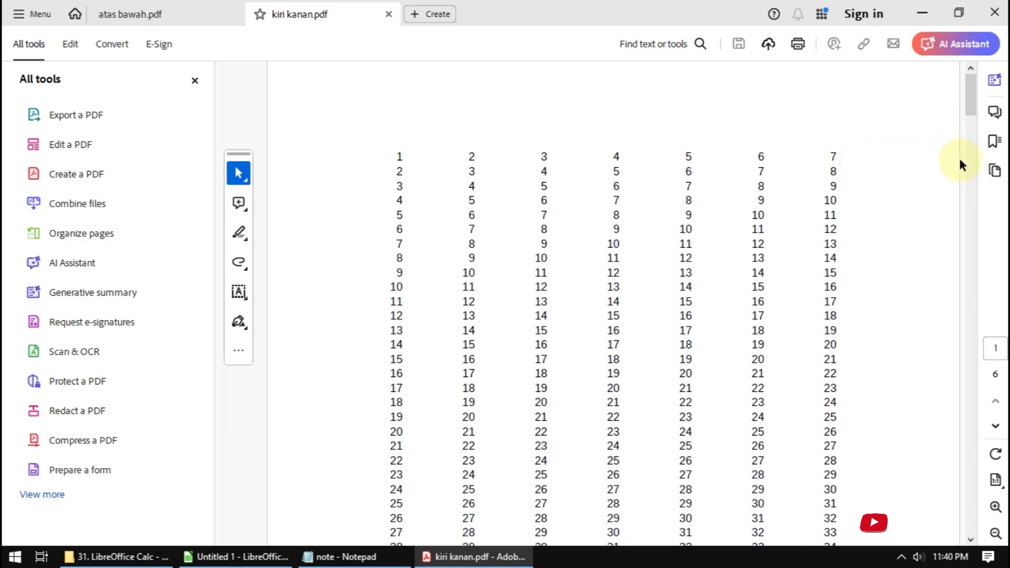
{"action": "scroll", "coordinate": [820, 279], "scroll_direction": "down", "scroll_amount": 9}
{"action": "scroll", "coordinate": [815, 278], "scroll_direction": "down", "scroll_amount": 7}
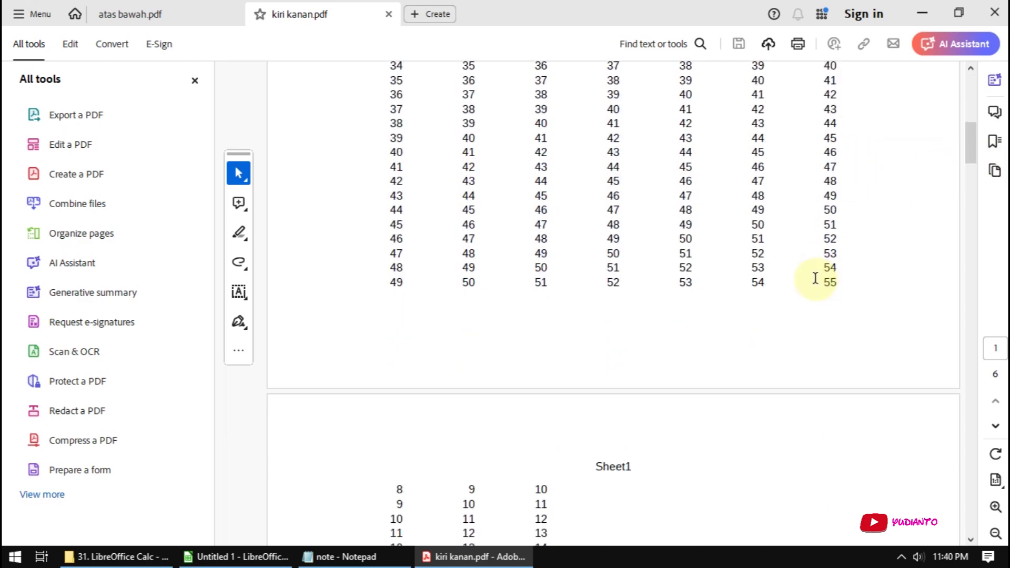
{"action": "scroll", "coordinate": [739, 289], "scroll_direction": "down", "scroll_amount": 4}
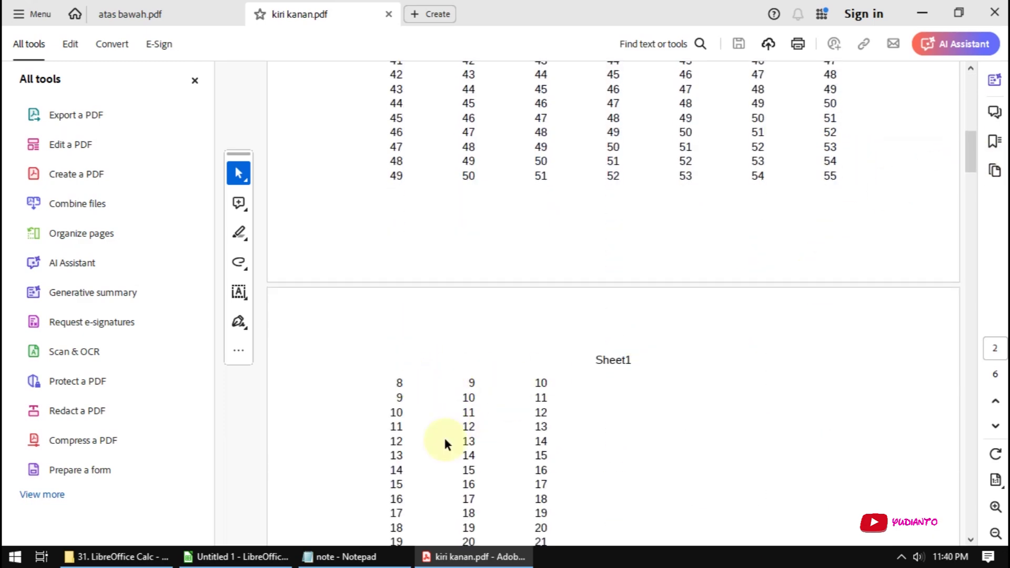
{"action": "left_click", "coordinate": [237, 556]}
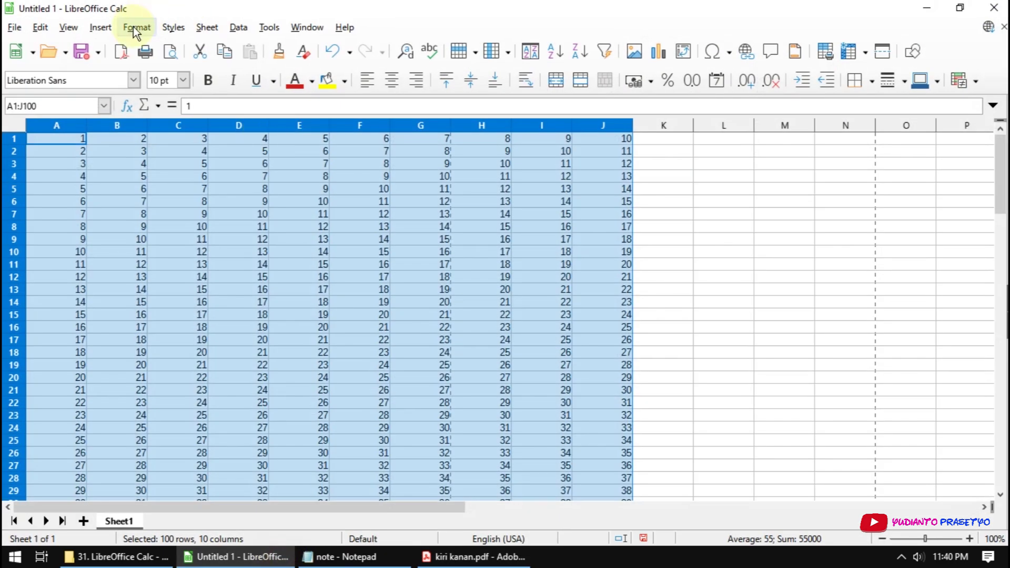
- Define the selected A1:J100 grid as the print range via Format > Print Ranges
{"action": "left_click", "coordinate": [134, 29]}
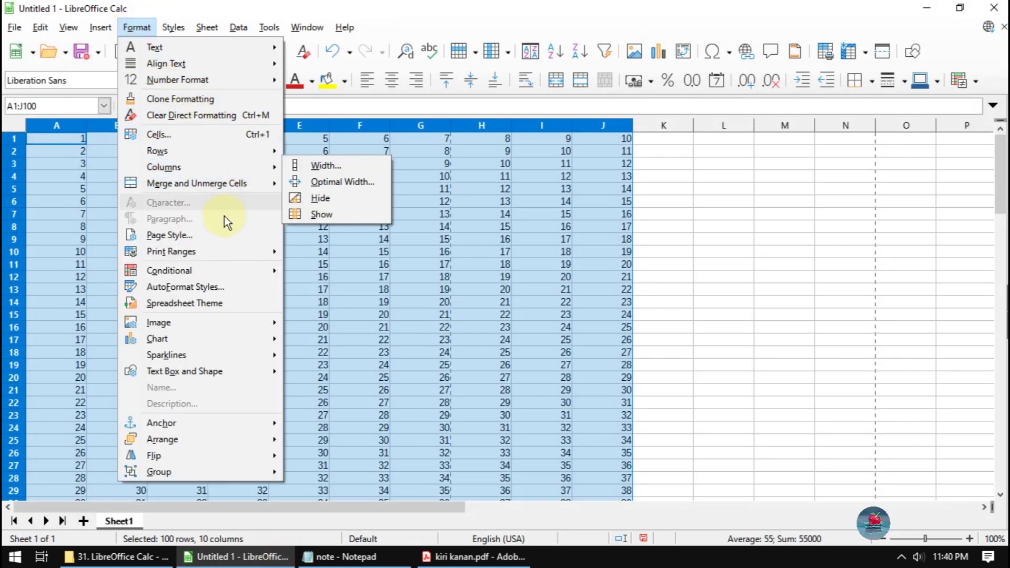
{"action": "mouse_move", "coordinate": [171, 250]}
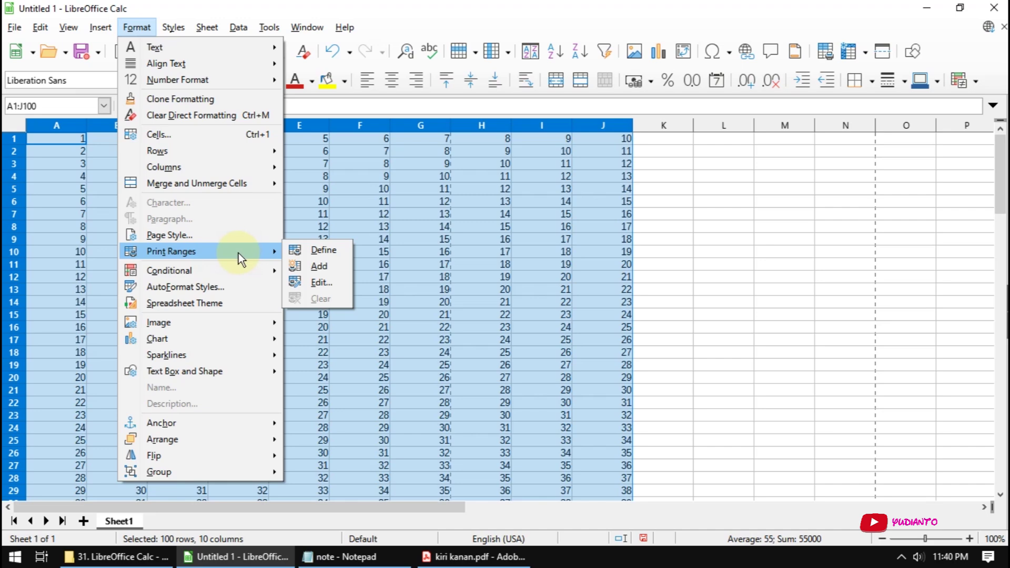
{"action": "left_click", "coordinate": [473, 556]}
{"action": "scroll", "coordinate": [572, 330], "scroll_direction": "up", "scroll_amount": 5}
{"action": "scroll", "coordinate": [572, 330], "scroll_direction": "up", "scroll_amount": 5}
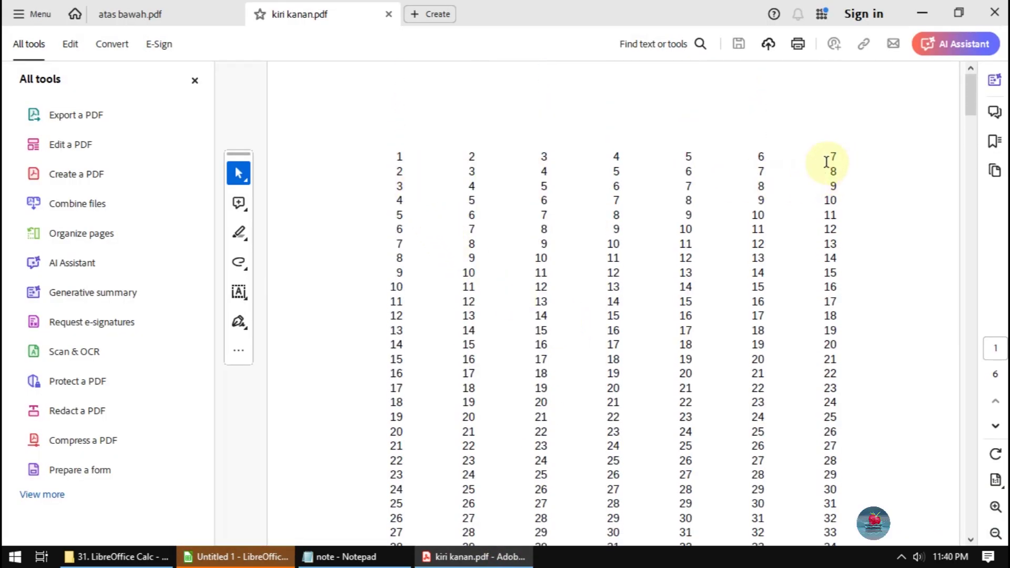
{"action": "left_click", "coordinate": [262, 556]}
{"action": "left_click", "coordinate": [138, 27]}
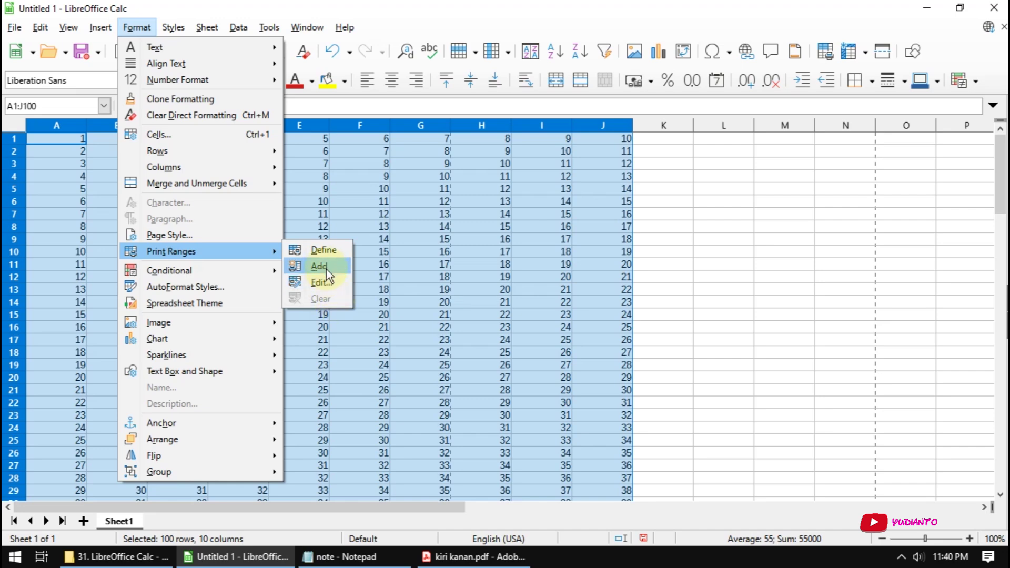
{"action": "left_click", "coordinate": [327, 252]}
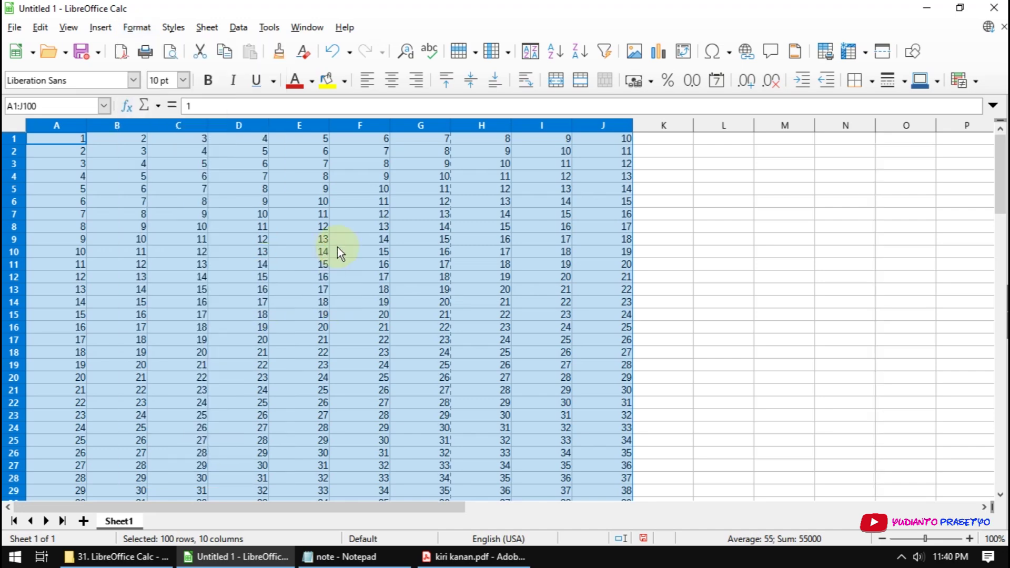
- Reselect the whole grid A1:J100 with Ctrl+Shift+Right and Ctrl+Shift+Down
{"action": "left_click", "coordinate": [683, 255]}
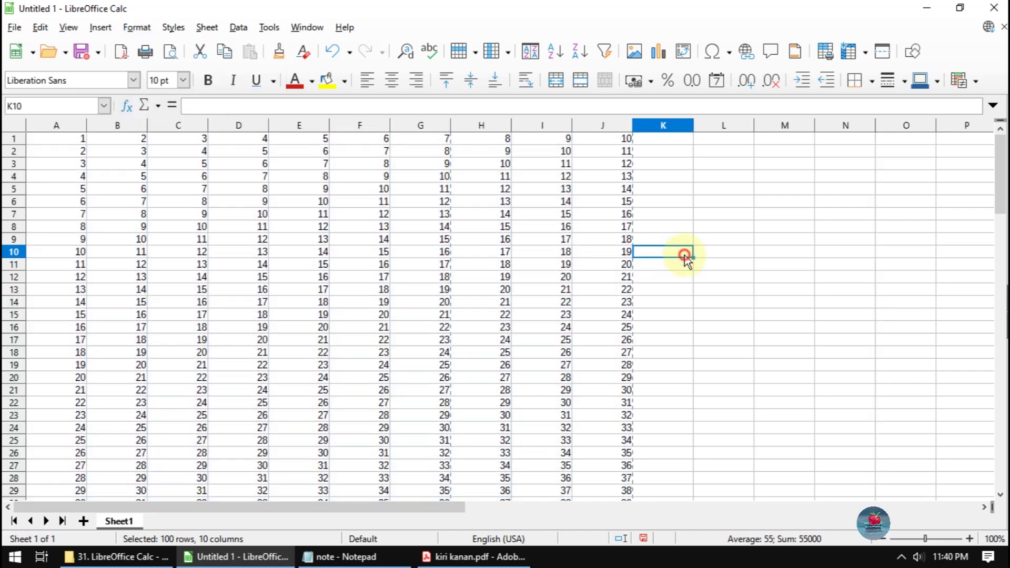
{"action": "left_click", "coordinate": [60, 142]}
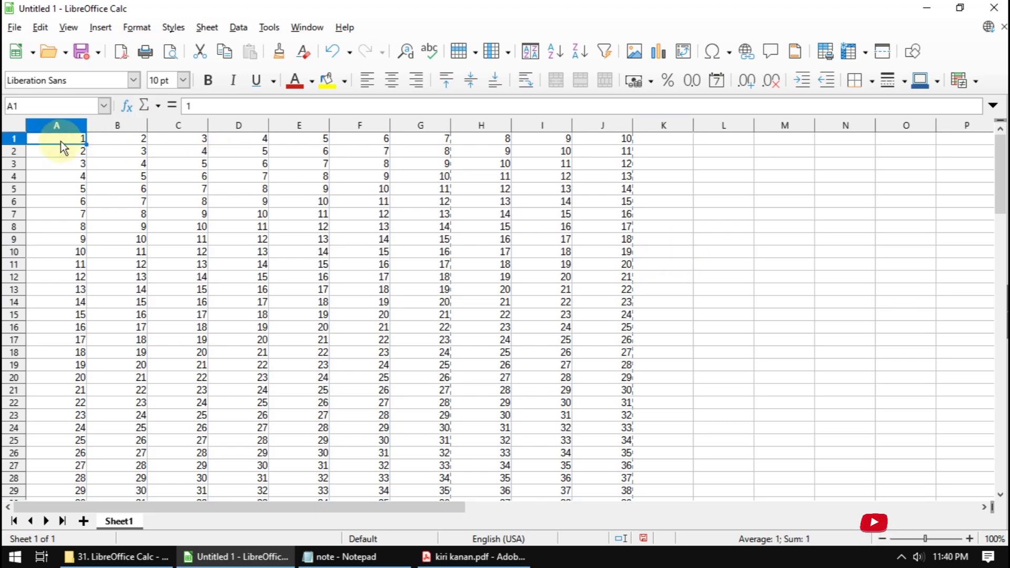
{"action": "key", "text": "ctrl+shift+Right"}
{"action": "key", "text": "ctrl+shift+Down"}
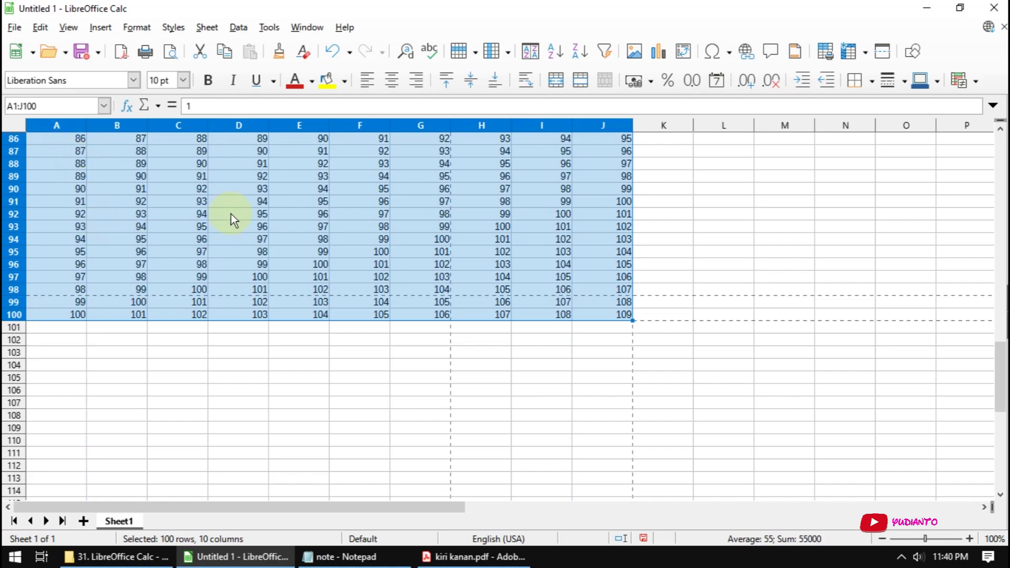
- Deselect the grid and scroll to the page break below row 49
{"action": "scroll", "coordinate": [430, 288], "scroll_direction": "up", "scroll_amount": 6}
{"action": "scroll", "coordinate": [430, 288], "scroll_direction": "up", "scroll_amount": 6}
{"action": "scroll", "coordinate": [428, 288], "scroll_direction": "up", "scroll_amount": 5}
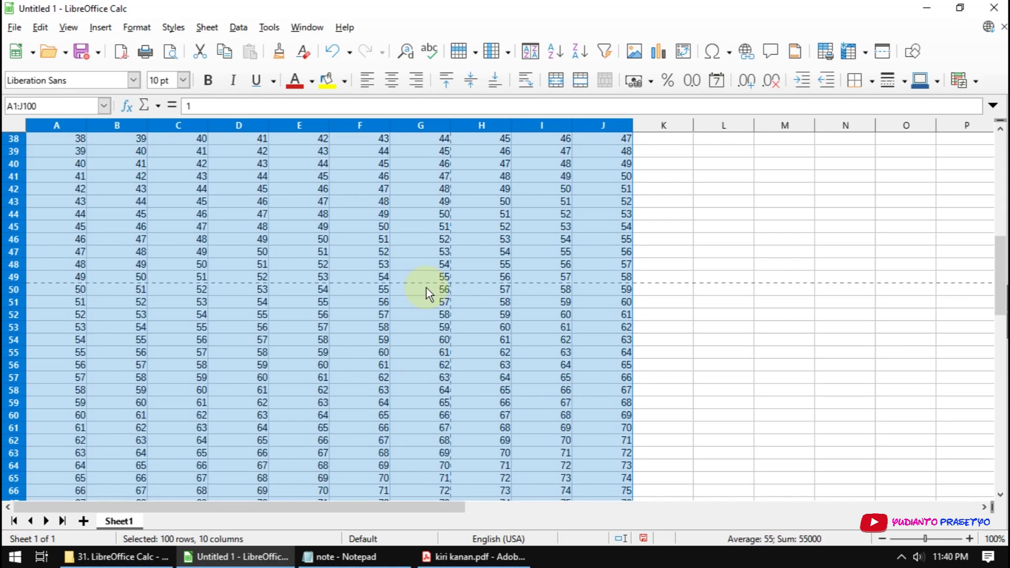
{"action": "scroll", "coordinate": [426, 288], "scroll_direction": "up", "scroll_amount": 5}
{"action": "scroll", "coordinate": [425, 287], "scroll_direction": "up", "scroll_amount": 3}
{"action": "scroll", "coordinate": [425, 286], "scroll_direction": "up", "scroll_amount": 4}
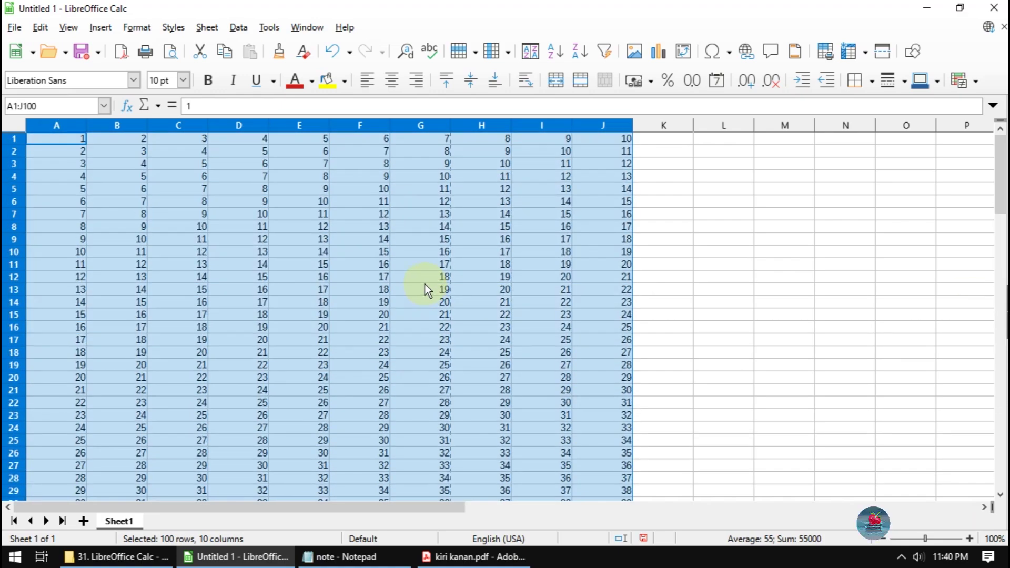
{"action": "left_click", "coordinate": [656, 174]}
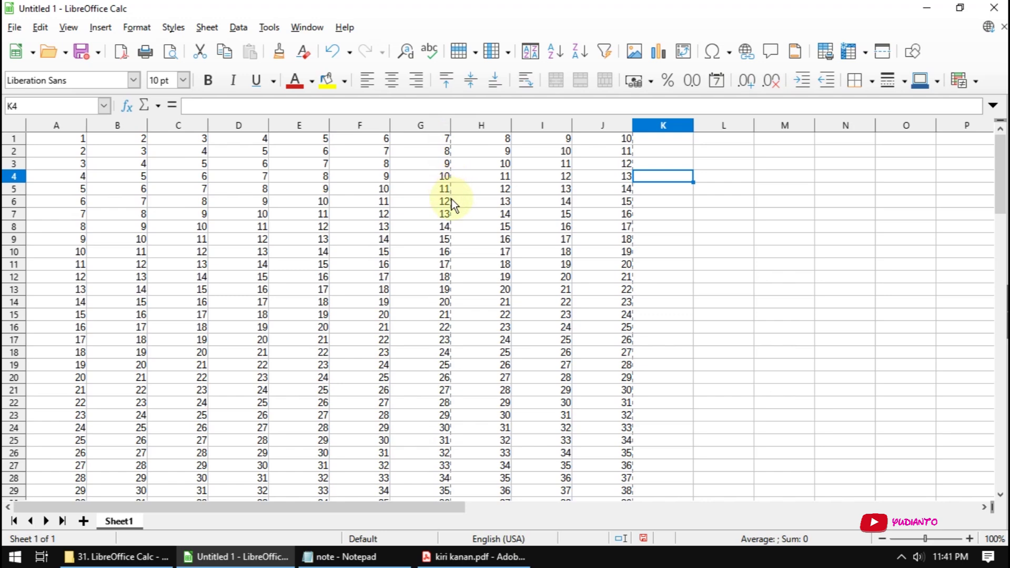
{"action": "scroll", "coordinate": [450, 289], "scroll_direction": "down", "scroll_amount": 4}
{"action": "scroll", "coordinate": [450, 291], "scroll_direction": "down", "scroll_amount": 1}
{"action": "scroll", "coordinate": [452, 291], "scroll_direction": "down", "scroll_amount": 1}
{"action": "scroll", "coordinate": [454, 289], "scroll_direction": "down", "scroll_amount": 4}
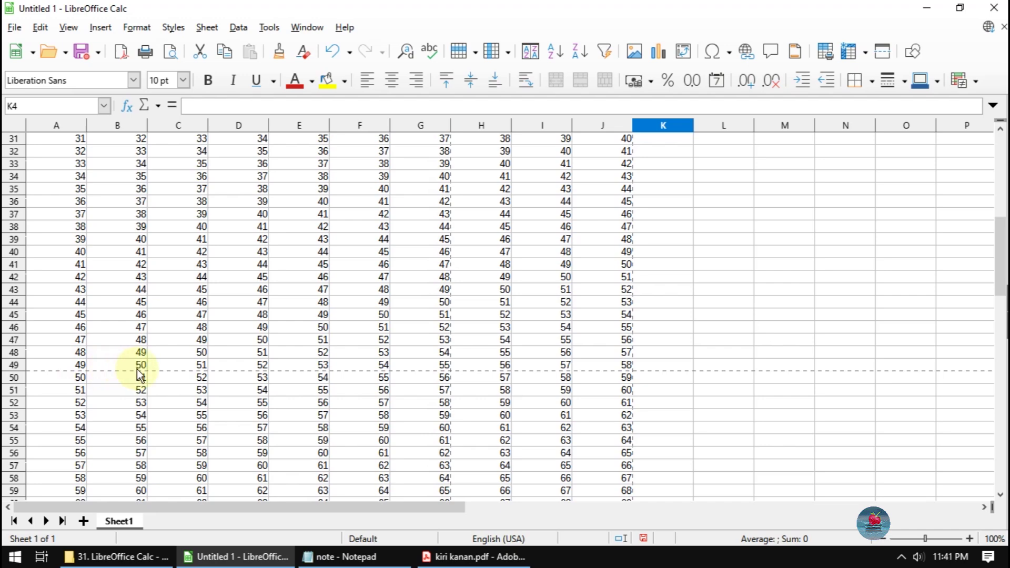
- Scroll through kiri kanan.pdf in Acrobat Reader to compare its first page
{"action": "left_click", "coordinate": [473, 556]}
{"action": "scroll", "coordinate": [444, 216], "scroll_direction": "down", "scroll_amount": 1}
{"action": "scroll", "coordinate": [444, 224], "scroll_direction": "down", "scroll_amount": 4}
{"action": "scroll", "coordinate": [444, 231], "scroll_direction": "down", "scroll_amount": 4}
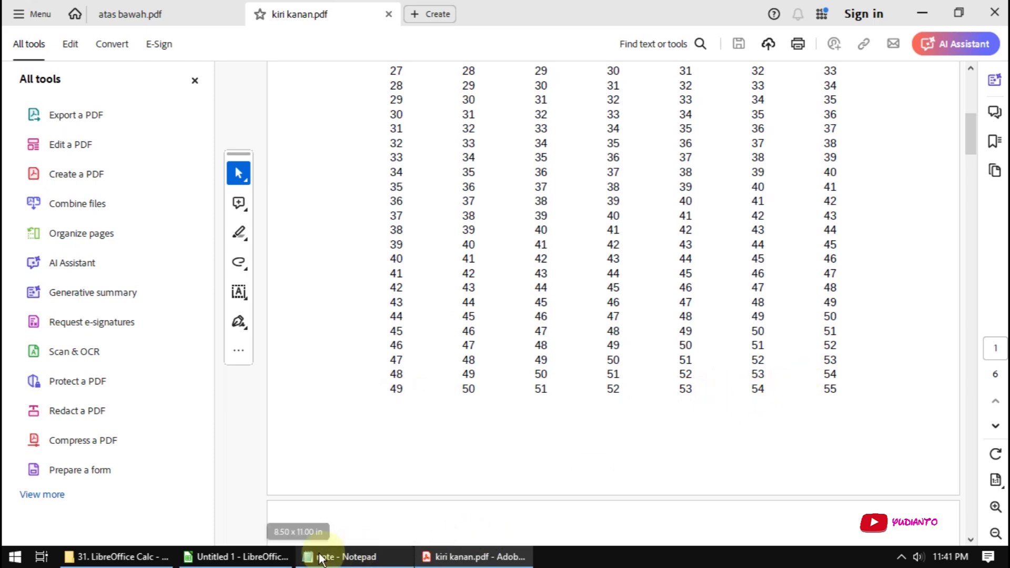
- Bring the Untitled 1 grid back in front, zoom it to 120%, and return to cell A1
{"action": "left_click", "coordinate": [273, 556]}
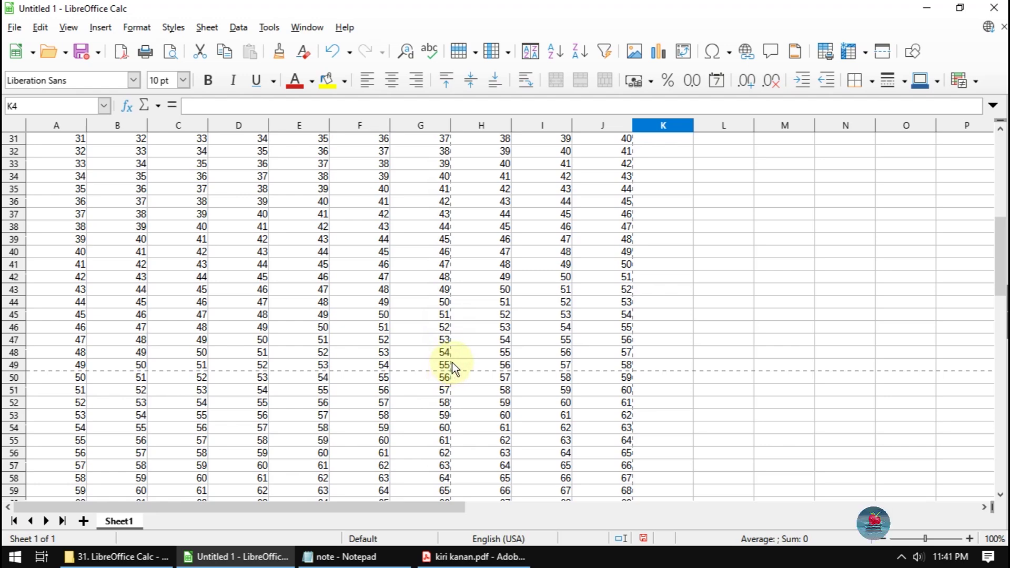
{"action": "left_click", "coordinate": [970, 538]}
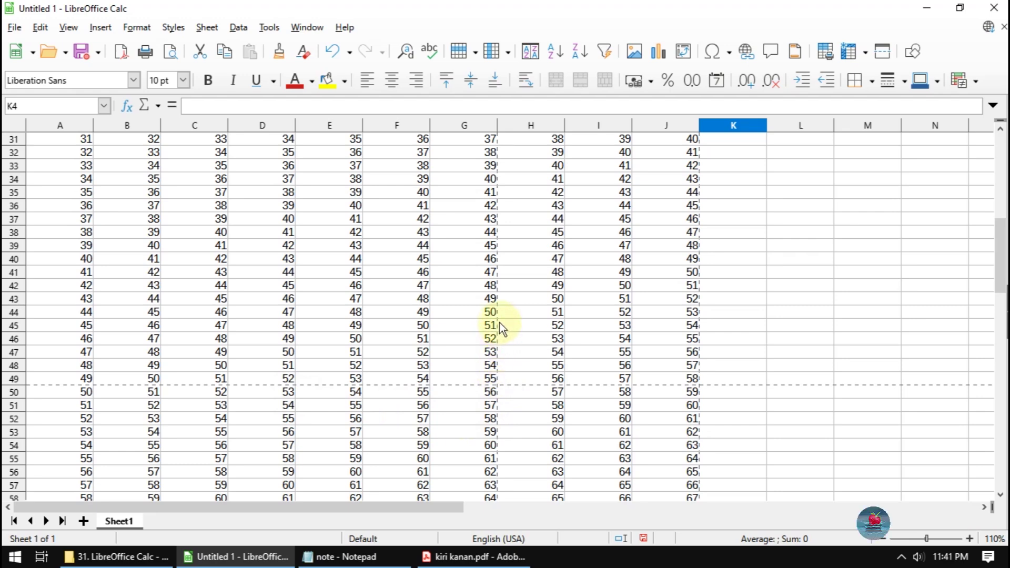
{"action": "left_click", "coordinate": [969, 539]}
{"action": "left_click", "coordinate": [969, 539]}
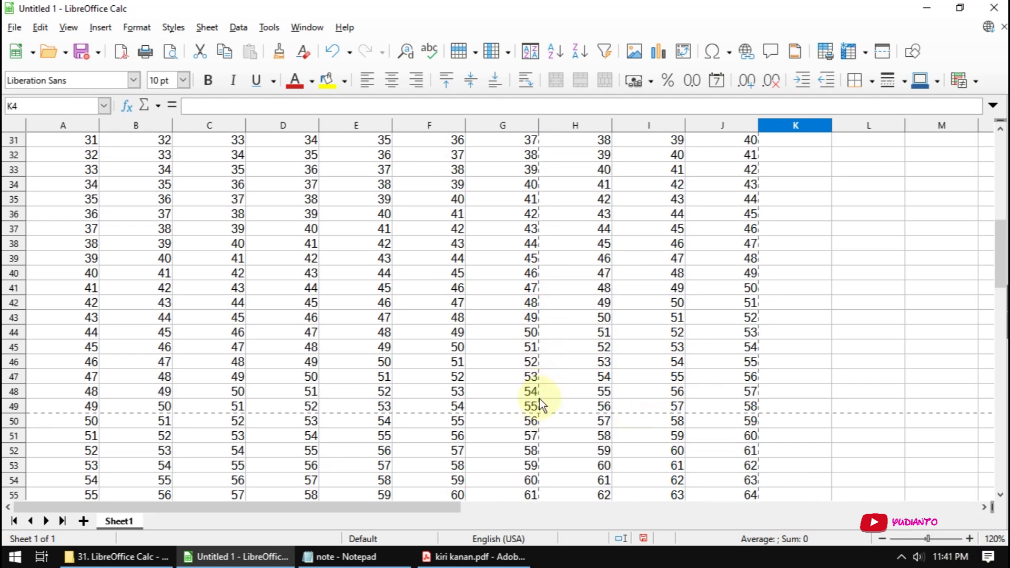
{"action": "scroll", "coordinate": [216, 200], "scroll_direction": "up", "scroll_amount": 2}
{"action": "scroll", "coordinate": [216, 200], "scroll_direction": "up", "scroll_amount": 8}
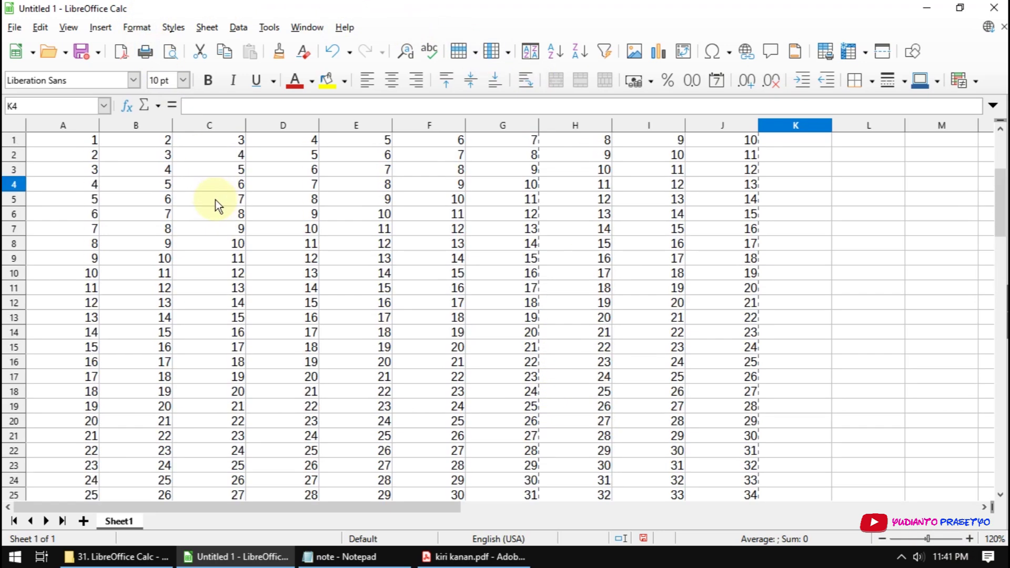
{"action": "left_click", "coordinate": [92, 146]}
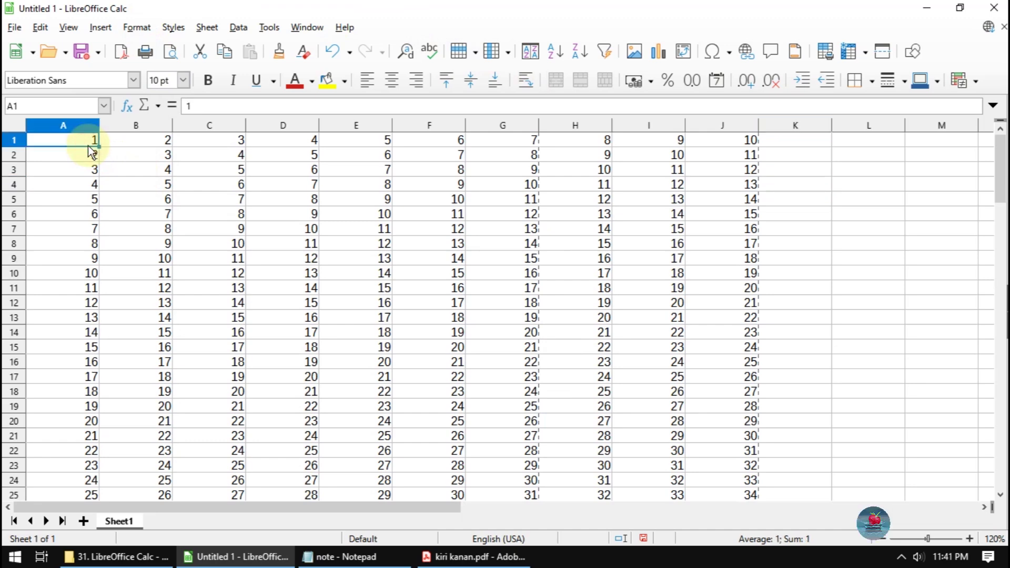
- Select A1:J100 and clear its print range with Format > Print Ranges > Clear
{"action": "key", "text": "ctrl+shift+Right"}
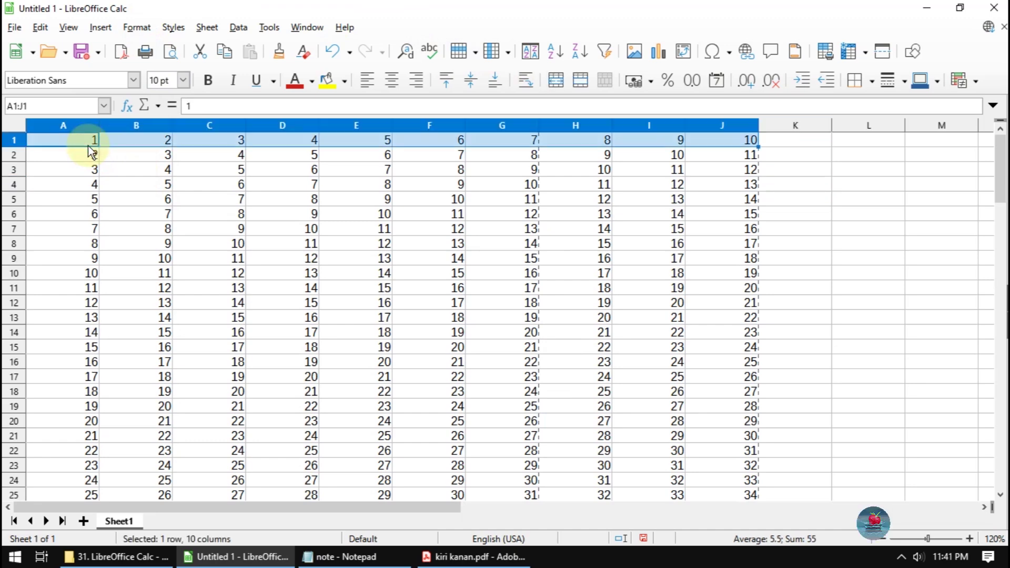
{"action": "key", "text": "ctrl+shift+Down"}
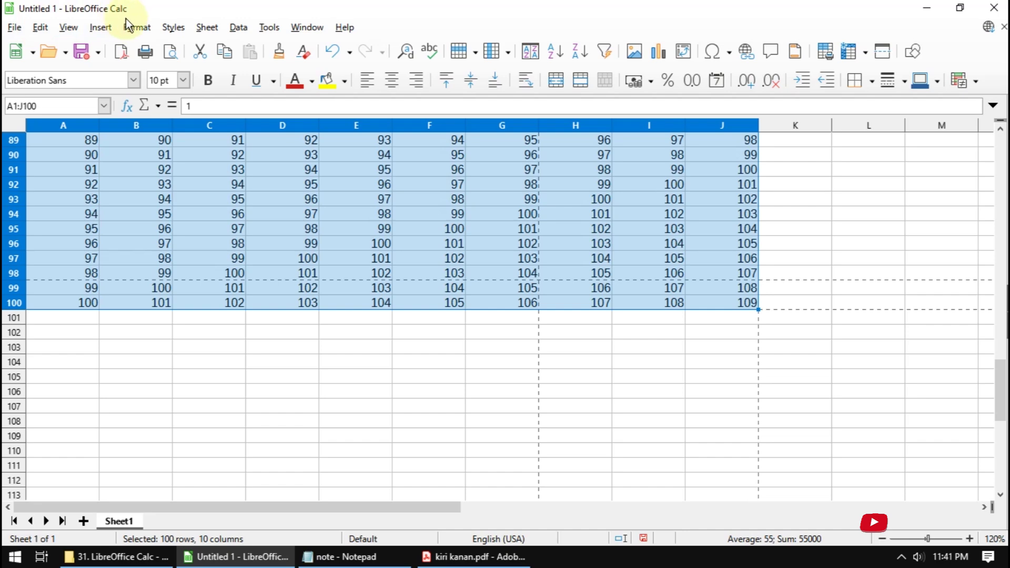
{"action": "left_click", "coordinate": [134, 28]}
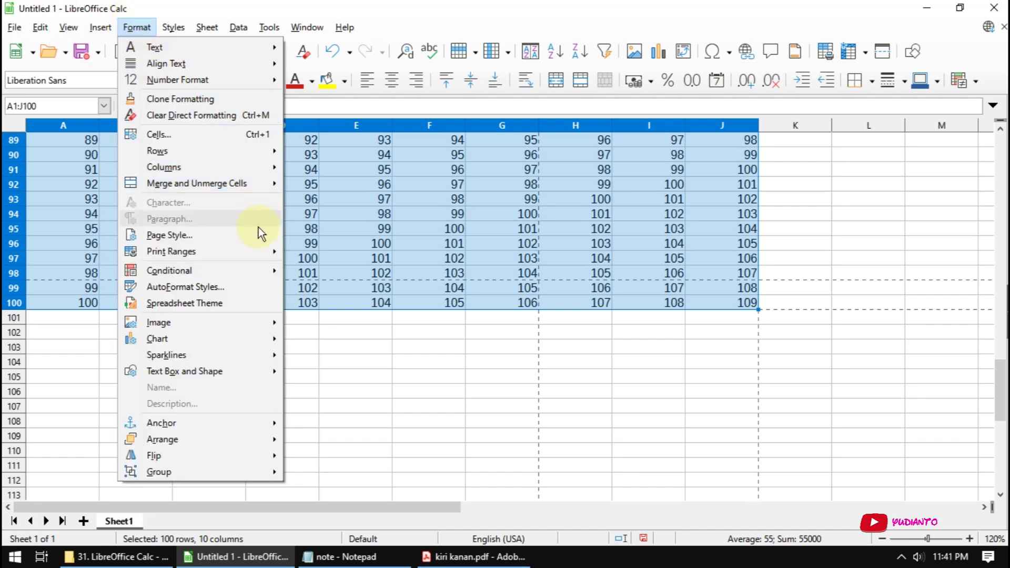
{"action": "mouse_move", "coordinate": [172, 251]}
{"action": "left_click", "coordinate": [318, 298]}
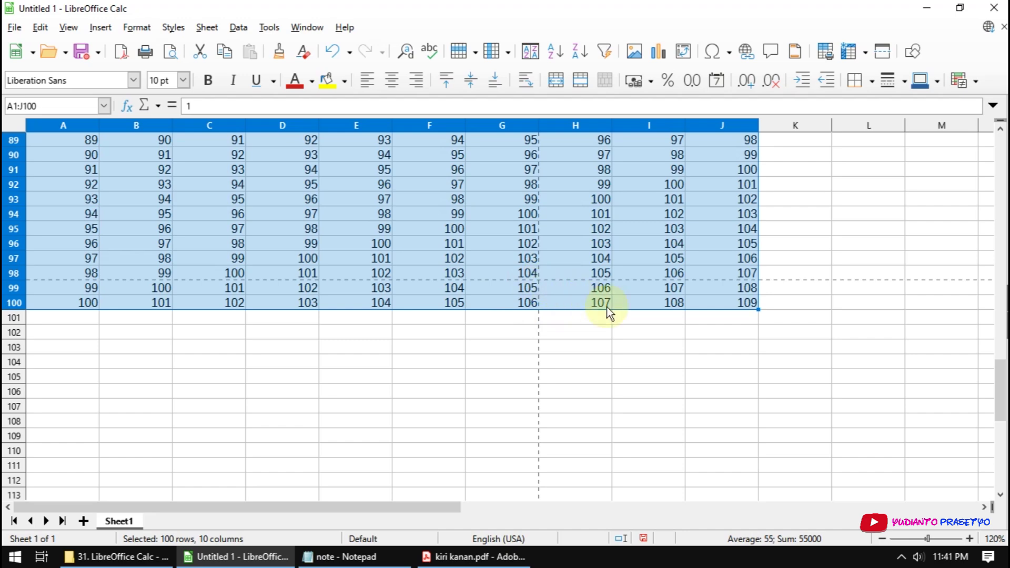
- Recheck the print range commands, then scroll down the sheet to K42 and back up
{"action": "left_click_drag", "start_coordinate": [999, 389], "coordinate": [1000, 158]}
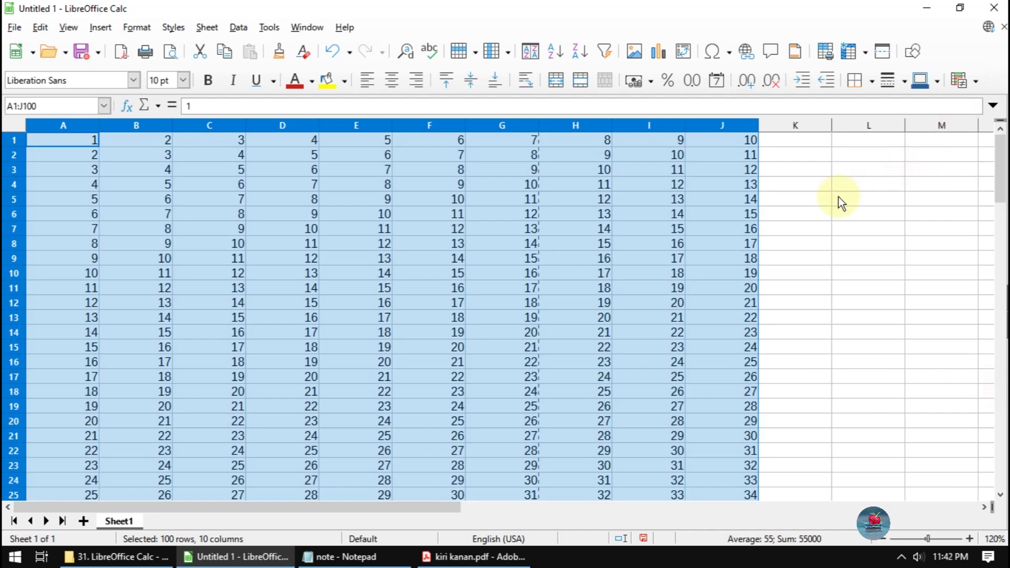
{"action": "left_click", "coordinate": [137, 27]}
{"action": "mouse_move", "coordinate": [171, 251]}
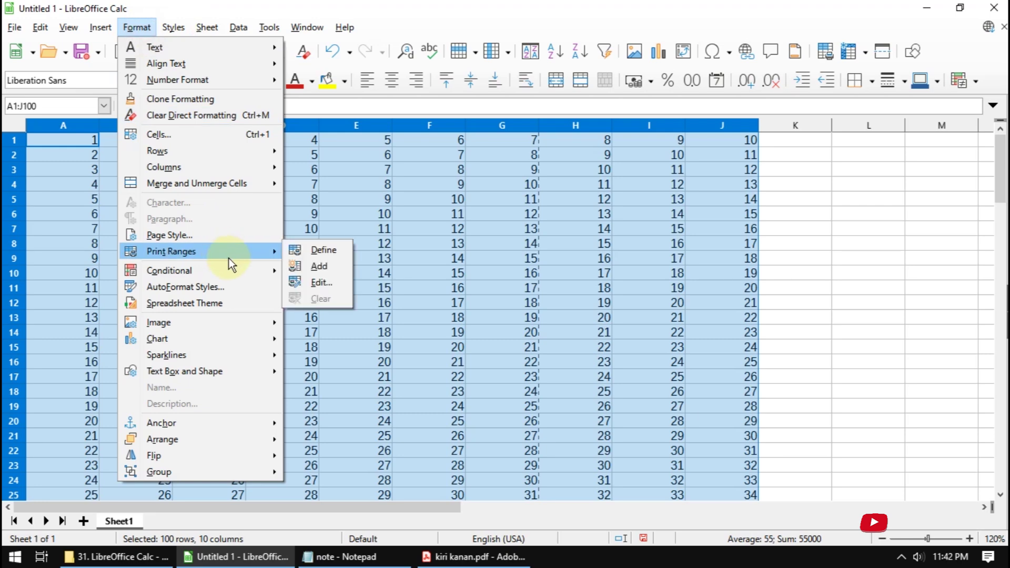
{"action": "left_click", "coordinate": [855, 228]}
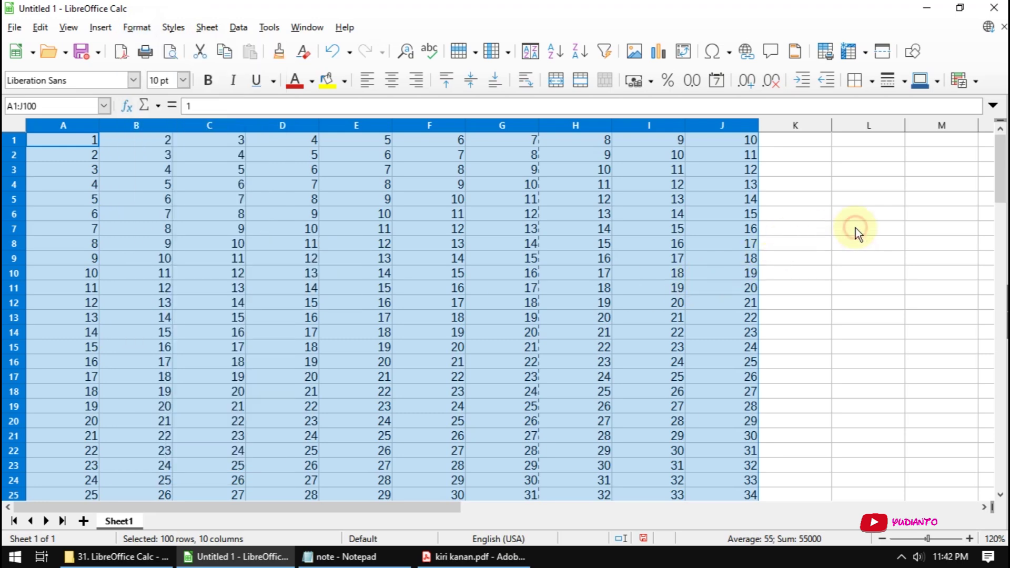
{"action": "scroll", "coordinate": [790, 309], "scroll_direction": "down", "scroll_amount": 3}
{"action": "scroll", "coordinate": [790, 310], "scroll_direction": "down", "scroll_amount": 5}
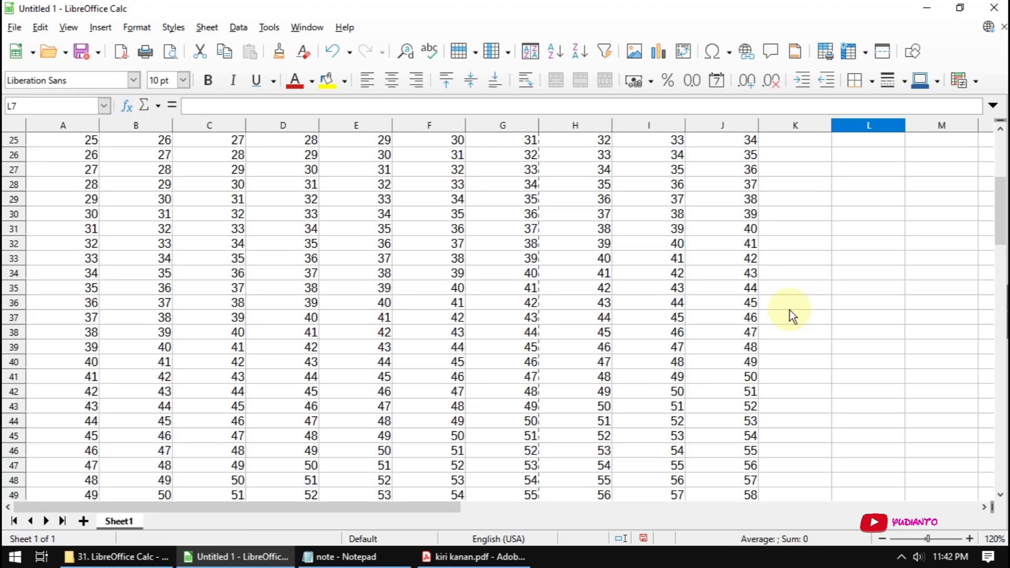
{"action": "scroll", "coordinate": [789, 310], "scroll_direction": "down", "scroll_amount": 2}
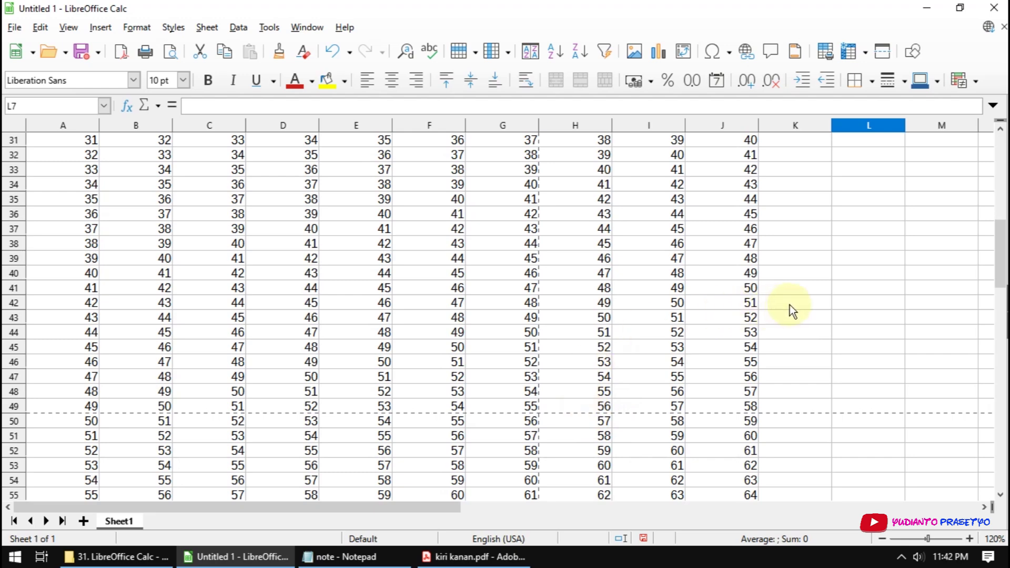
{"action": "left_click", "coordinate": [788, 305]}
{"action": "scroll", "coordinate": [192, 217], "scroll_direction": "up", "scroll_amount": 6}
{"action": "scroll", "coordinate": [193, 219], "scroll_direction": "up", "scroll_amount": 4}
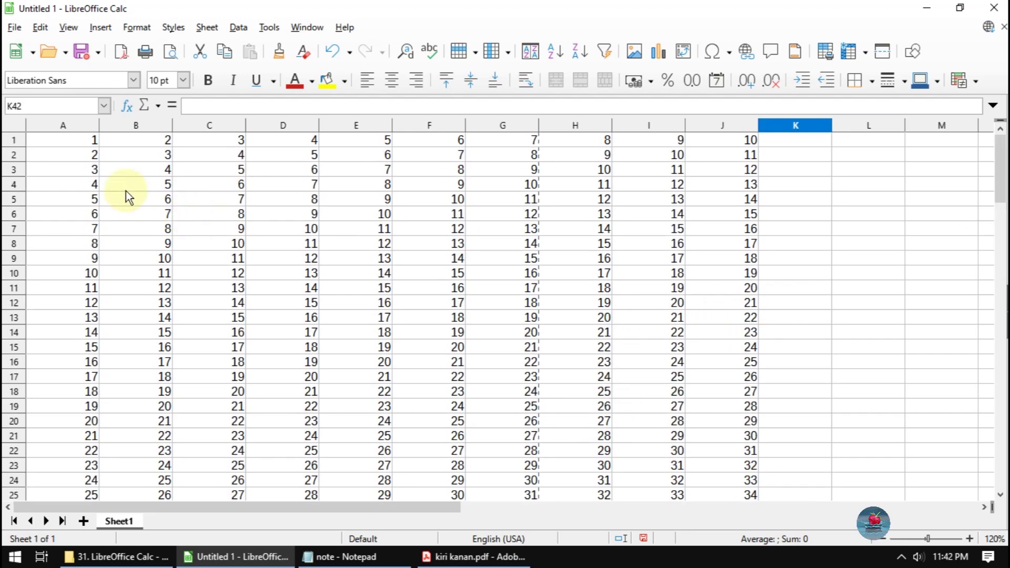
- Reselect A1:J100, reopen the Format menu without changing anything, then deselect the grid
{"action": "left_click", "coordinate": [78, 138]}
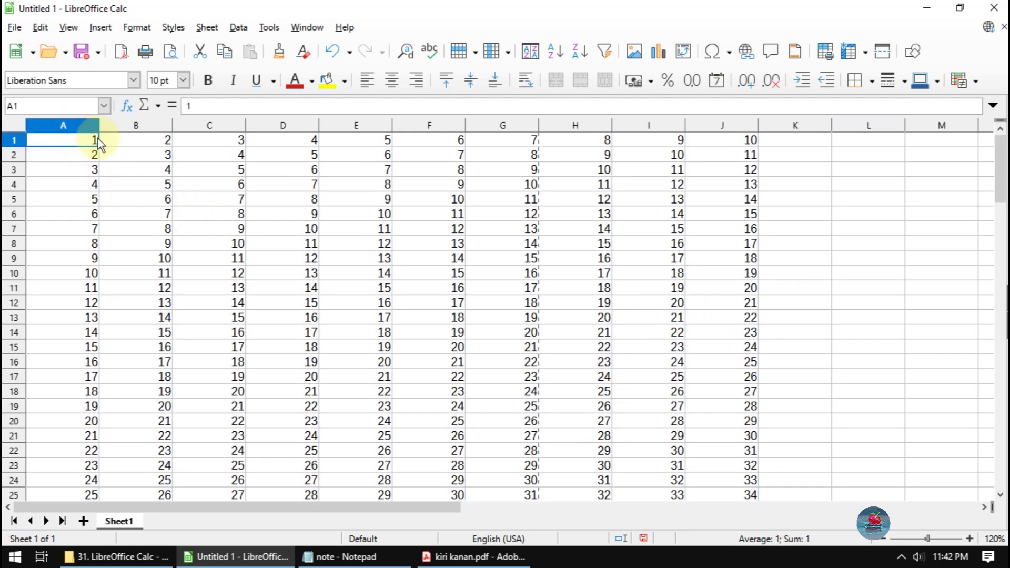
{"action": "key", "text": "ctrl+shift+Right"}
{"action": "key", "text": "ctrl+shift+Down"}
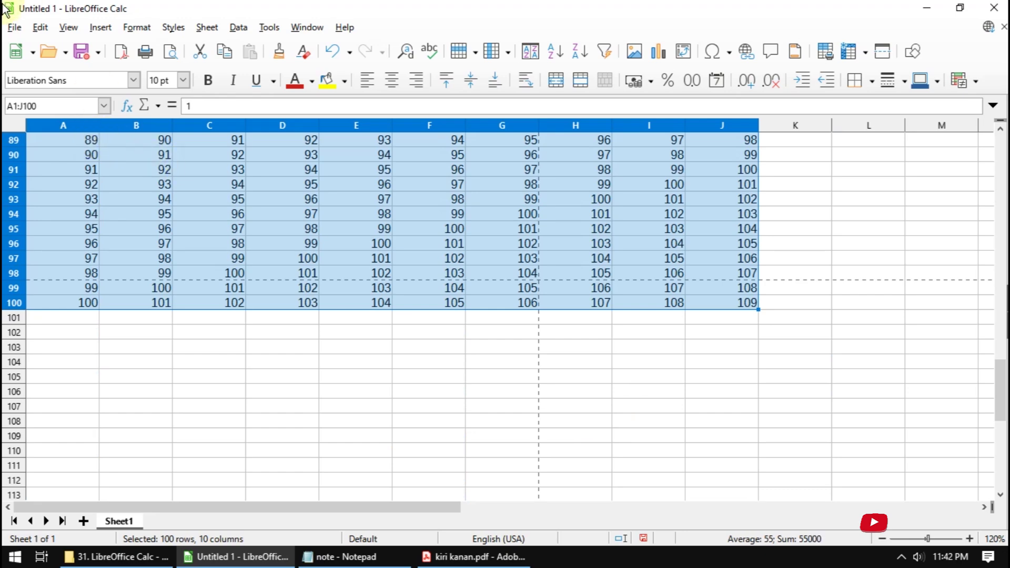
{"action": "left_click", "coordinate": [131, 26]}
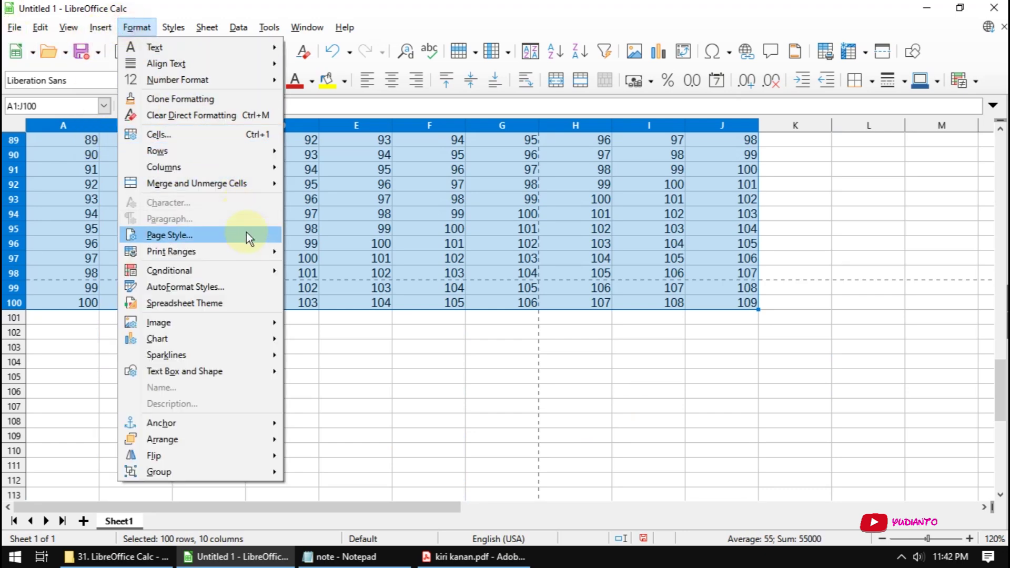
{"action": "mouse_move", "coordinate": [171, 251]}
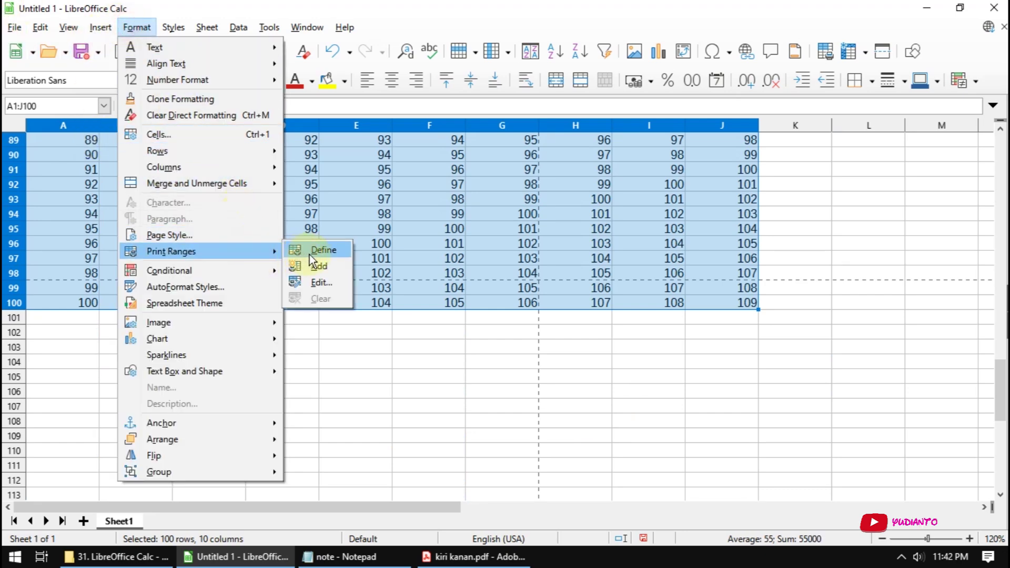
{"action": "left_click", "coordinate": [999, 386]}
{"action": "left_click", "coordinate": [1003, 200]}
{"action": "left_click", "coordinate": [1003, 200]}
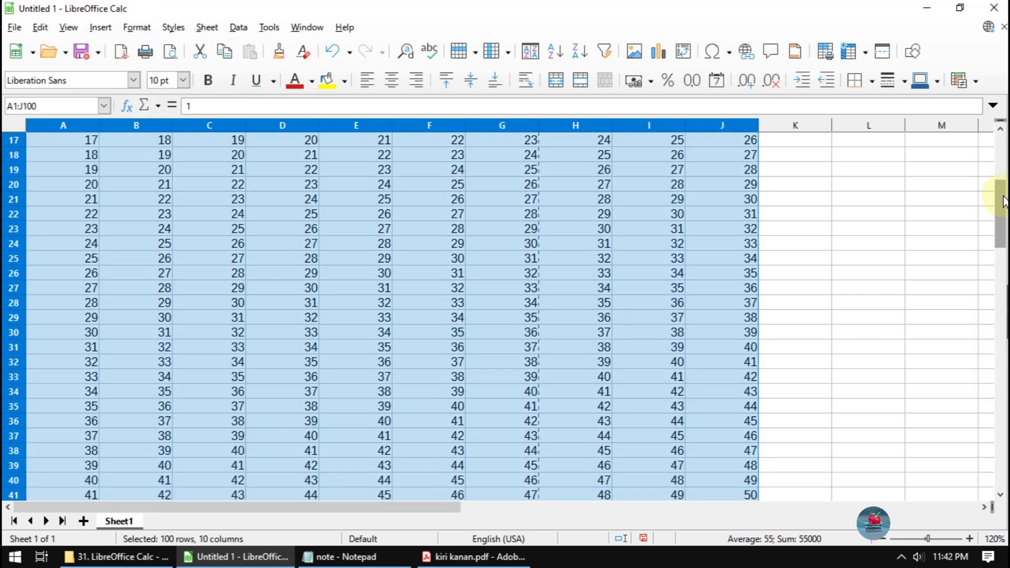
{"action": "left_click_drag", "start_coordinate": [1002, 203], "coordinate": [1001, 145]}
{"action": "left_click", "coordinate": [812, 201]}
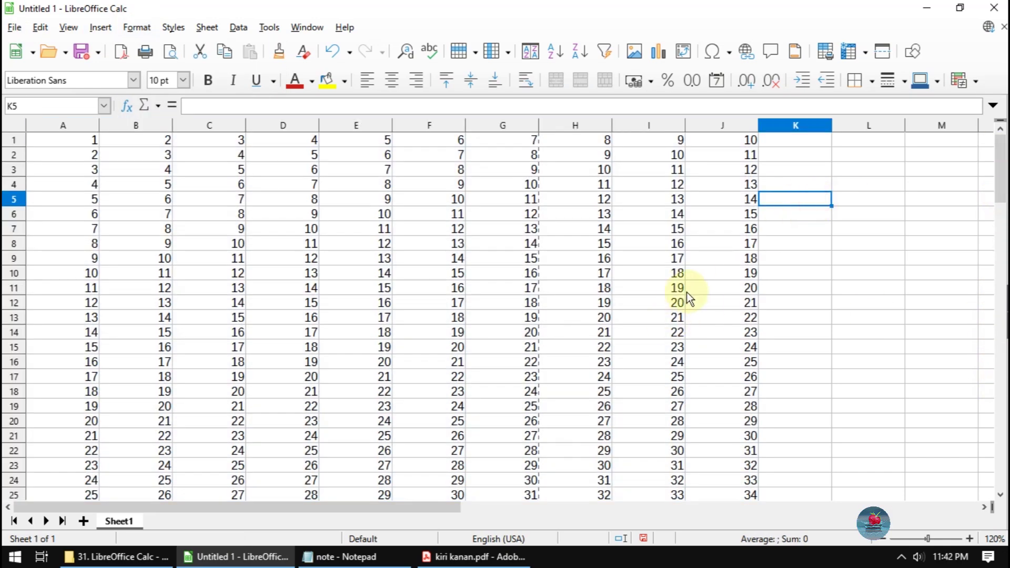
- Select A1:E10 and define it as the print range
{"action": "mouse_move", "coordinate": [81, 143]}
{"action": "left_mouse_down"}
{"action": "mouse_move", "coordinate": [339, 219]}
{"action": "mouse_move", "coordinate": [345, 267]}
{"action": "left_mouse_up"}
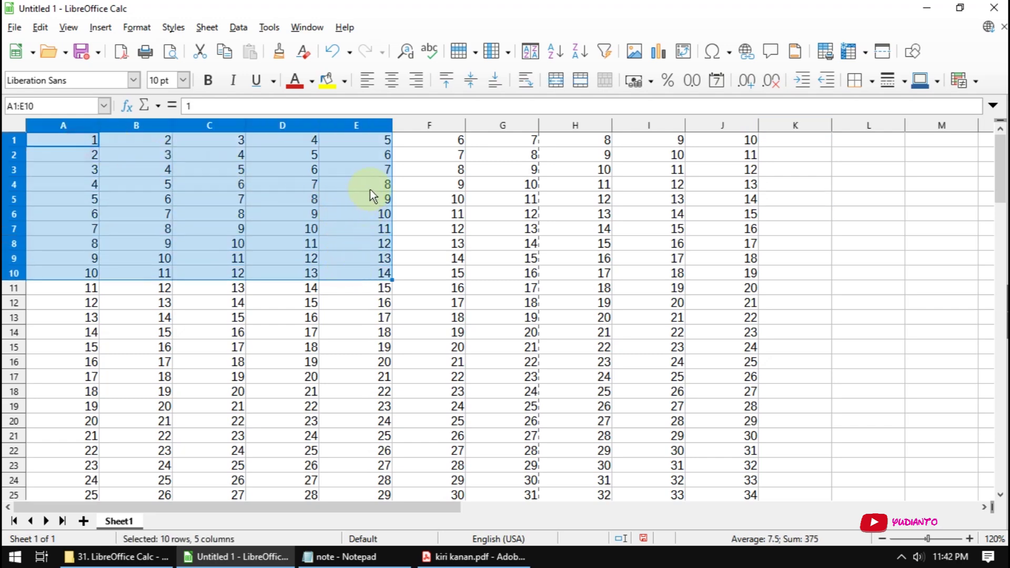
{"action": "left_click", "coordinate": [137, 29]}
{"action": "mouse_move", "coordinate": [172, 251]}
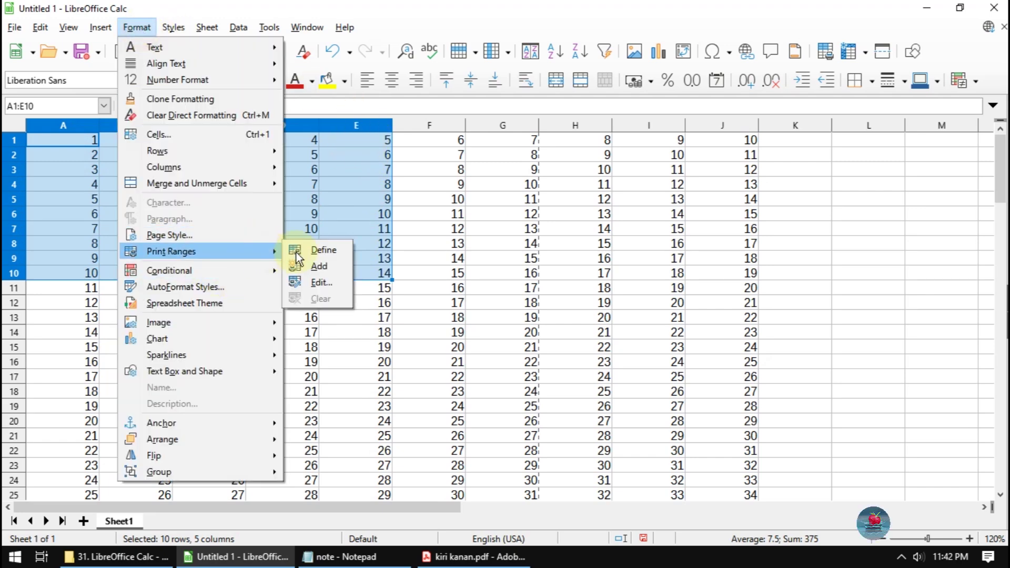
{"action": "left_click", "coordinate": [326, 250]}
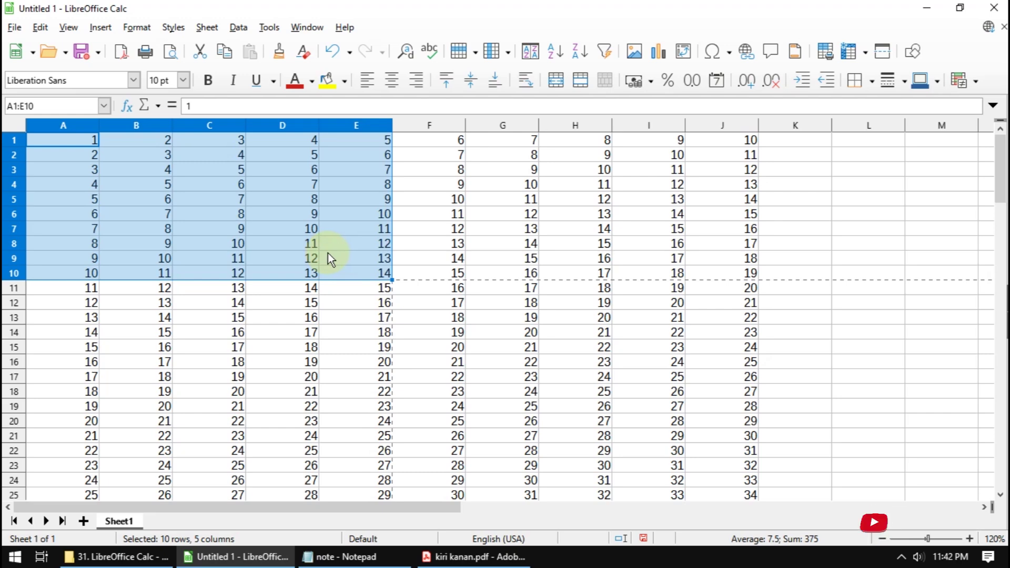
- Preview the A1:E10 printout, zoom in on the page, then close the preview
{"action": "left_click", "coordinate": [170, 52]}
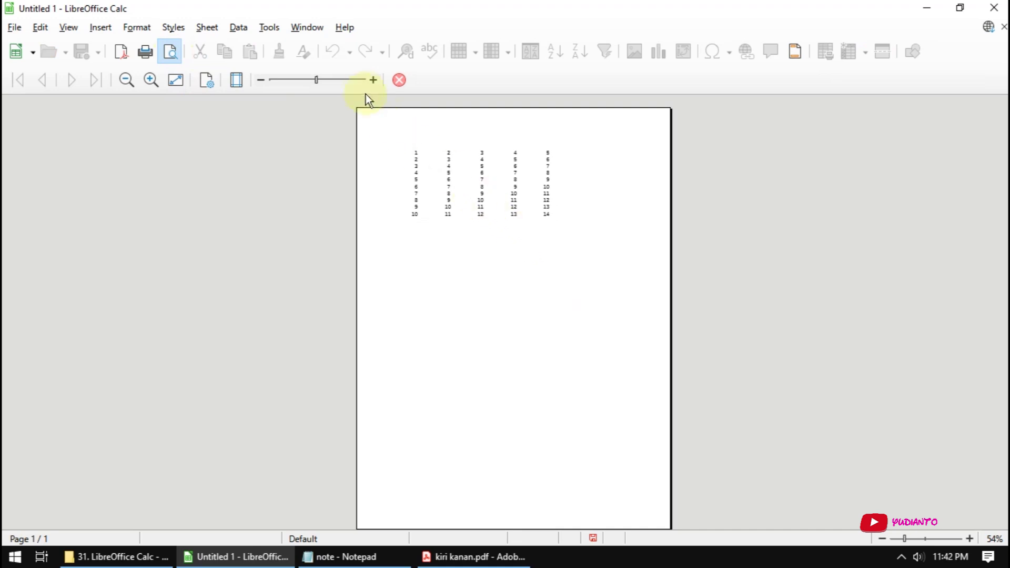
{"action": "left_click", "coordinate": [373, 81]}
{"action": "left_click", "coordinate": [373, 78]}
{"action": "left_click", "coordinate": [373, 78]}
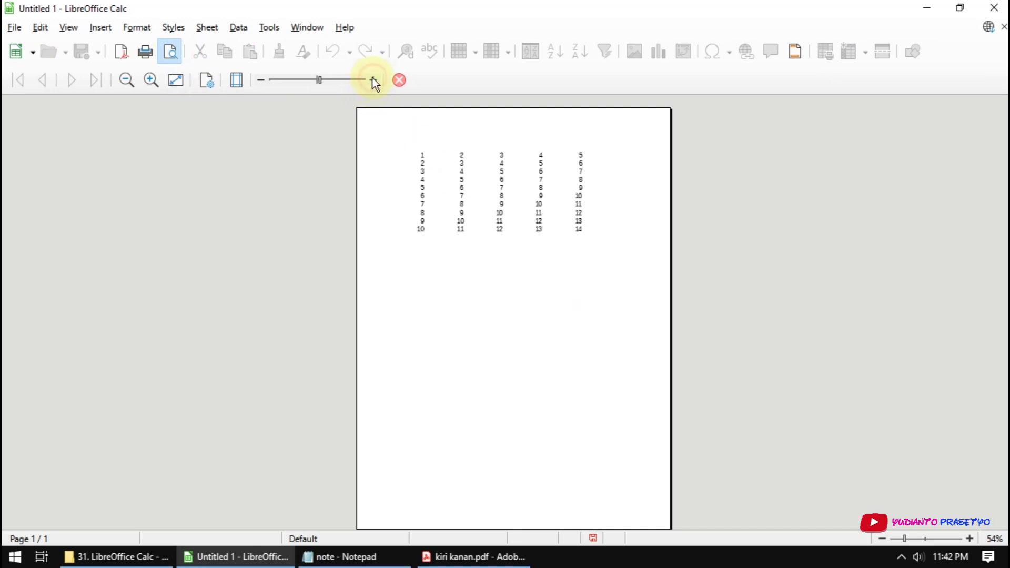
{"action": "left_click", "coordinate": [373, 79]}
{"action": "left_click", "coordinate": [373, 80]}
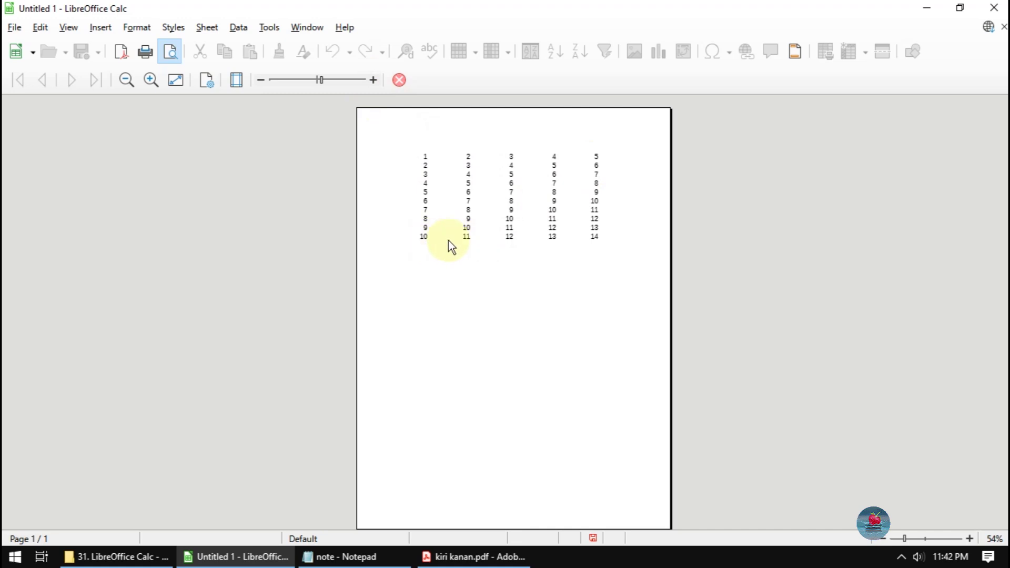
{"action": "left_click", "coordinate": [397, 81]}
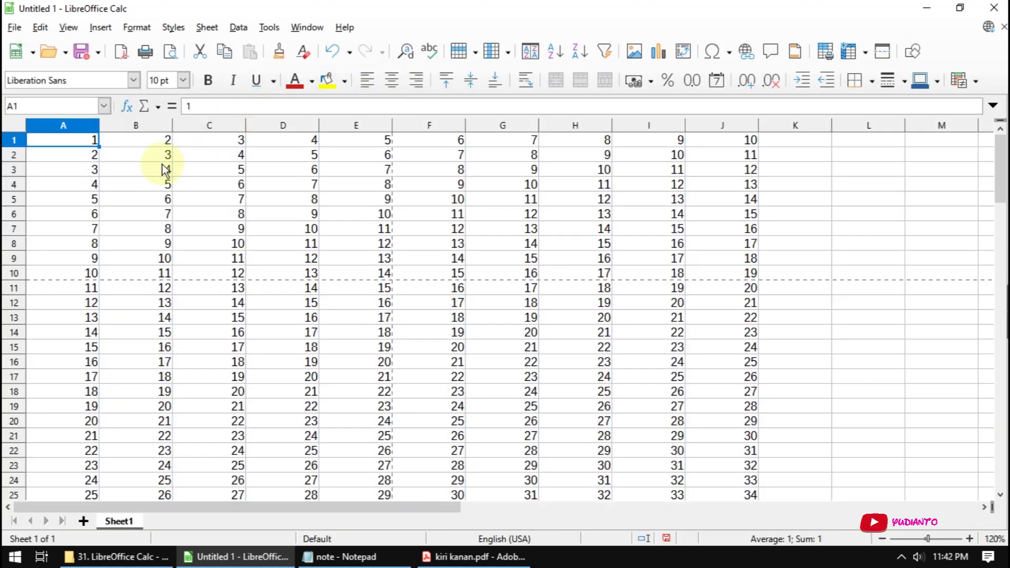
- Select A11:E20, add it as a second print range, then deselect the cells
{"action": "left_click", "coordinate": [75, 168]}
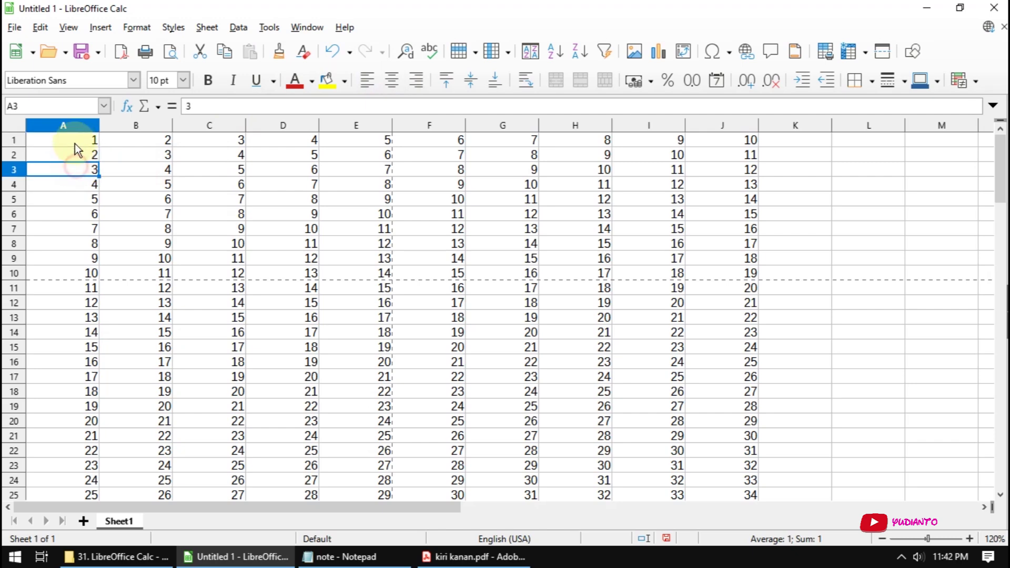
{"action": "left_click_drag", "start_coordinate": [74, 141], "coordinate": [352, 272]}
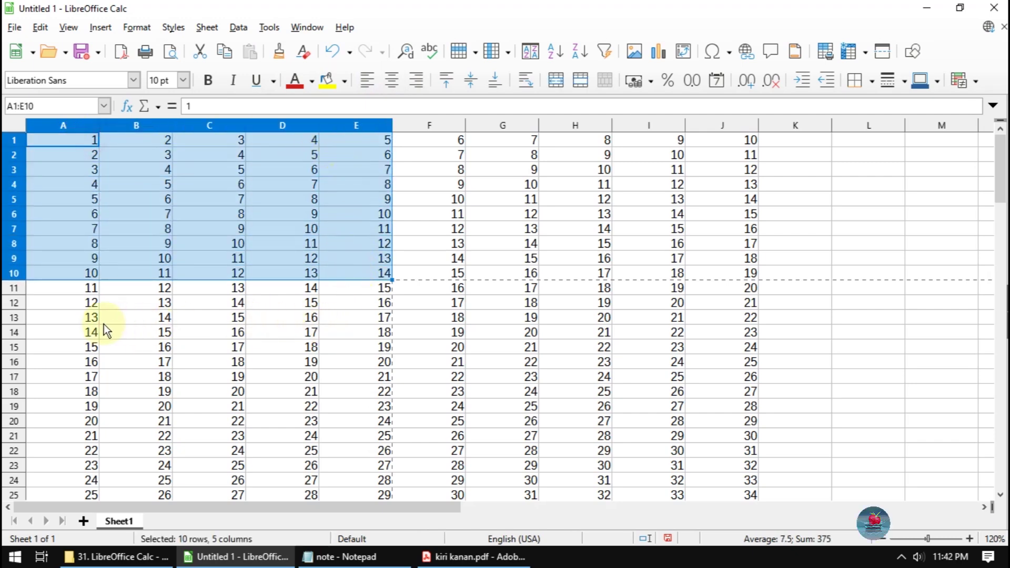
{"action": "mouse_move", "coordinate": [69, 290]}
{"action": "left_mouse_down"}
{"action": "mouse_move", "coordinate": [354, 355]}
{"action": "mouse_move", "coordinate": [360, 420]}
{"action": "left_mouse_up"}
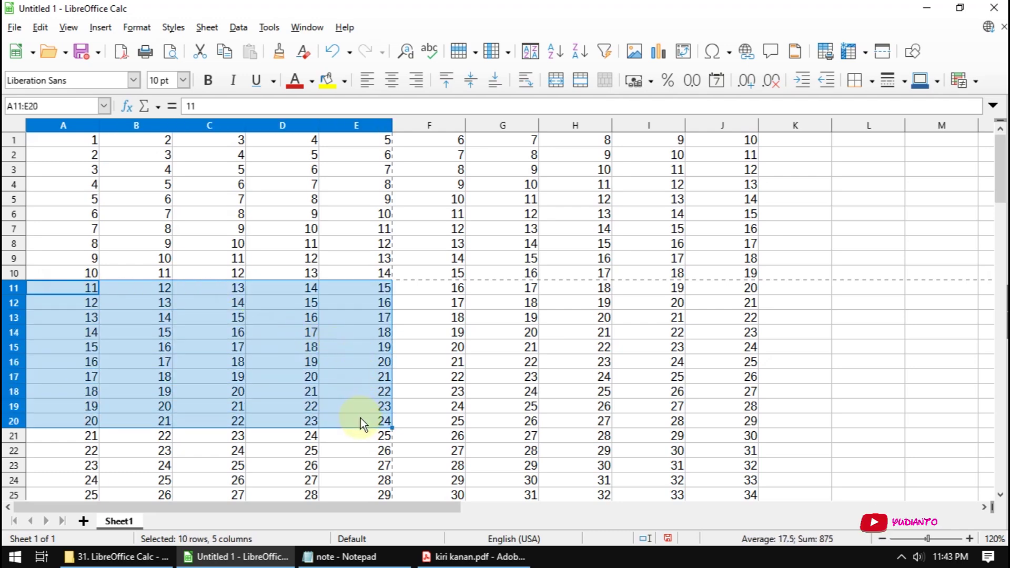
{"action": "left_click", "coordinate": [138, 30]}
{"action": "mouse_move", "coordinate": [171, 251]}
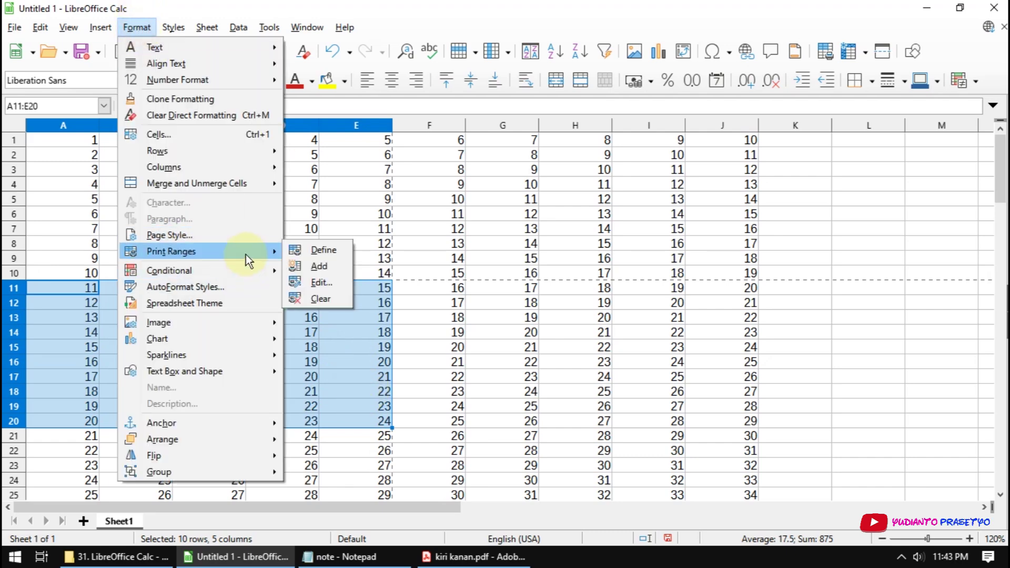
{"action": "left_click", "coordinate": [325, 269]}
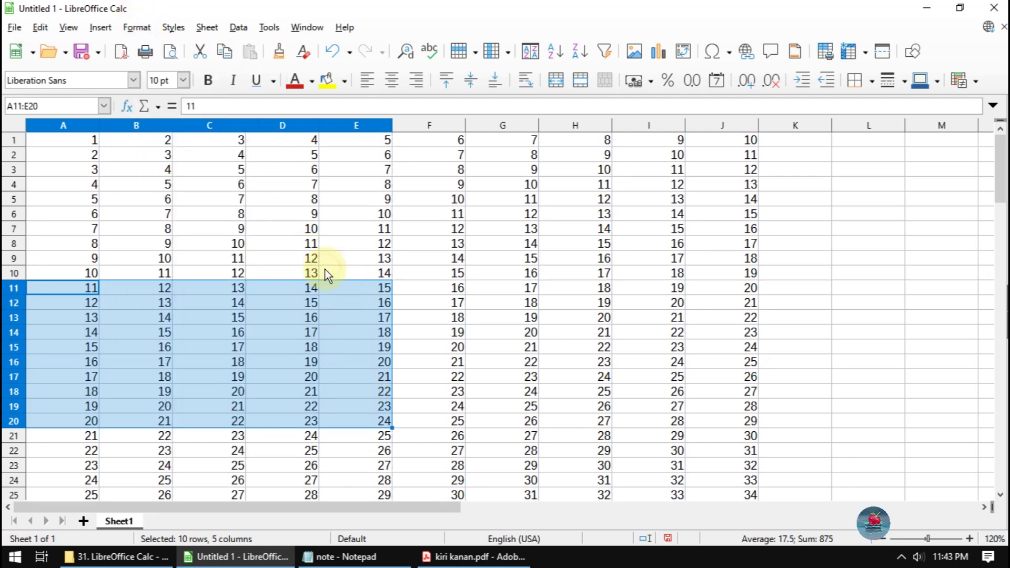
{"action": "left_click", "coordinate": [942, 290]}
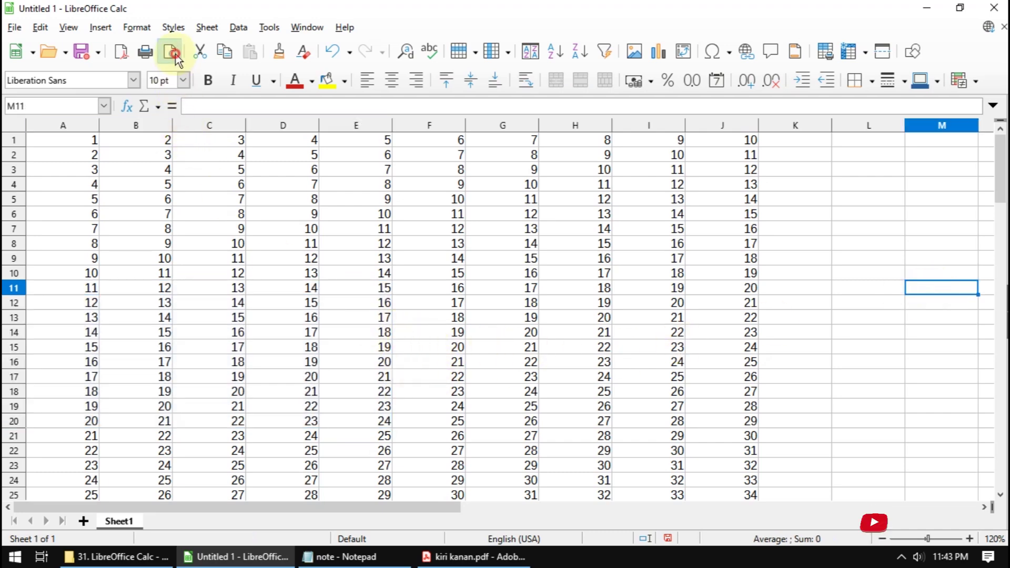
{"action": "left_click", "coordinate": [169, 51]}
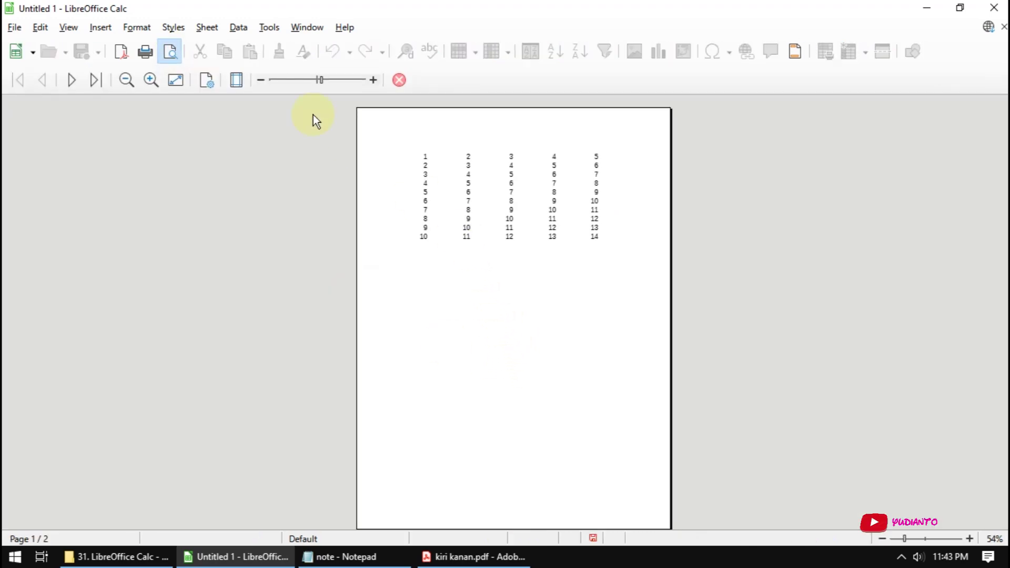
{"action": "left_click", "coordinate": [398, 80]}
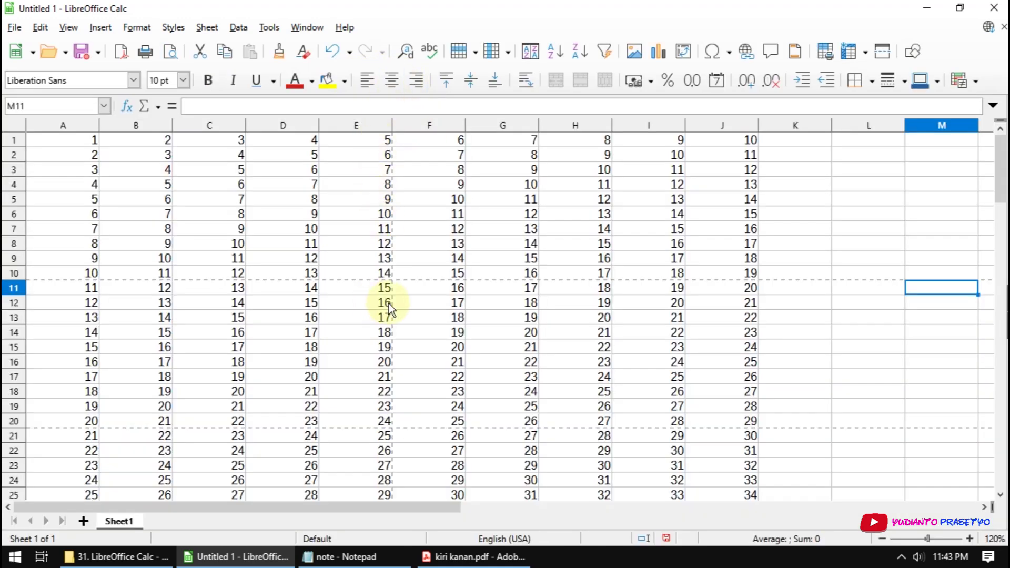
{"action": "left_click", "coordinate": [171, 52]}
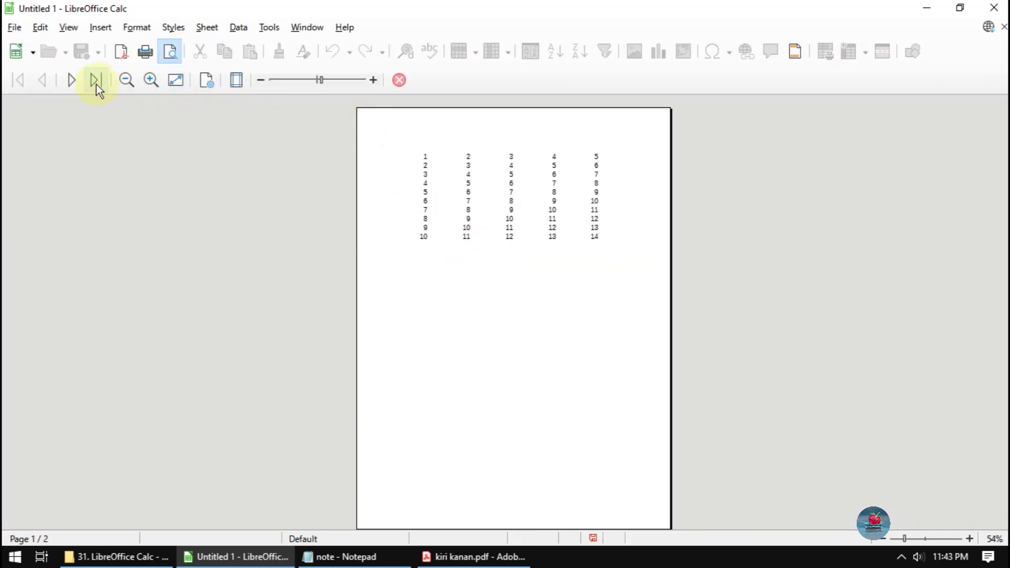
{"action": "left_click", "coordinate": [72, 80]}
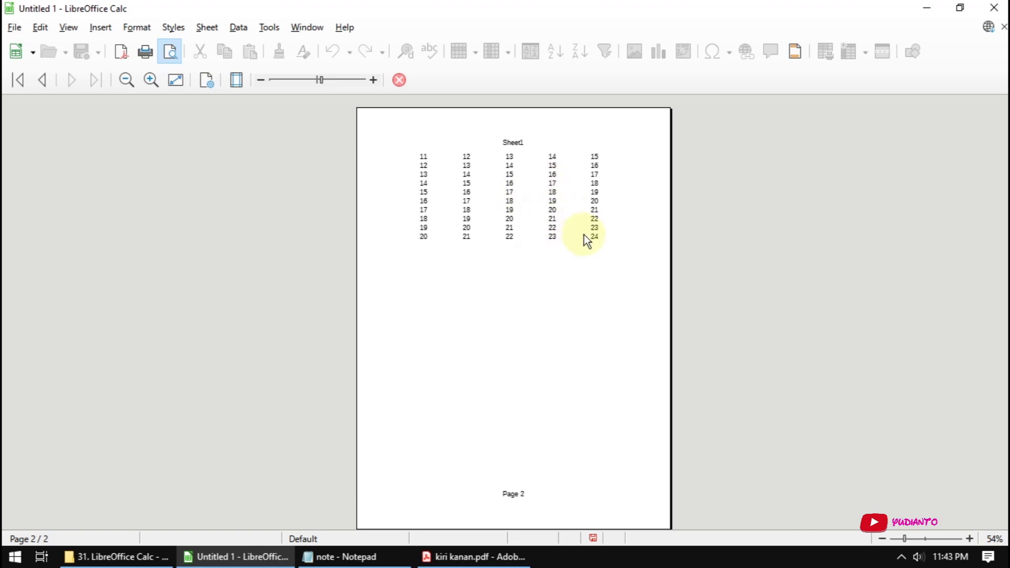
{"action": "left_click", "coordinate": [44, 81]}
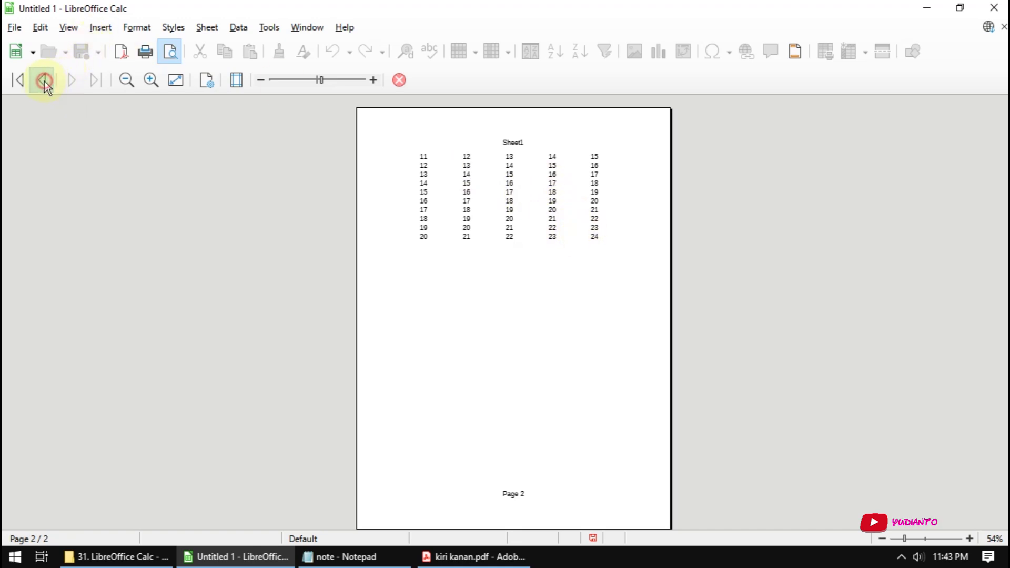
{"action": "left_click", "coordinate": [404, 79]}
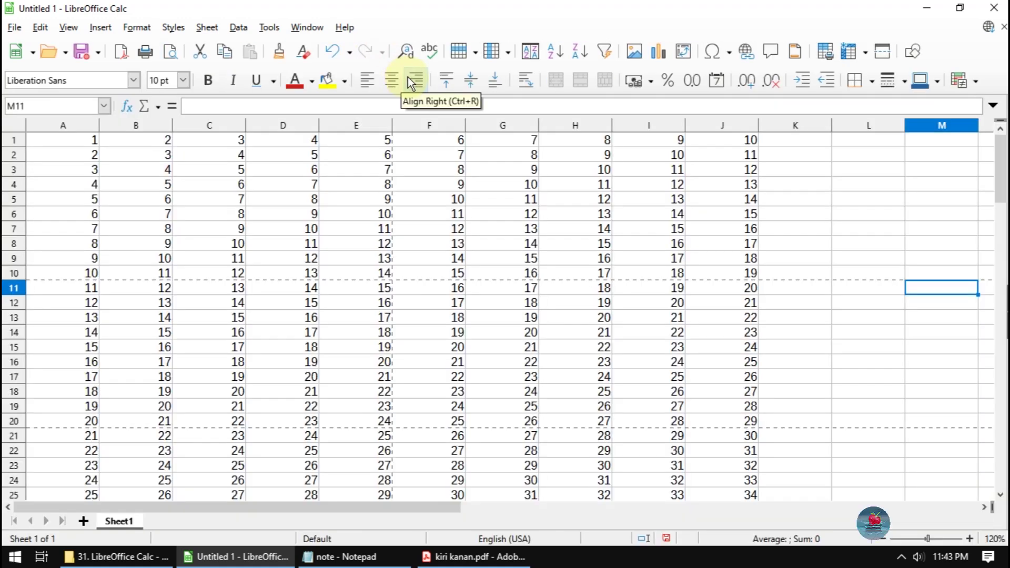
{"action": "left_click", "coordinate": [172, 52]}
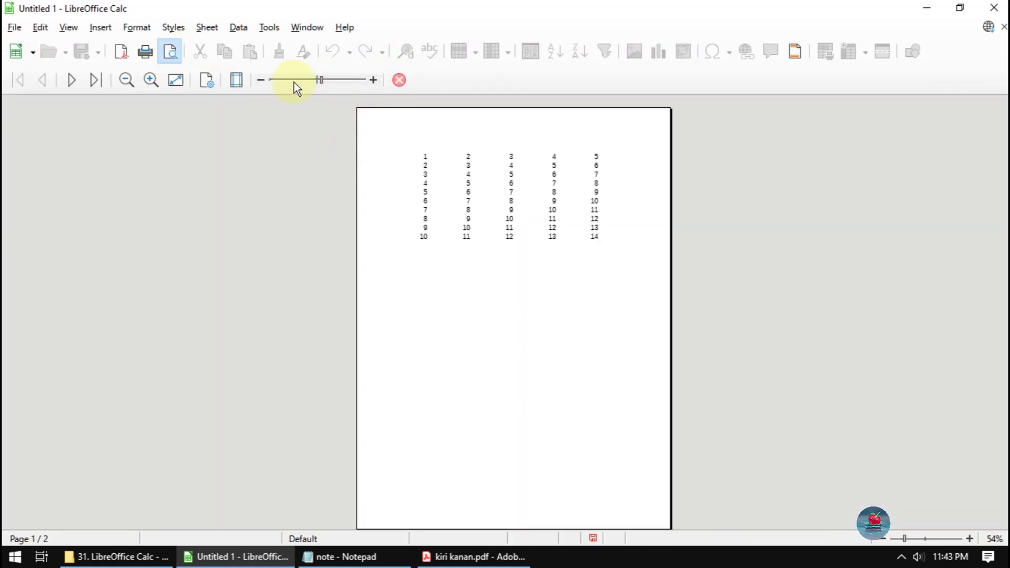
{"action": "left_click", "coordinate": [260, 80]}
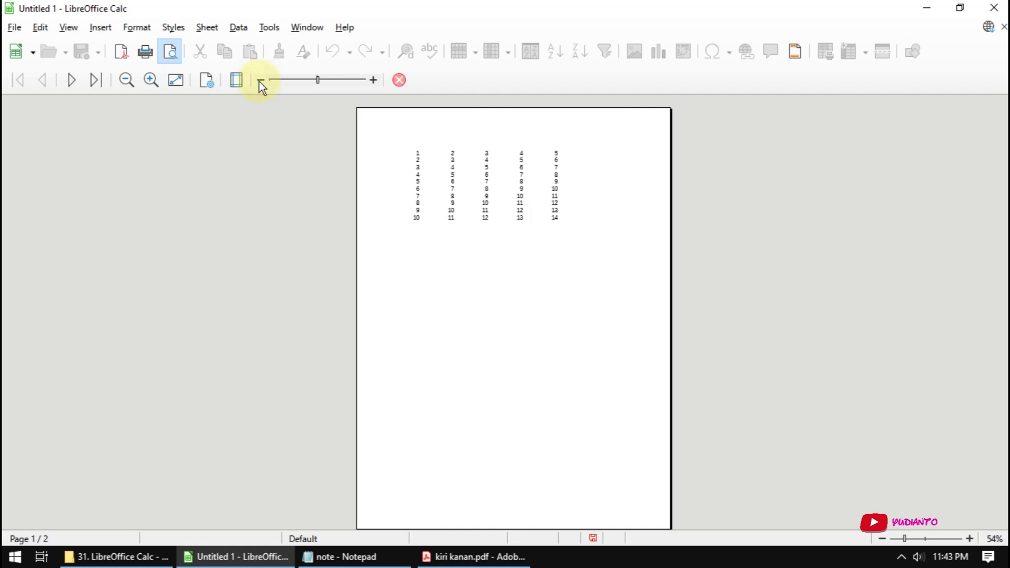
{"action": "left_click", "coordinate": [403, 80]}
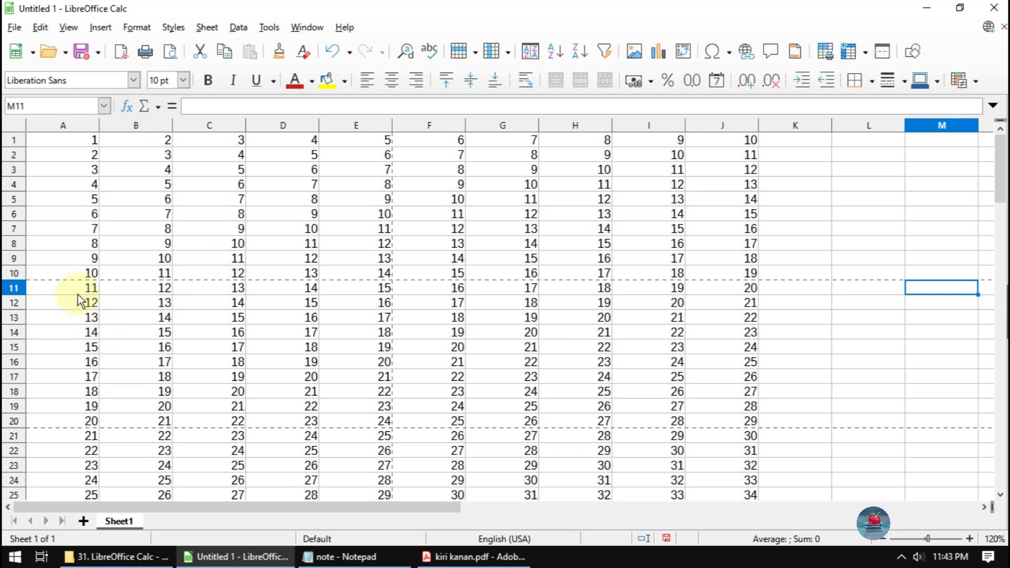
{"action": "mouse_move", "coordinate": [72, 284]}
{"action": "left_mouse_down"}
{"action": "mouse_move", "coordinate": [330, 364]}
{"action": "mouse_move", "coordinate": [363, 363]}
{"action": "left_mouse_up"}
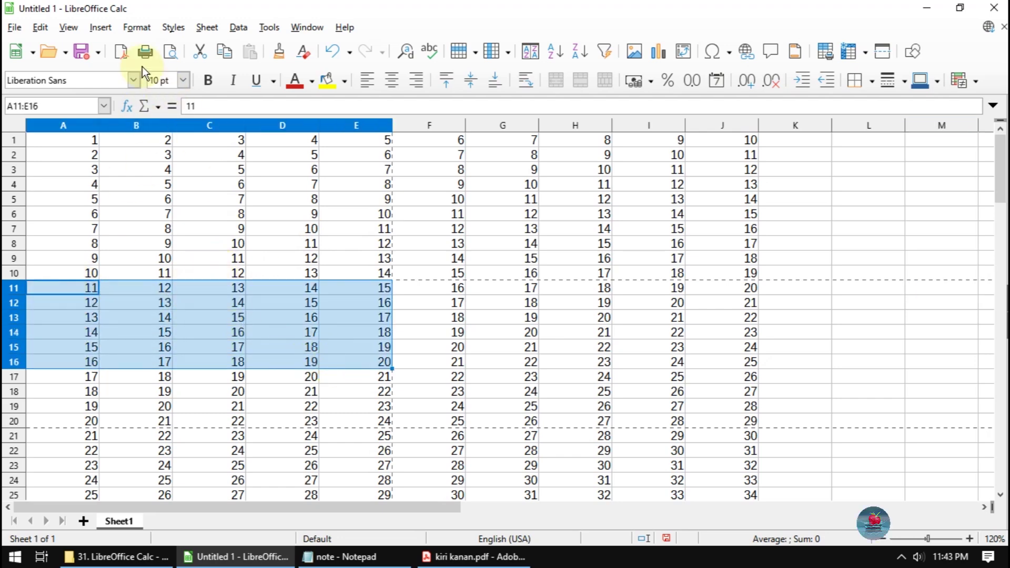
- In Edit Print Ranges, pick A1:E15 on the sheet and delete the old ranges from the field
{"action": "left_click", "coordinate": [136, 26]}
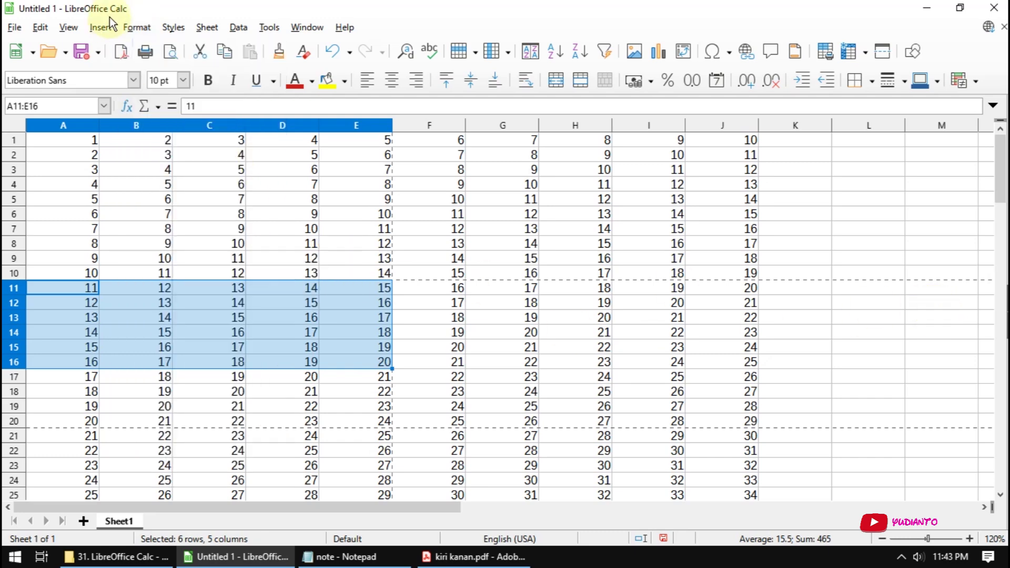
{"action": "left_click", "coordinate": [136, 27]}
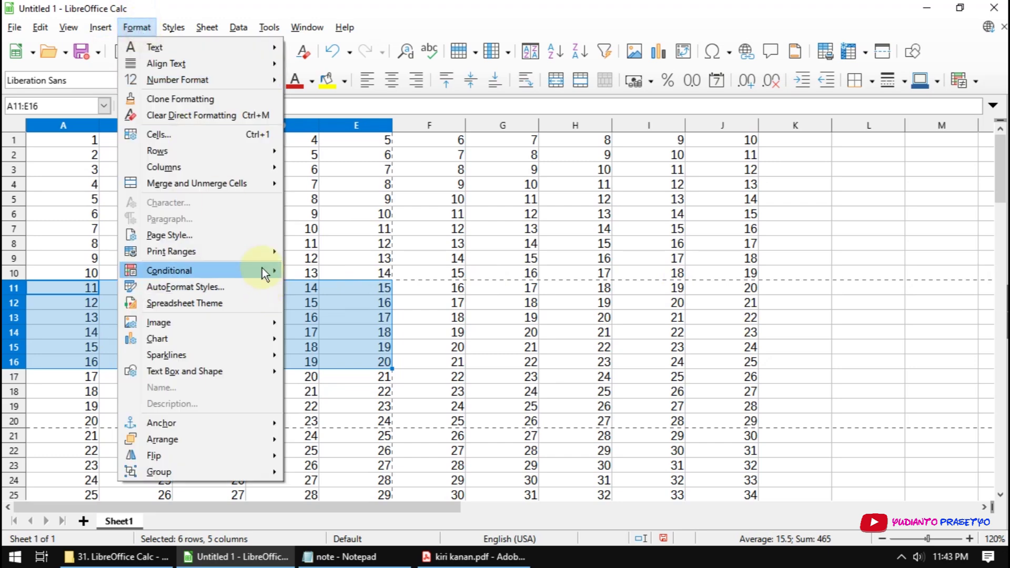
{"action": "mouse_move", "coordinate": [171, 251]}
{"action": "left_click", "coordinate": [333, 280]}
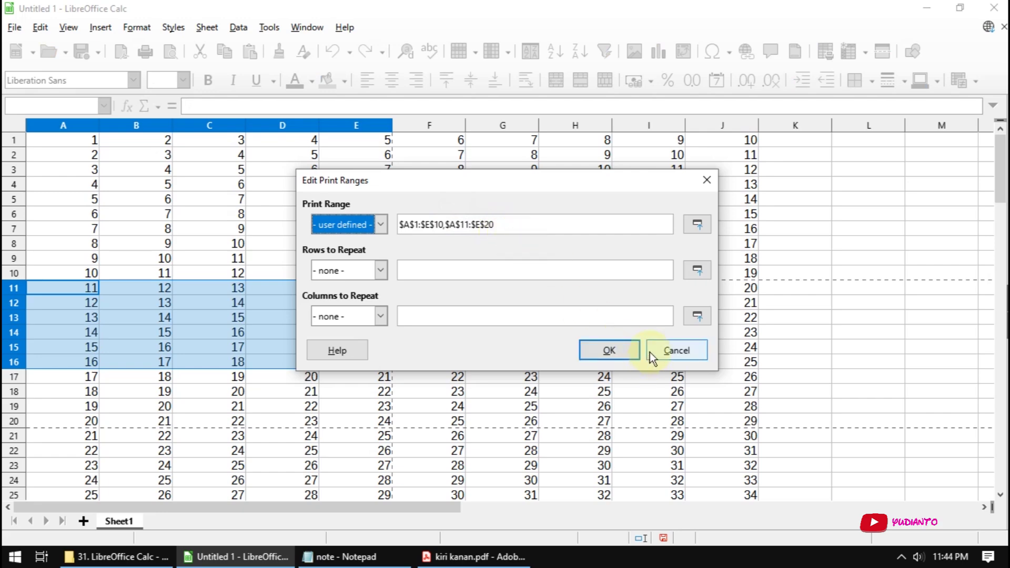
{"action": "left_click", "coordinate": [697, 225]}
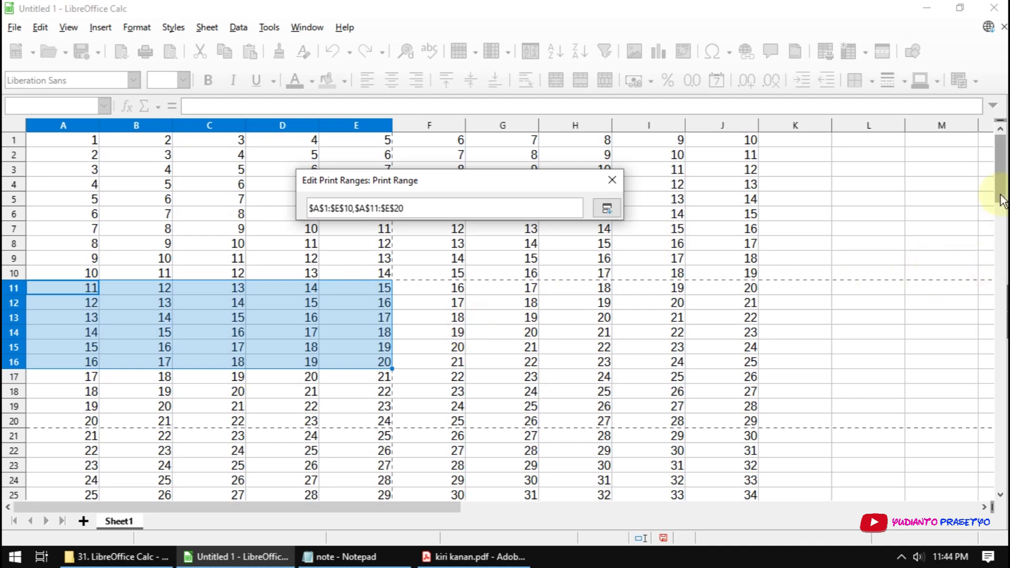
{"action": "mouse_move", "coordinate": [50, 139]}
{"action": "left_mouse_down"}
{"action": "mouse_move", "coordinate": [353, 229]}
{"action": "mouse_move", "coordinate": [354, 331]}
{"action": "left_mouse_up"}
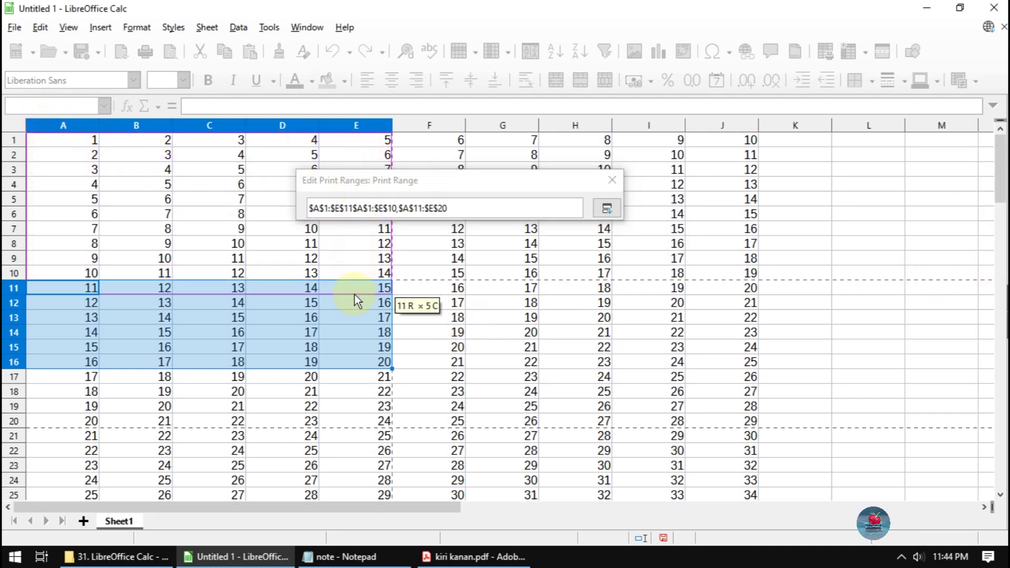
{"action": "left_click_drag", "start_coordinate": [354, 332], "coordinate": [354, 342]}
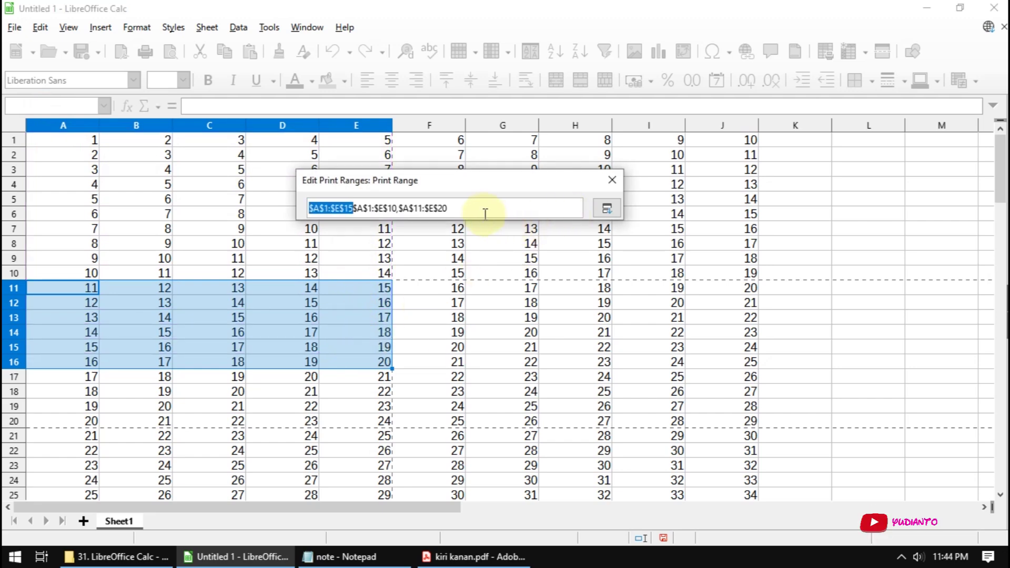
{"action": "left_click_drag", "start_coordinate": [354, 208], "coordinate": [473, 210]}
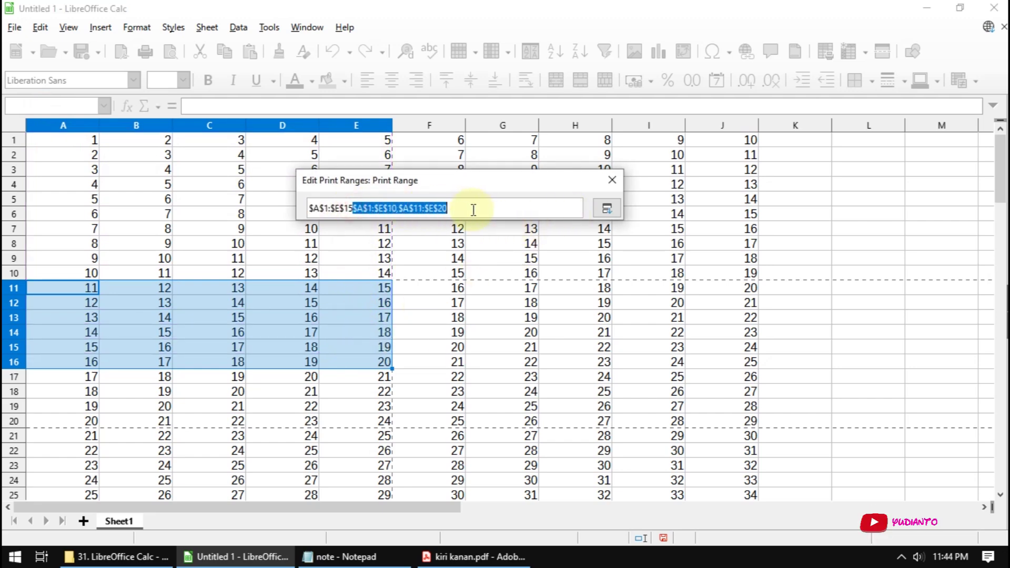
{"action": "key", "text": "Delete"}
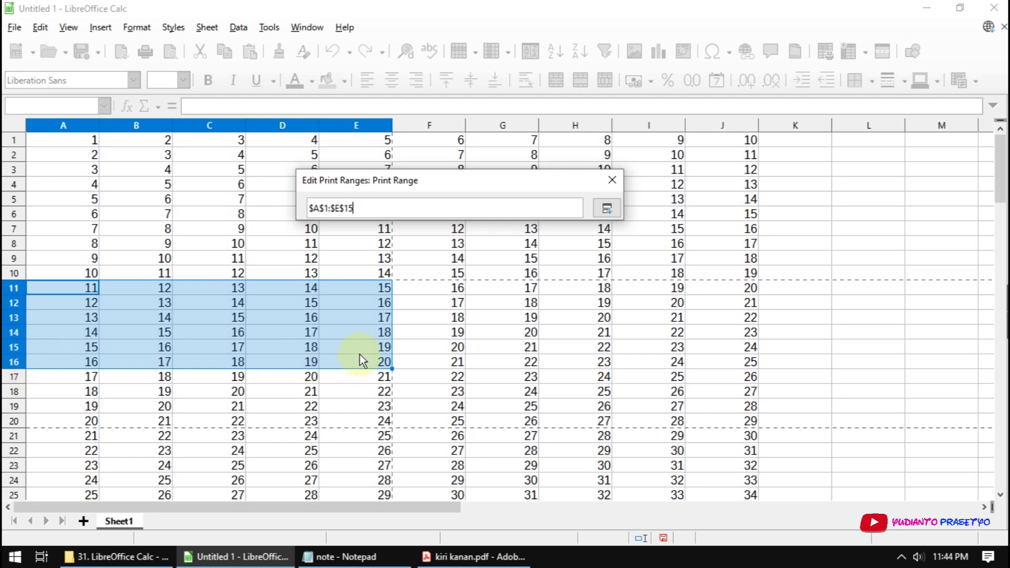
- Reselect A1:E15 as the print range, confirm with OK, and deselect
{"action": "left_click", "coordinate": [606, 208]}
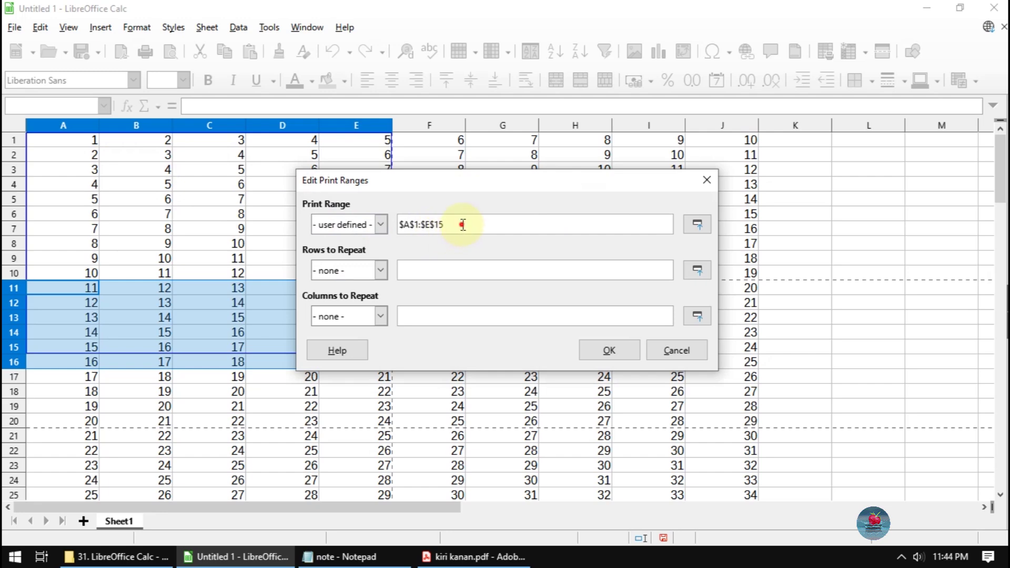
{"action": "left_click_drag", "start_coordinate": [462, 225], "coordinate": [372, 224]}
{"action": "left_click", "coordinate": [60, 142]}
{"action": "left_click_drag", "start_coordinate": [113, 147], "coordinate": [354, 343]}
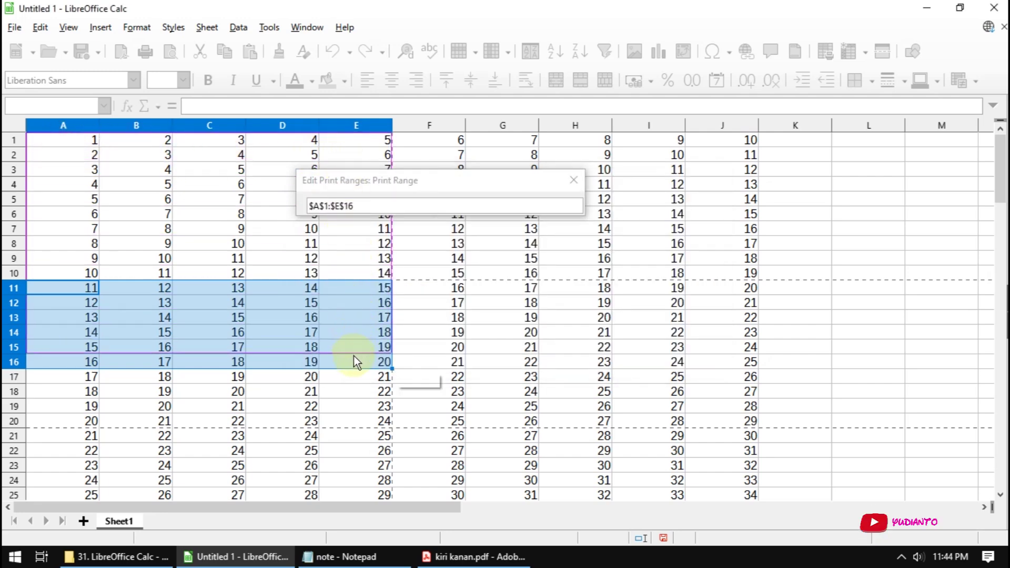
{"action": "left_click_drag", "start_coordinate": [352, 341], "coordinate": [353, 343]}
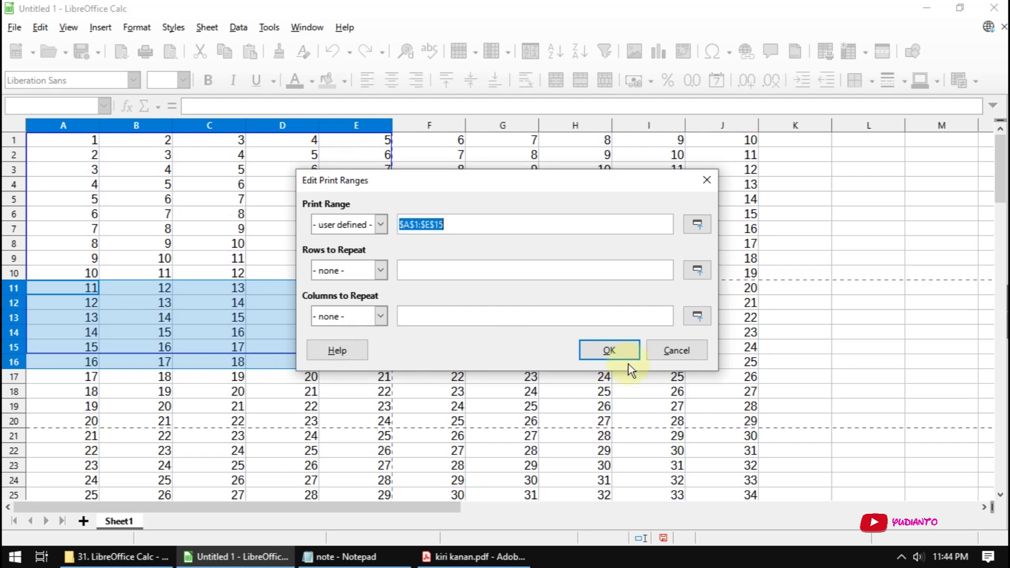
{"action": "left_click", "coordinate": [622, 351]}
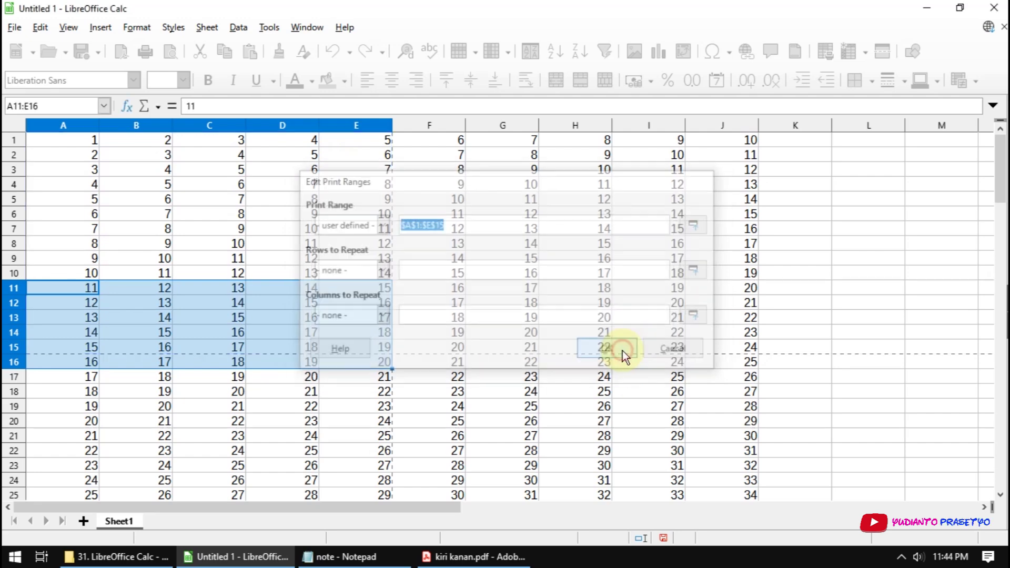
{"action": "left_click", "coordinate": [873, 334]}
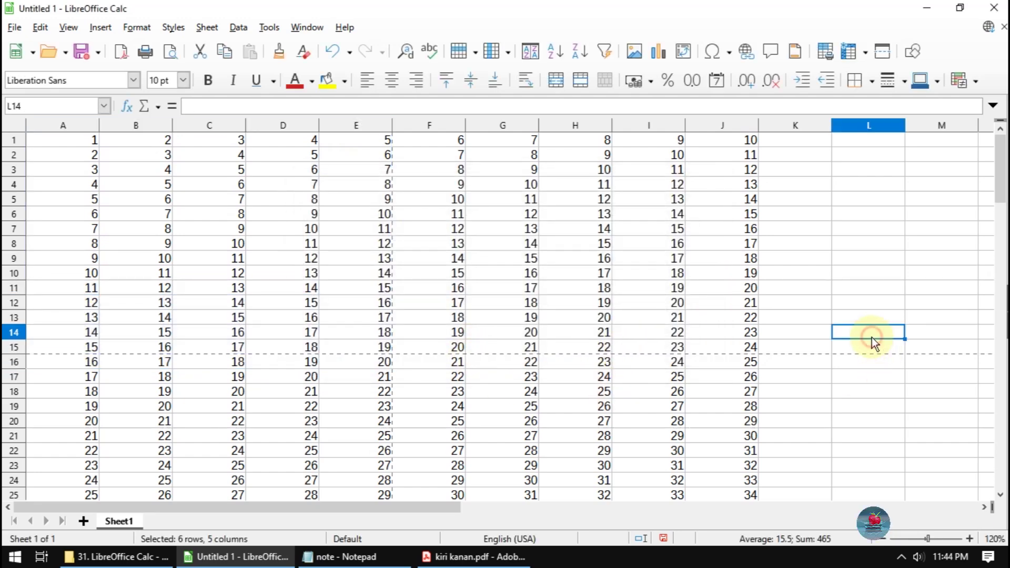
{"action": "left_click", "coordinate": [170, 52]}
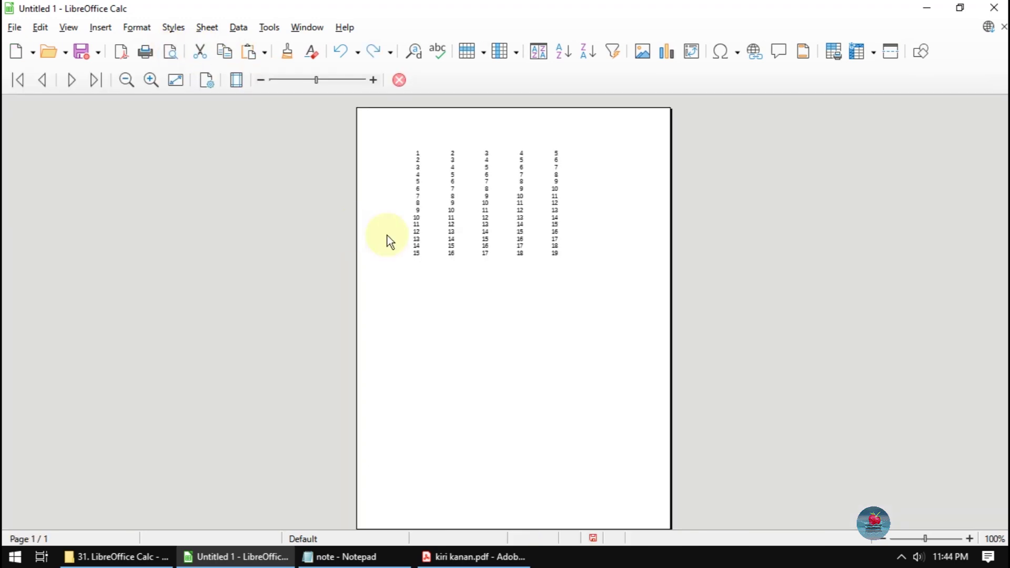
{"action": "left_click", "coordinate": [374, 79]}
{"action": "left_click", "coordinate": [374, 79]}
{"action": "left_click", "coordinate": [374, 79]}
{"action": "left_click", "coordinate": [375, 80]}
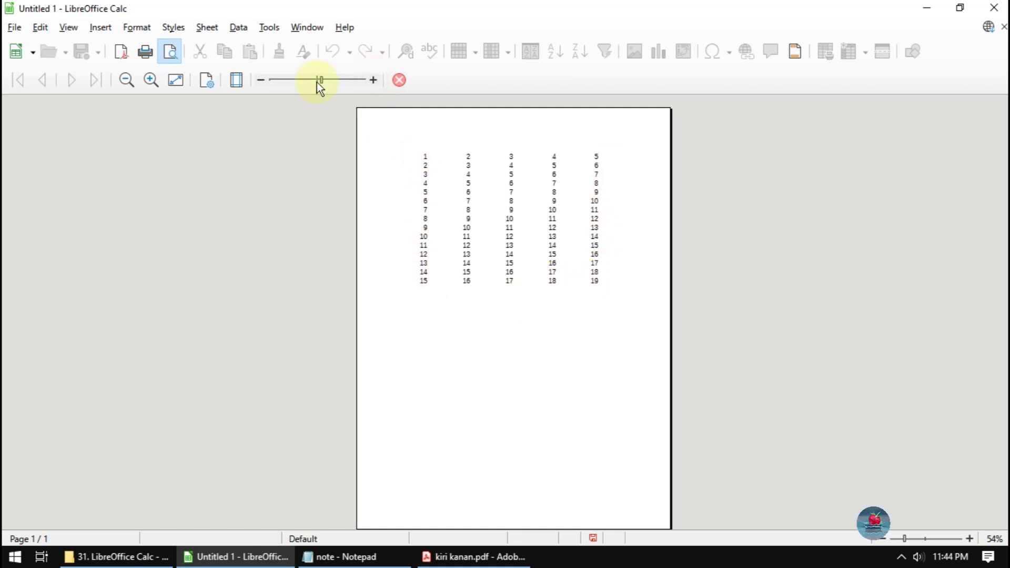
{"action": "left_click", "coordinate": [258, 80]}
{"action": "left_click", "coordinate": [258, 79]}
{"action": "left_click", "coordinate": [259, 79]}
{"action": "left_click", "coordinate": [403, 80]}
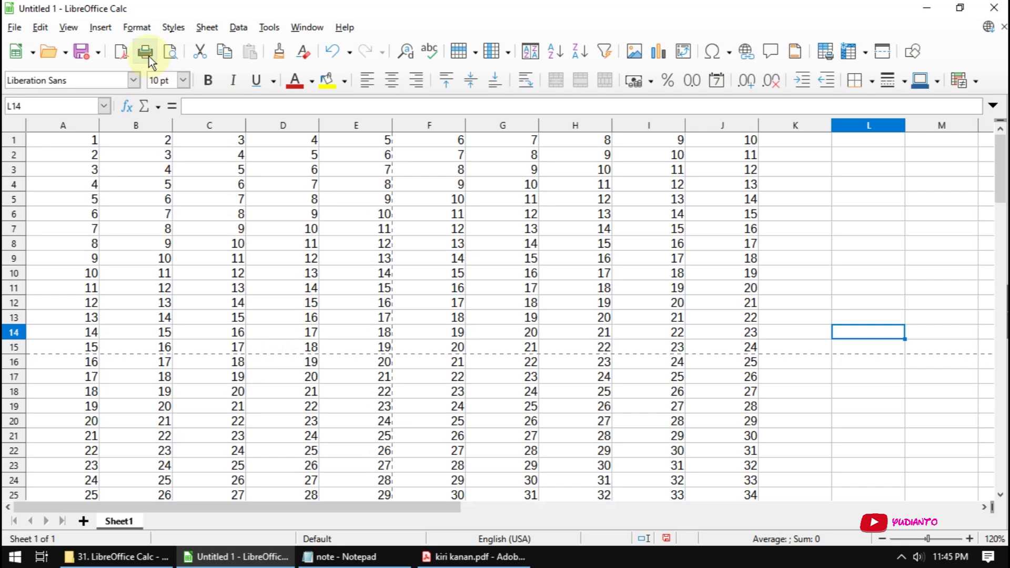
{"action": "left_click", "coordinate": [136, 28]}
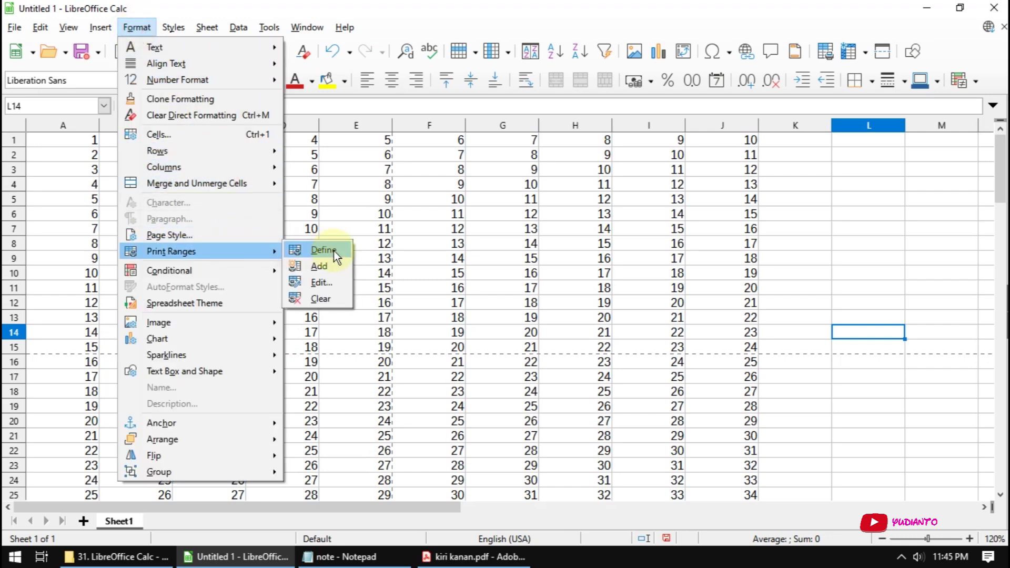
{"action": "mouse_move", "coordinate": [170, 251]}
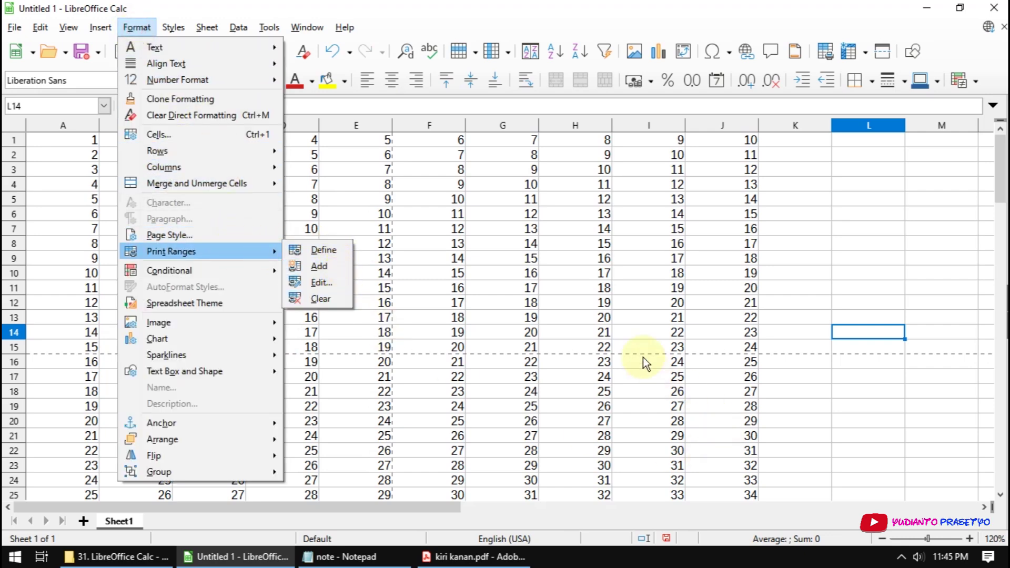
- Select A1:J100 and define it as the print range, then scroll to check the page breaks
{"action": "left_click", "coordinate": [800, 408]}
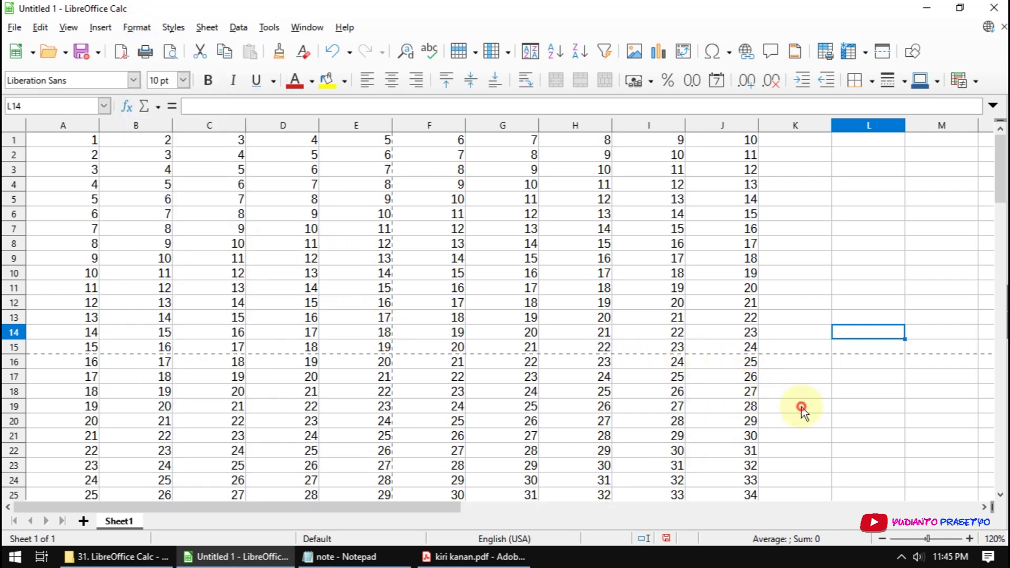
{"action": "left_click", "coordinate": [68, 140]}
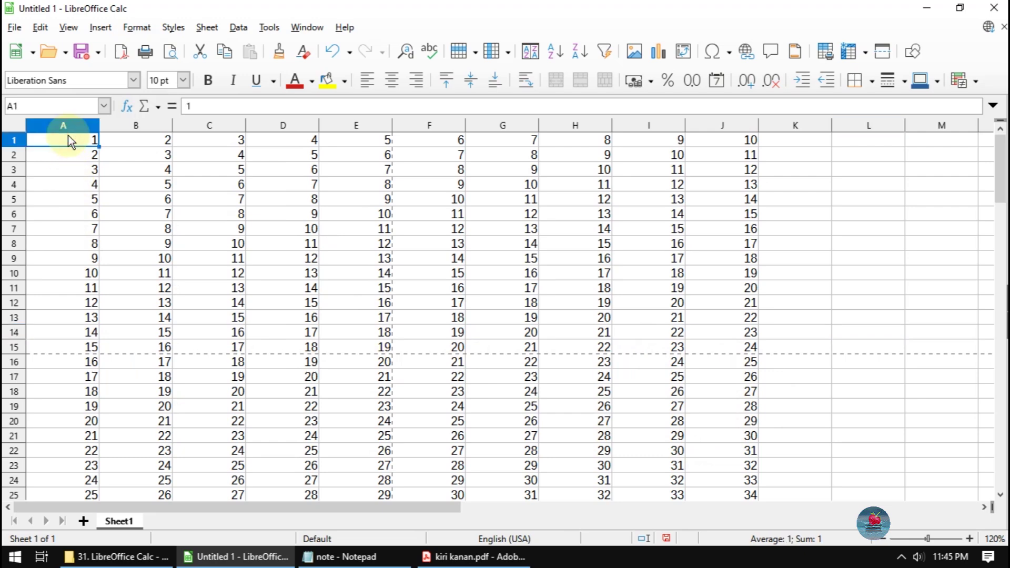
{"action": "key", "text": "ctrl+shift+Right"}
{"action": "key", "text": "ctrl+shift+Down"}
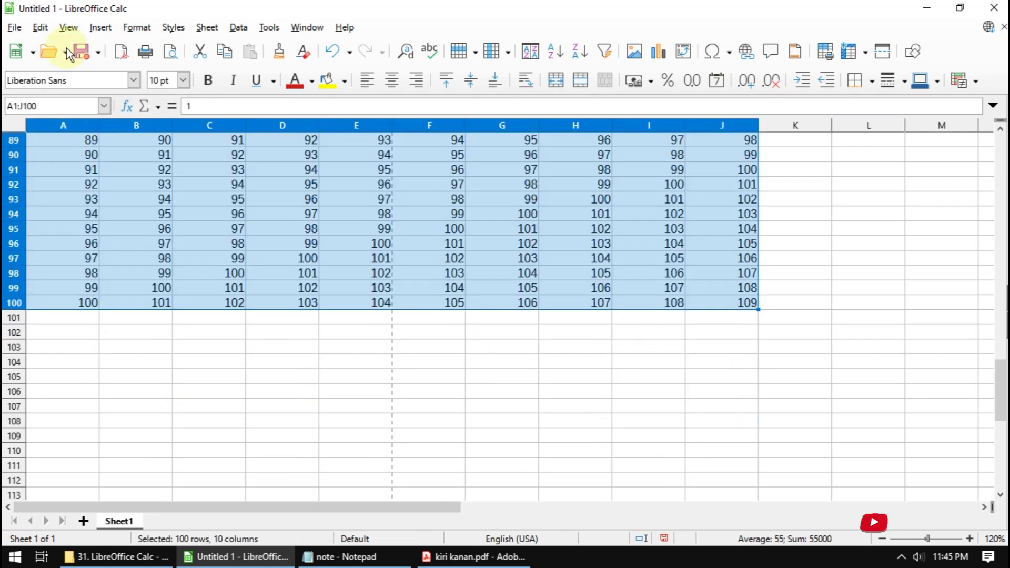
{"action": "left_click", "coordinate": [137, 28]}
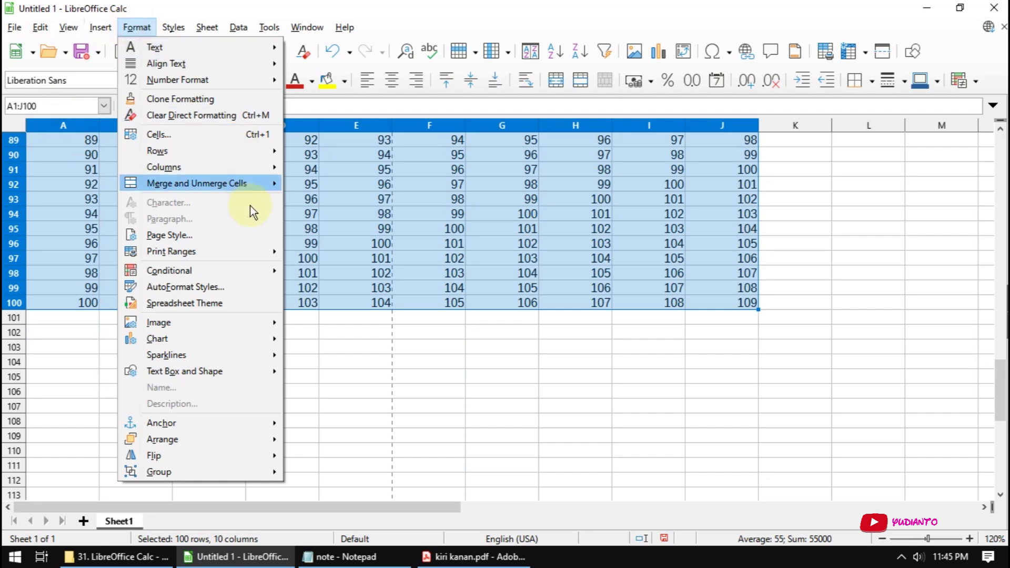
{"action": "mouse_move", "coordinate": [171, 251]}
{"action": "left_click", "coordinate": [327, 299]}
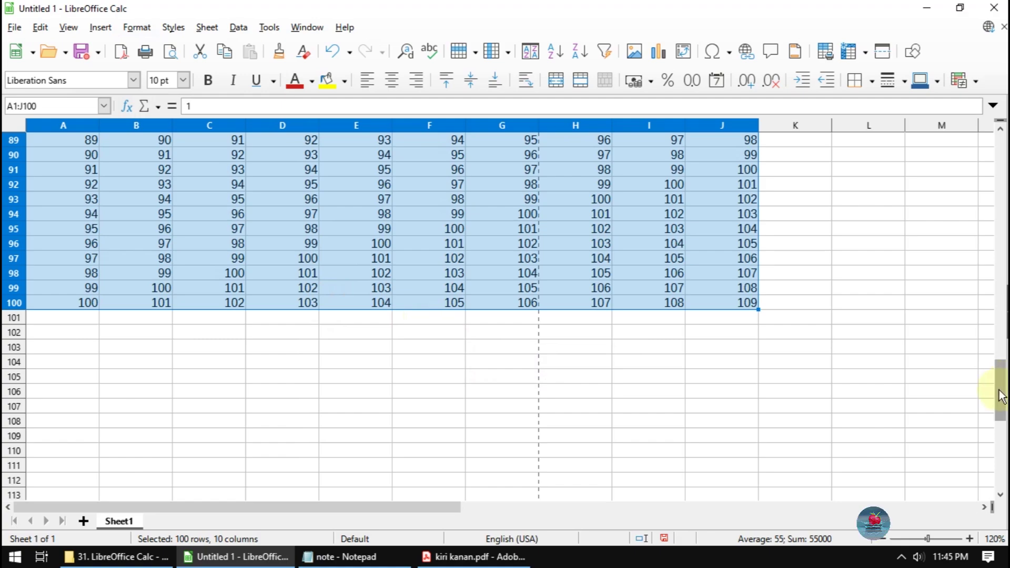
{"action": "left_click_drag", "start_coordinate": [999, 387], "coordinate": [999, 158]}
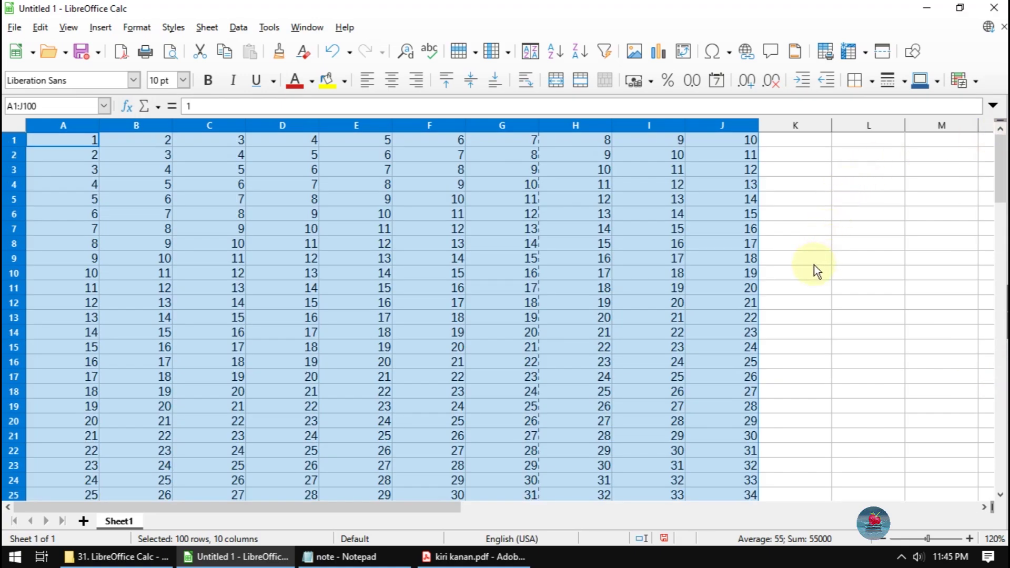
{"action": "scroll", "coordinate": [805, 279], "scroll_direction": "down", "scroll_amount": 5}
{"action": "scroll", "coordinate": [806, 283], "scroll_direction": "down", "scroll_amount": 4}
{"action": "scroll", "coordinate": [804, 283], "scroll_direction": "down", "scroll_amount": 6}
{"action": "scroll", "coordinate": [804, 283], "scroll_direction": "up", "scroll_amount": 1}
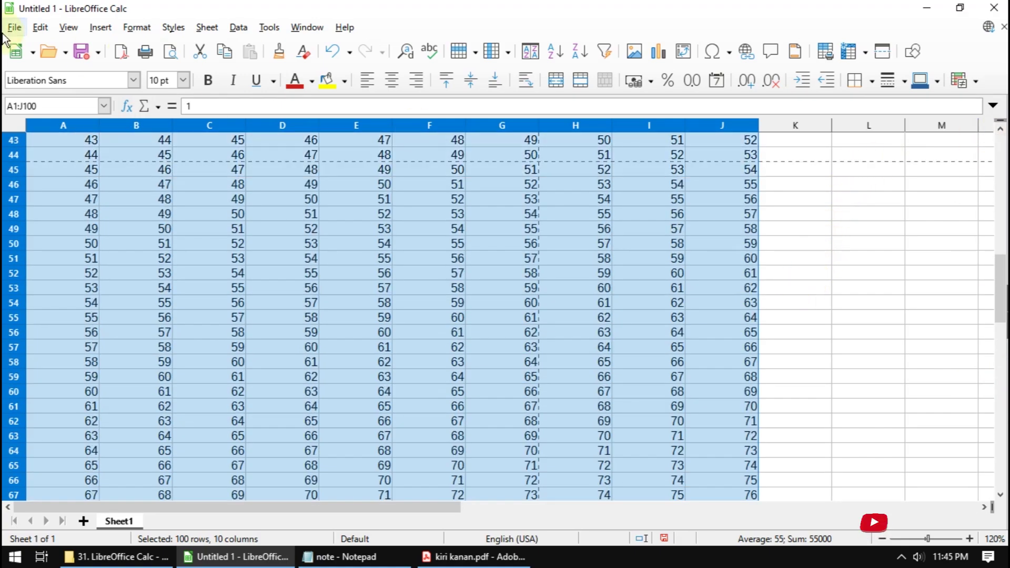
- Save the grid as Untitled 1.ods in ODF format and close kiri kanan.pdf in Acrobat
{"action": "left_click", "coordinate": [82, 51]}
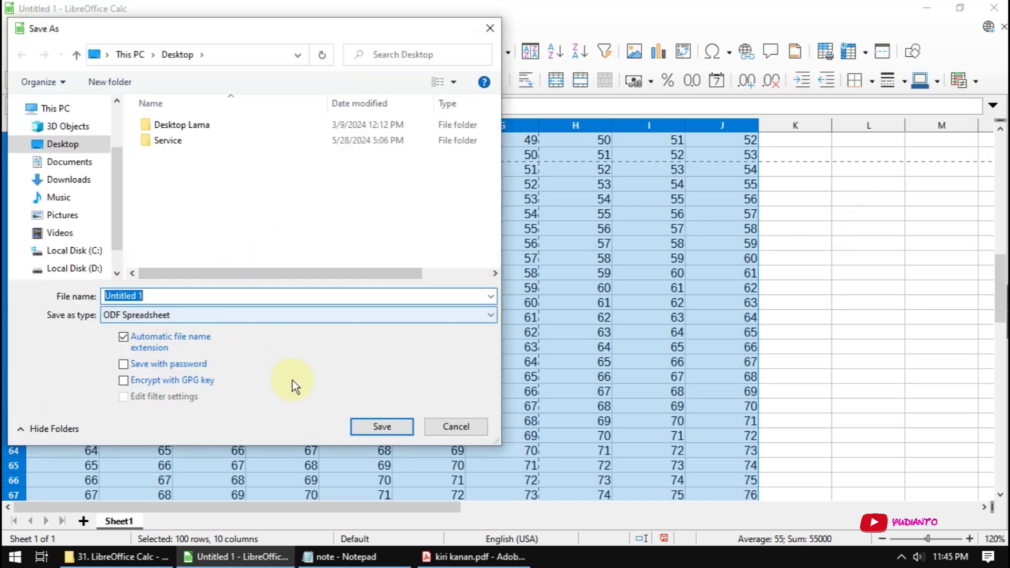
{"action": "left_click", "coordinate": [373, 430]}
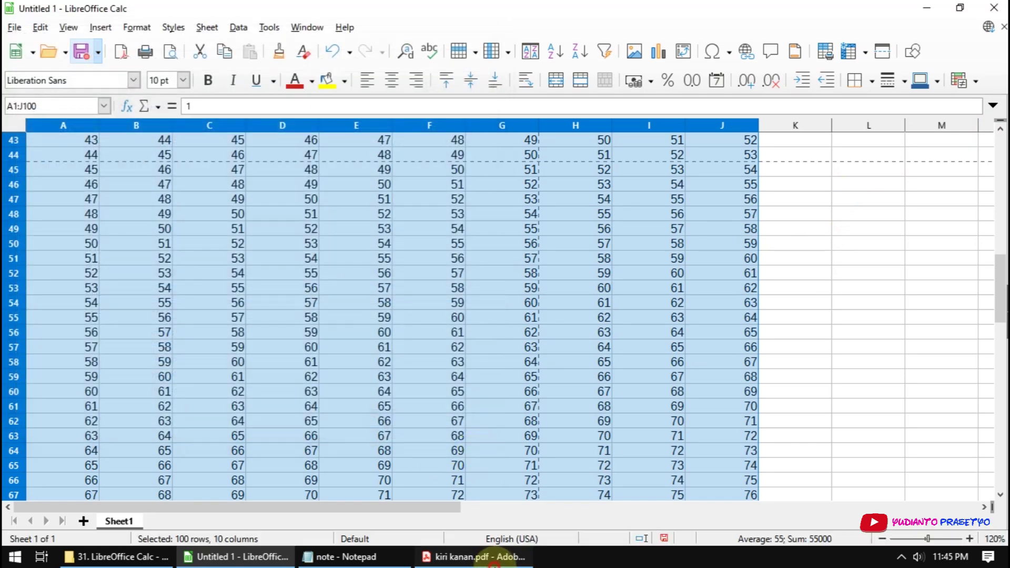
{"action": "left_click", "coordinate": [494, 558]}
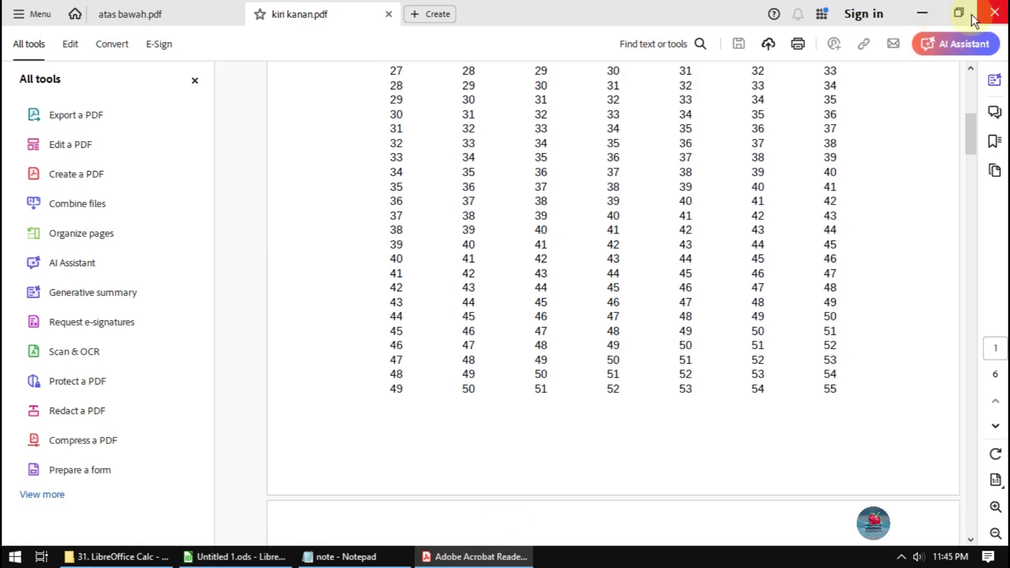
{"action": "left_click", "coordinate": [979, 13]}
- Minimize the Notepad notes and close the Calc spreadsheet window
{"action": "left_click", "coordinate": [926, 8]}
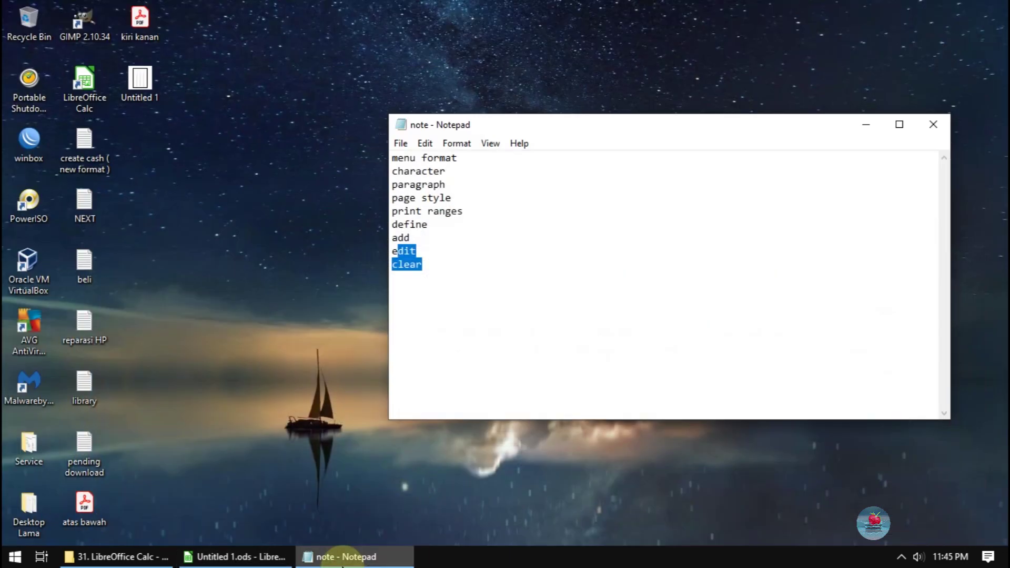
{"action": "left_click", "coordinate": [343, 557]}
{"action": "left_click", "coordinate": [237, 557]}
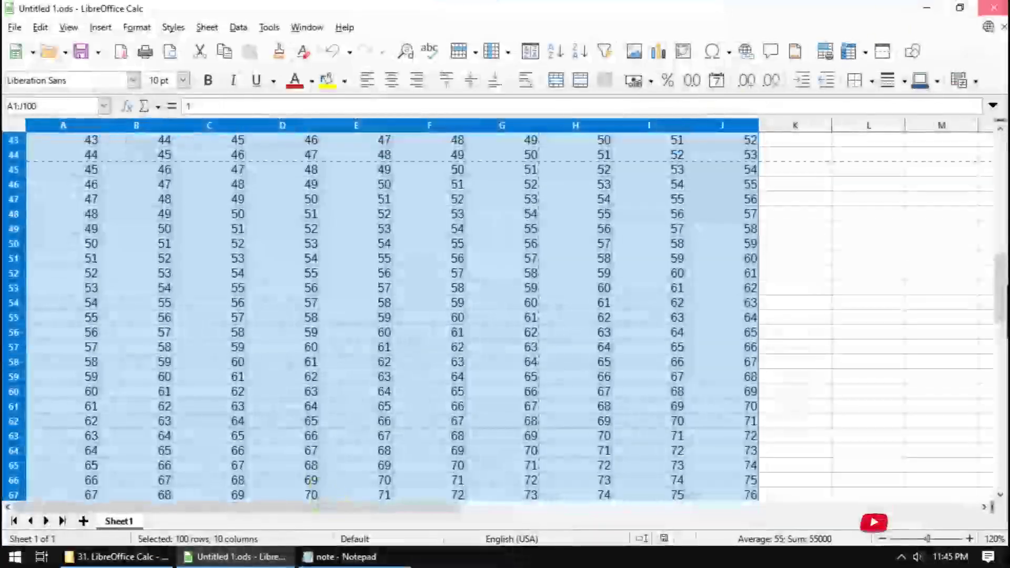
{"action": "key", "text": "alt+F4"}
- Reopen Untitled 1.ods from the desktop, scroll through the grid, and clear its print range
{"action": "double_click", "coordinate": [139, 79]}
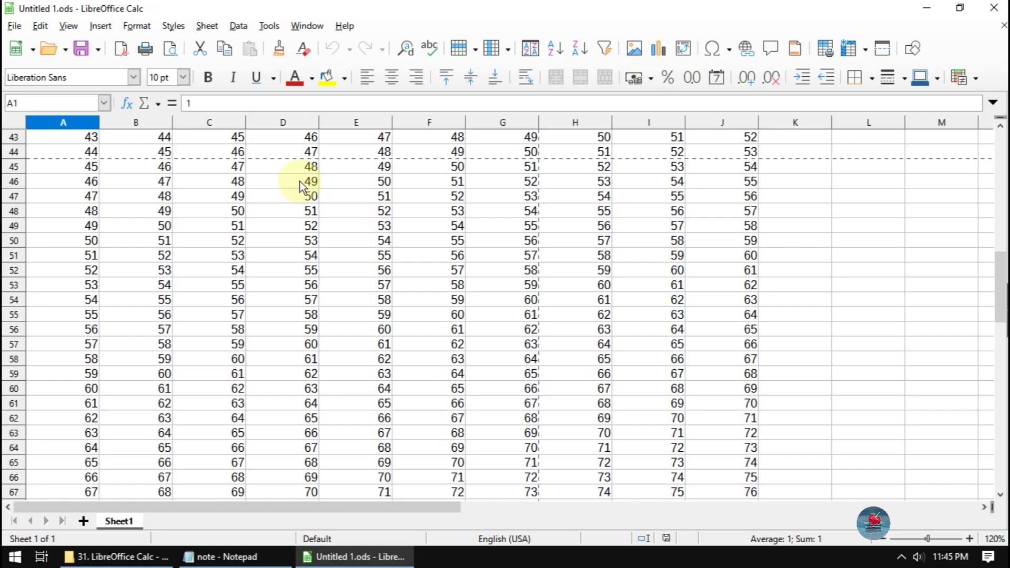
{"action": "scroll", "coordinate": [409, 273], "scroll_direction": "down", "scroll_amount": 5}
{"action": "scroll", "coordinate": [409, 273], "scroll_direction": "down", "scroll_amount": 5}
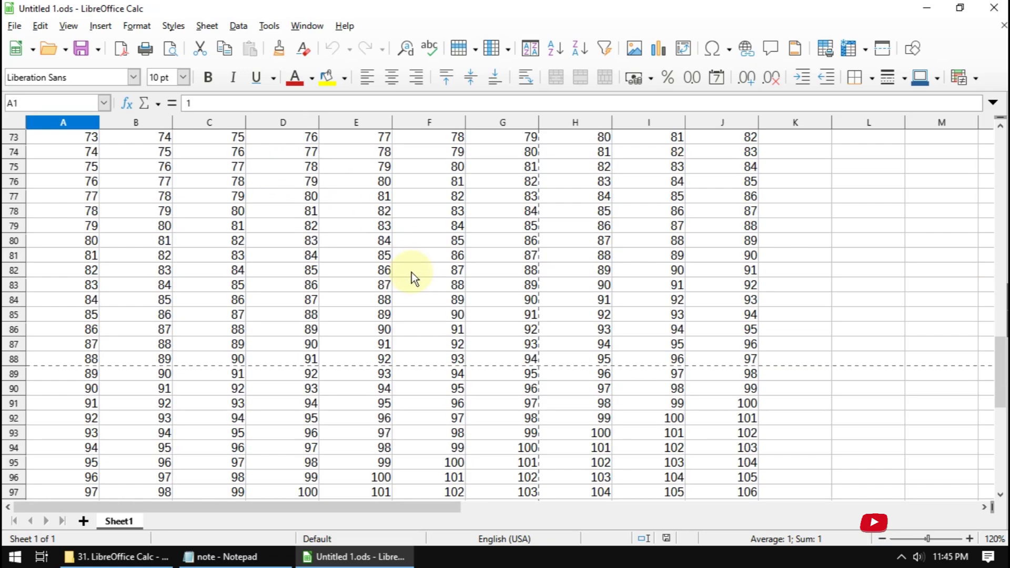
{"action": "scroll", "coordinate": [411, 272], "scroll_direction": "down", "scroll_amount": 3}
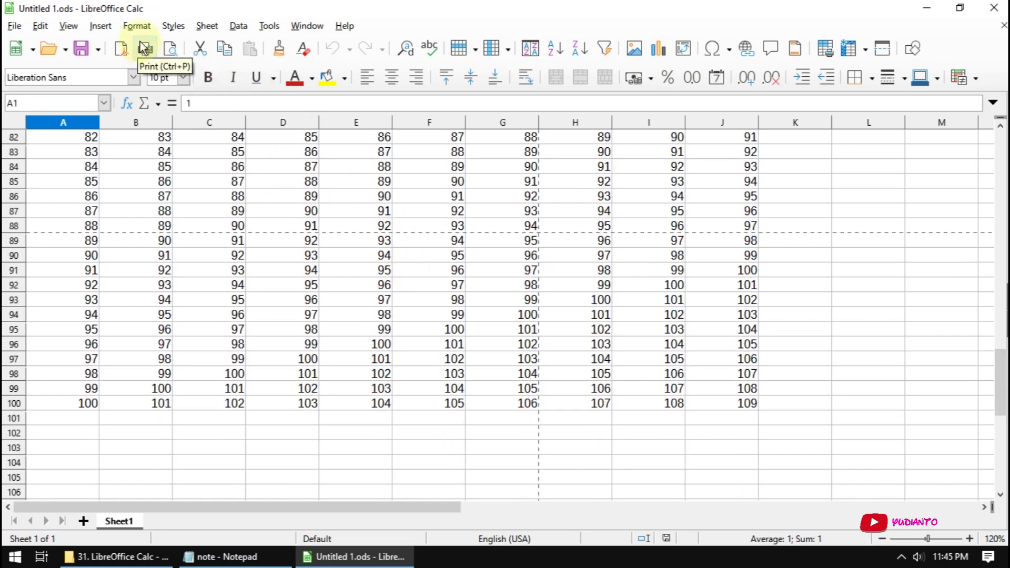
{"action": "scroll", "coordinate": [442, 250], "scroll_direction": "up", "scroll_amount": 8}
{"action": "scroll", "coordinate": [440, 251], "scroll_direction": "up", "scroll_amount": 11}
{"action": "scroll", "coordinate": [441, 250], "scroll_direction": "up", "scroll_amount": 8}
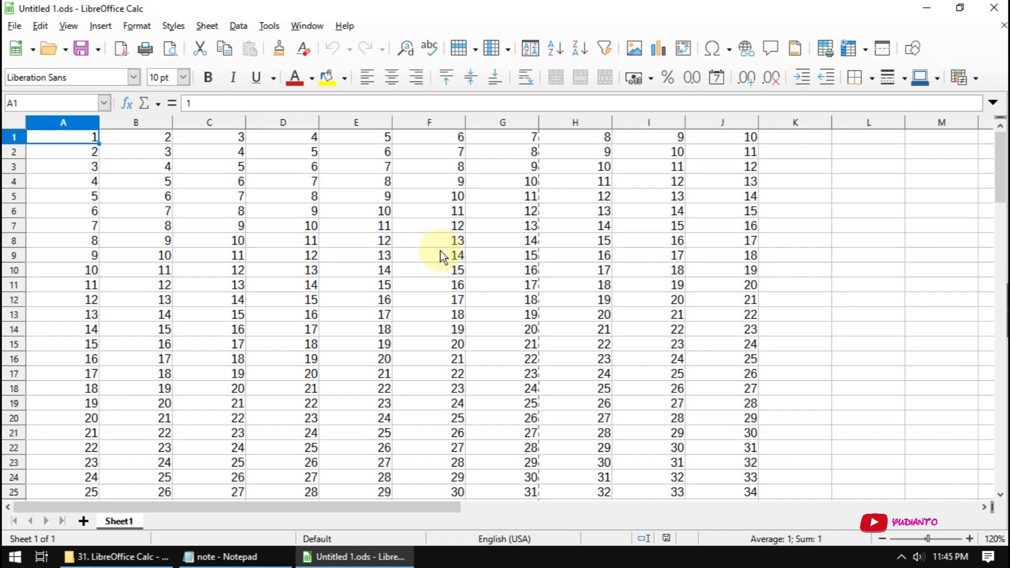
{"action": "left_click", "coordinate": [136, 26]}
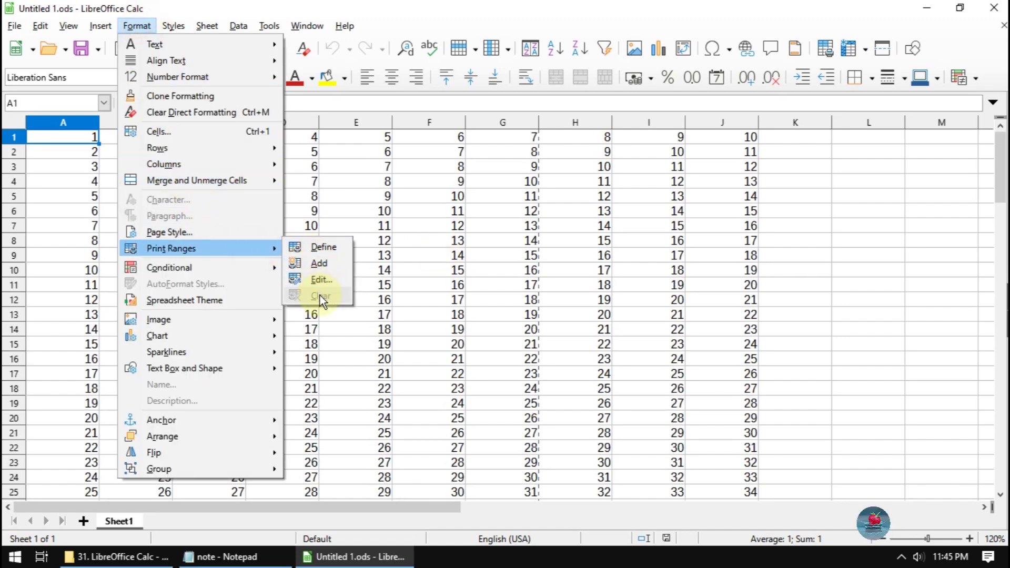
{"action": "left_click", "coordinate": [887, 238]}
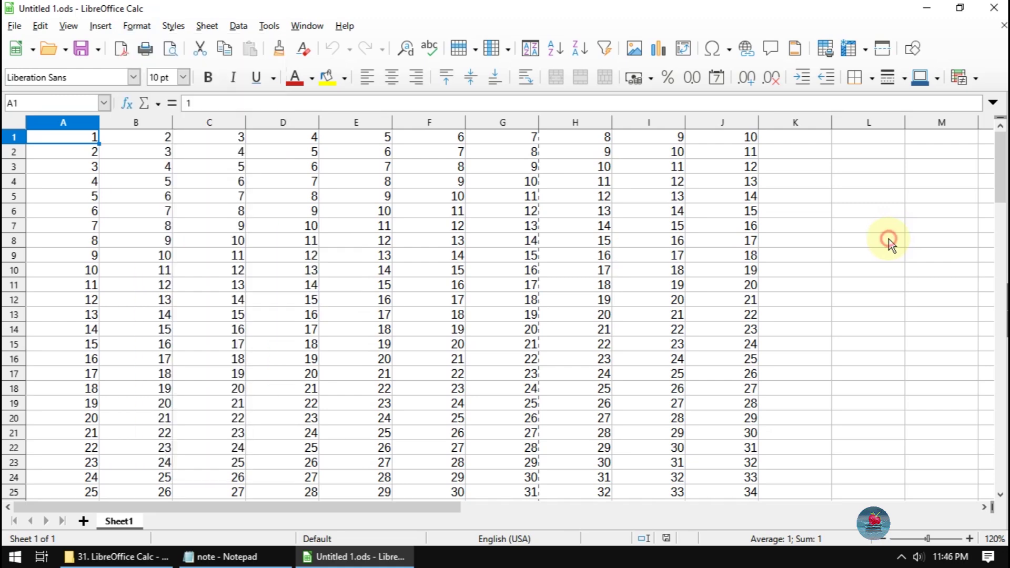
{"action": "left_click", "coordinate": [172, 48]}
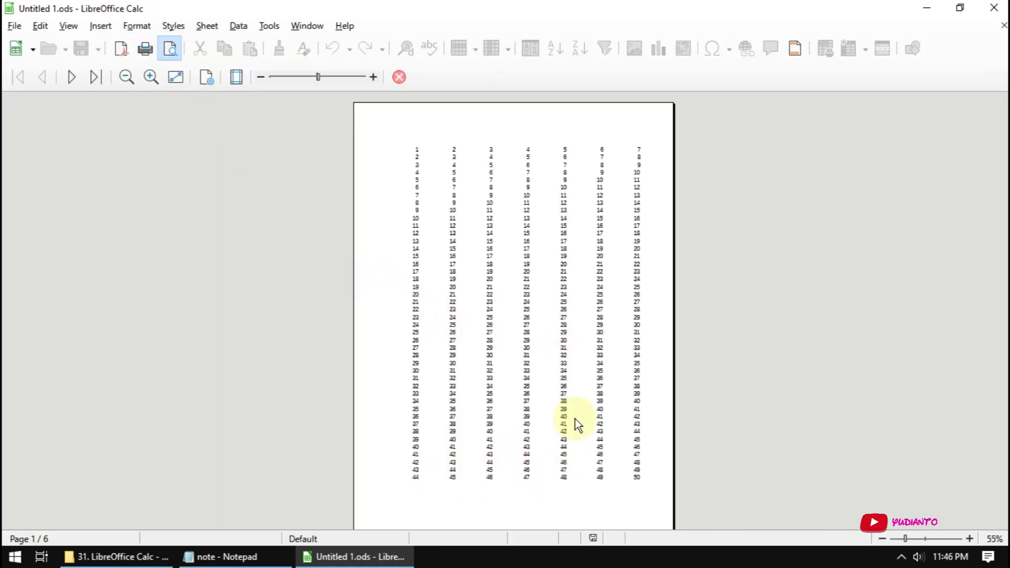
{"action": "scroll", "coordinate": [553, 370], "scroll_direction": "down", "scroll_amount": 2}
{"action": "scroll", "coordinate": [555, 369], "scroll_direction": "down", "scroll_amount": 3}
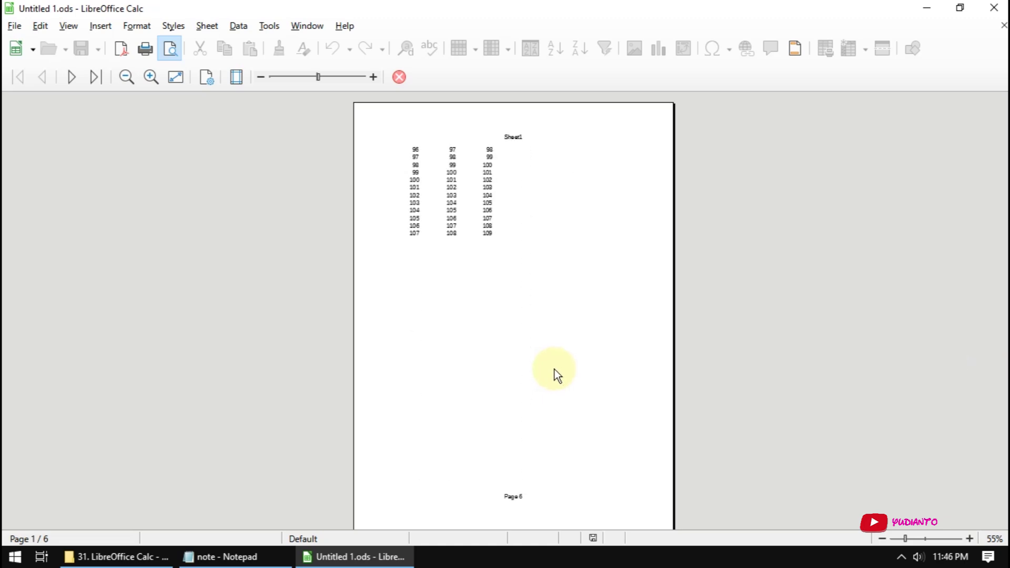
{"action": "scroll", "coordinate": [557, 366], "scroll_direction": "up", "scroll_amount": 3}
{"action": "scroll", "coordinate": [561, 364], "scroll_direction": "up", "scroll_amount": 2}
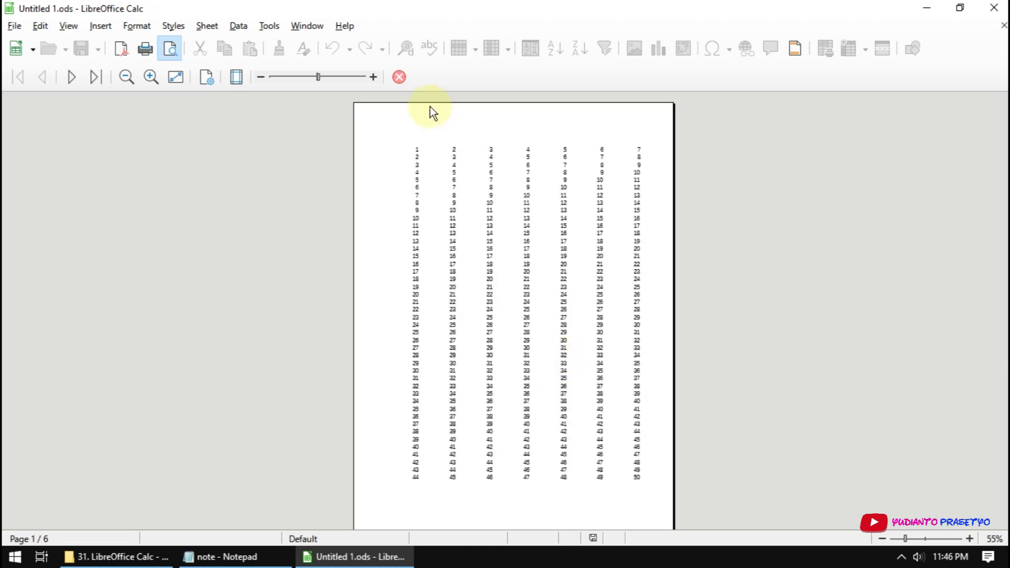
{"action": "left_click", "coordinate": [400, 81]}
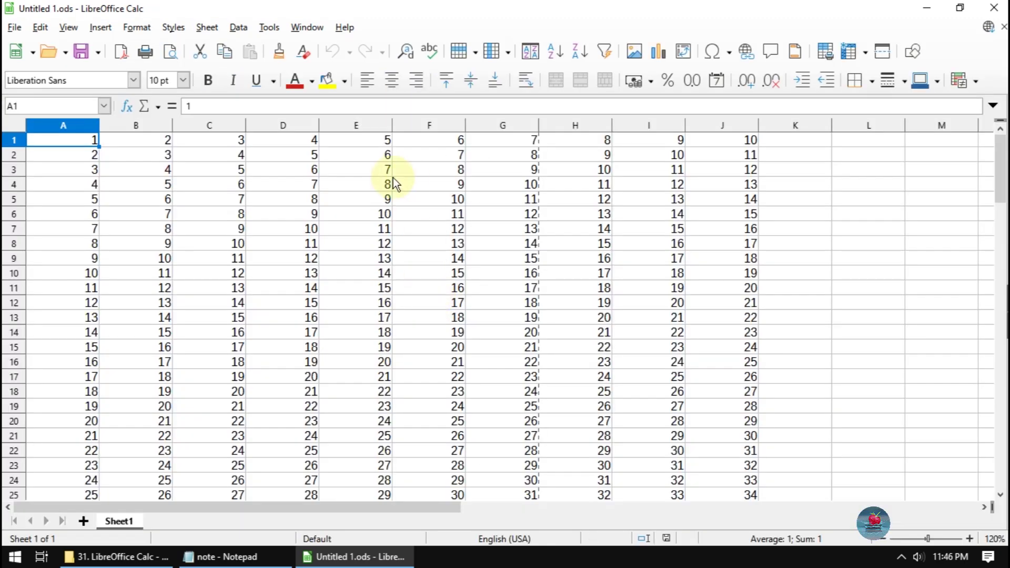
- Scroll down the grid and show the Format > Print Ranges commands
{"action": "scroll", "coordinate": [436, 316], "scroll_direction": "down", "scroll_amount": 2}
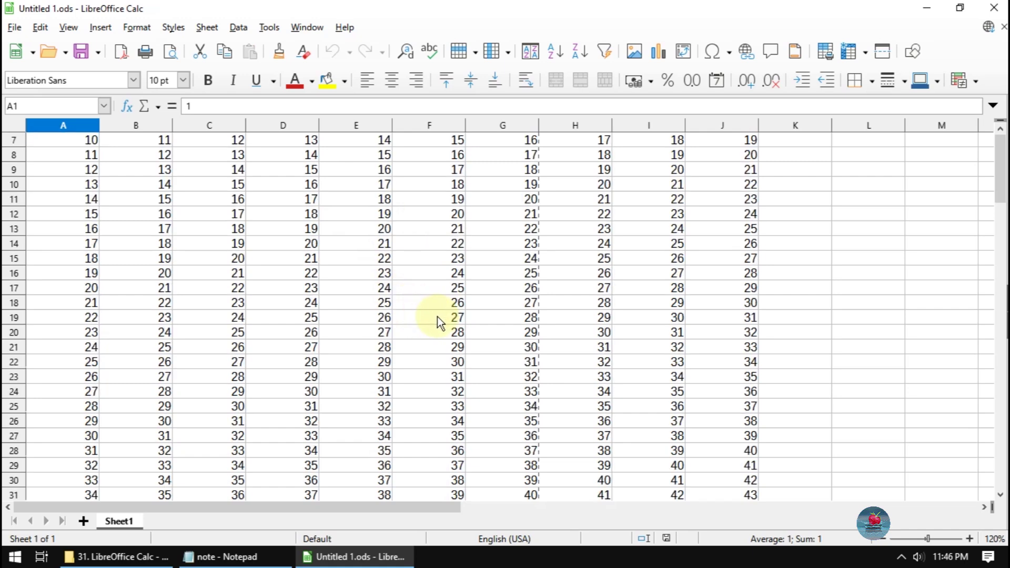
{"action": "scroll", "coordinate": [437, 316], "scroll_direction": "down", "scroll_amount": 2}
{"action": "scroll", "coordinate": [438, 315], "scroll_direction": "down", "scroll_amount": 6}
{"action": "scroll", "coordinate": [437, 313], "scroll_direction": "down", "scroll_amount": 1}
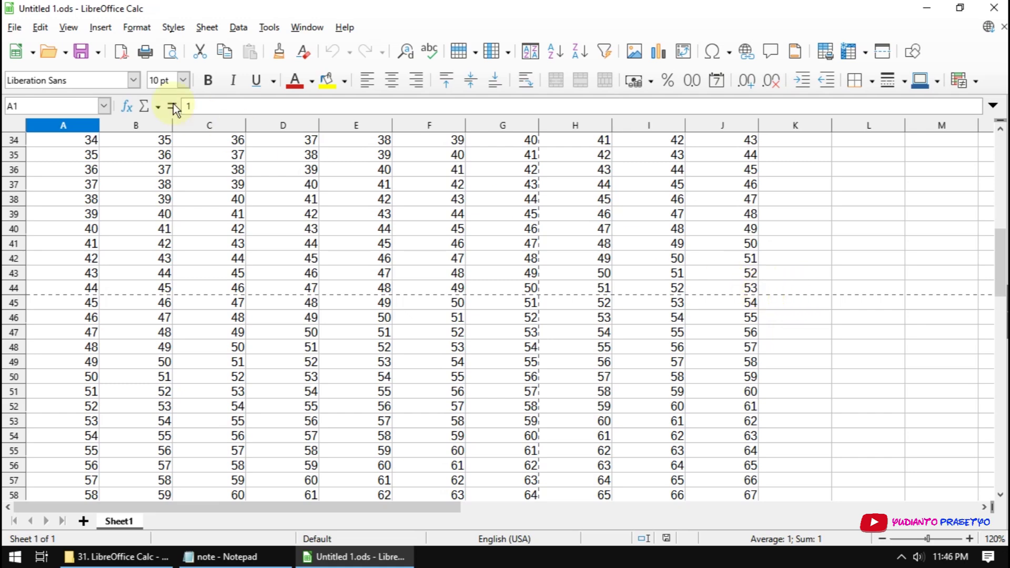
{"action": "left_click", "coordinate": [137, 27]}
{"action": "mouse_move", "coordinate": [172, 251]}
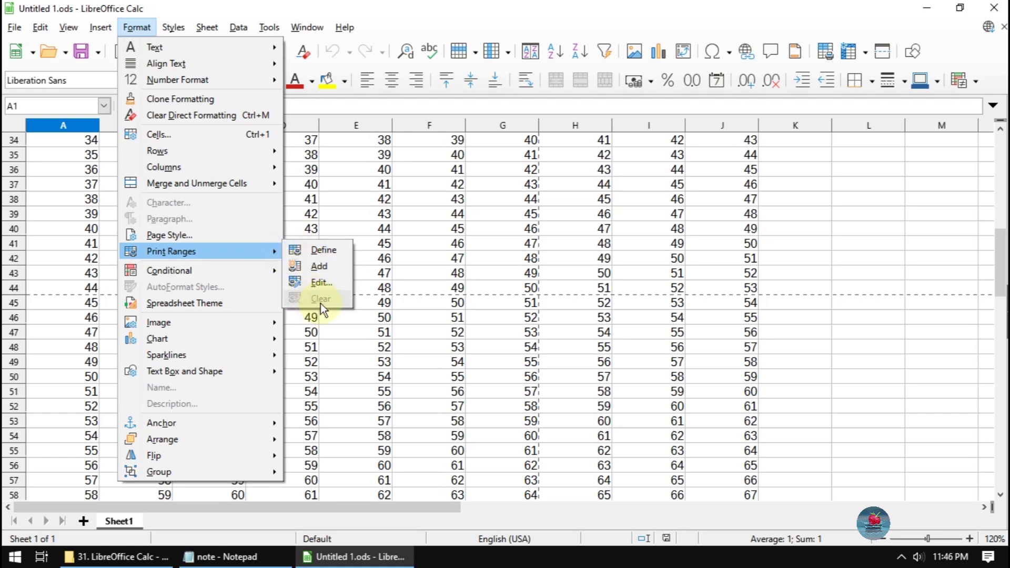
- Close the Notepad notes, then close the Calc spreadsheet window
{"action": "left_click", "coordinate": [284, 558]}
{"action": "left_click", "coordinate": [693, 330]}
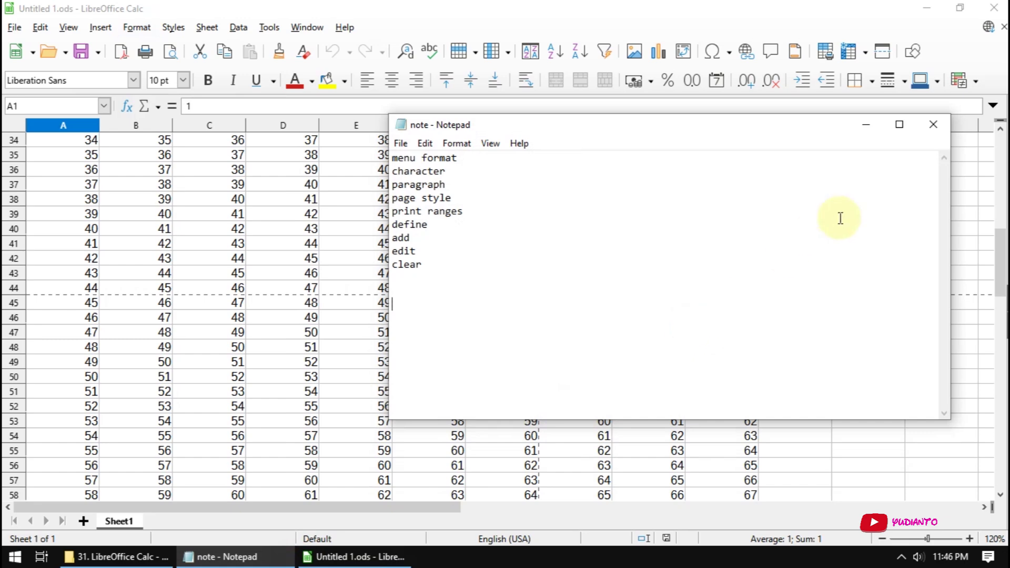
{"action": "left_click", "coordinate": [938, 126]}
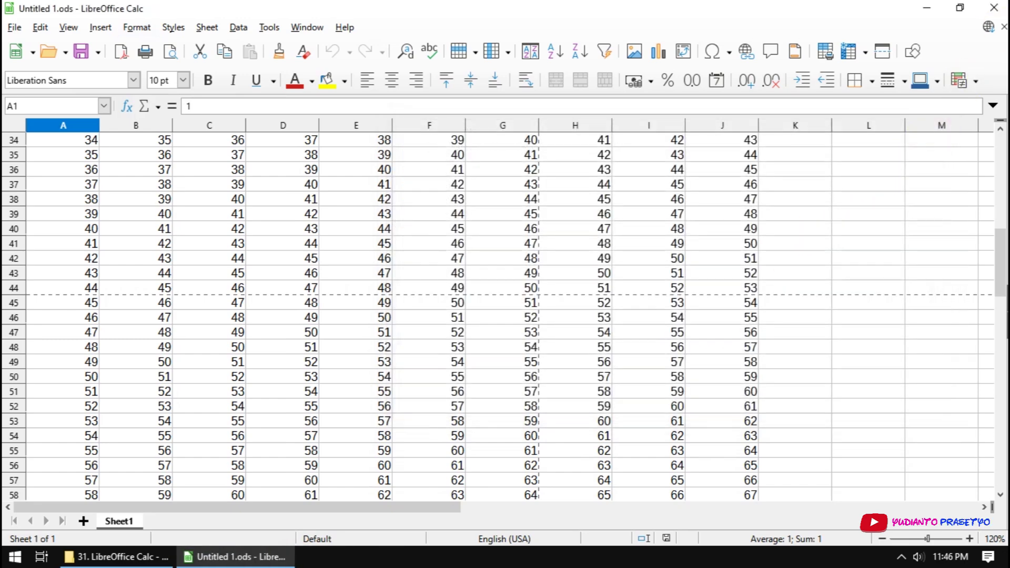
{"action": "left_click", "coordinate": [994, 8]}
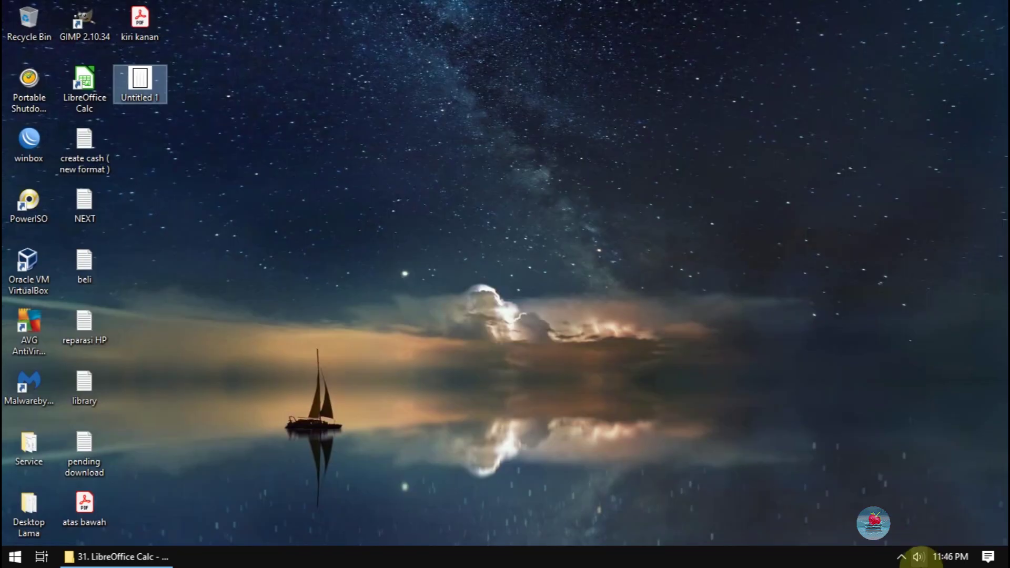
{"action": "left_click", "coordinate": [901, 556]}
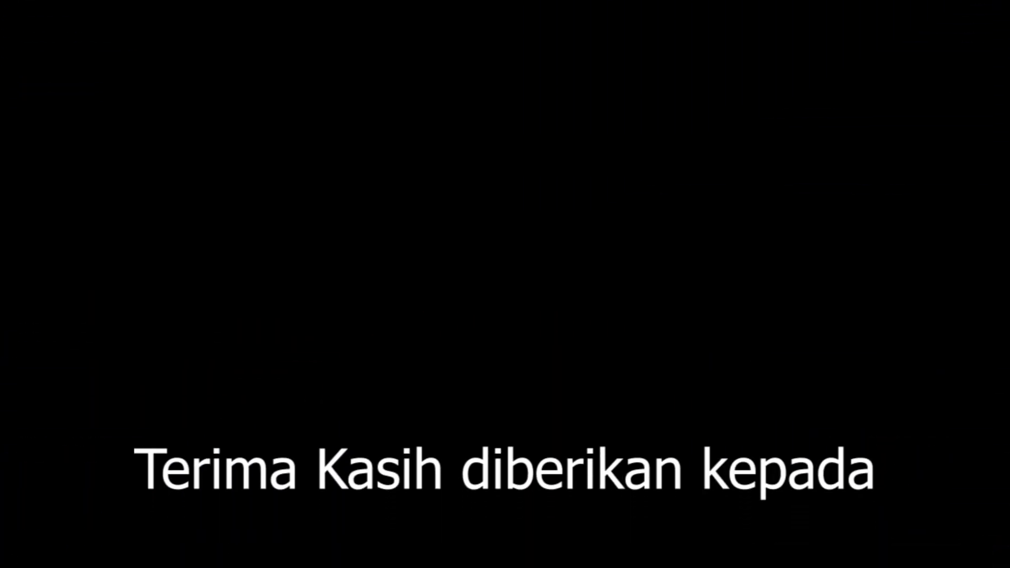